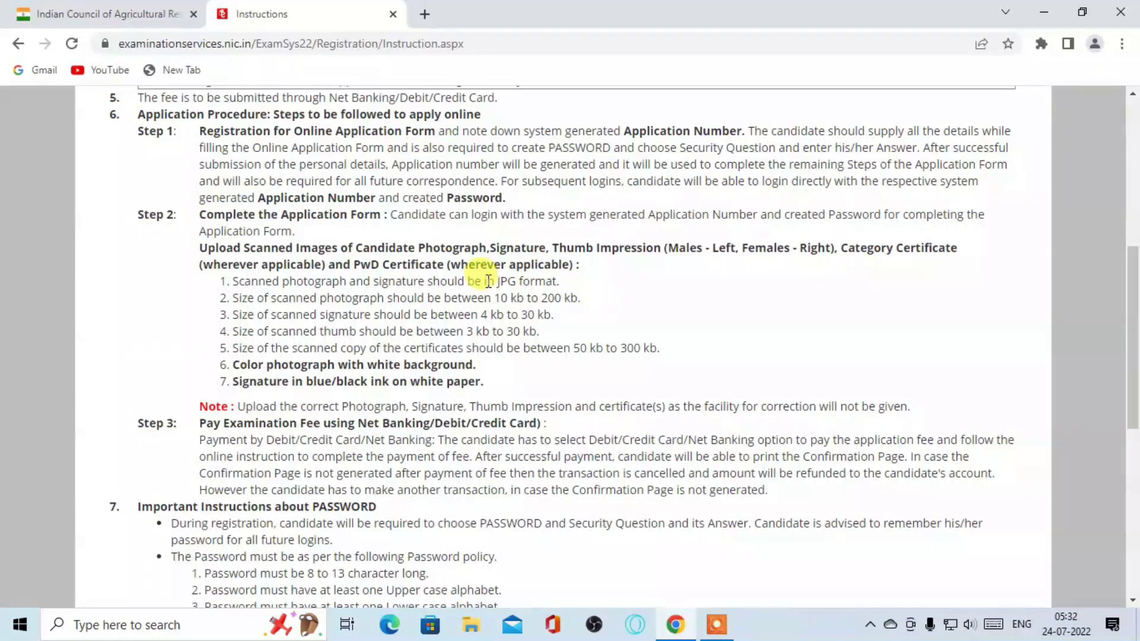
Highlight the 200 kb photo and 30 kb thumb impression limits, then tick the read-instructions declaration.
double_click(550, 297)
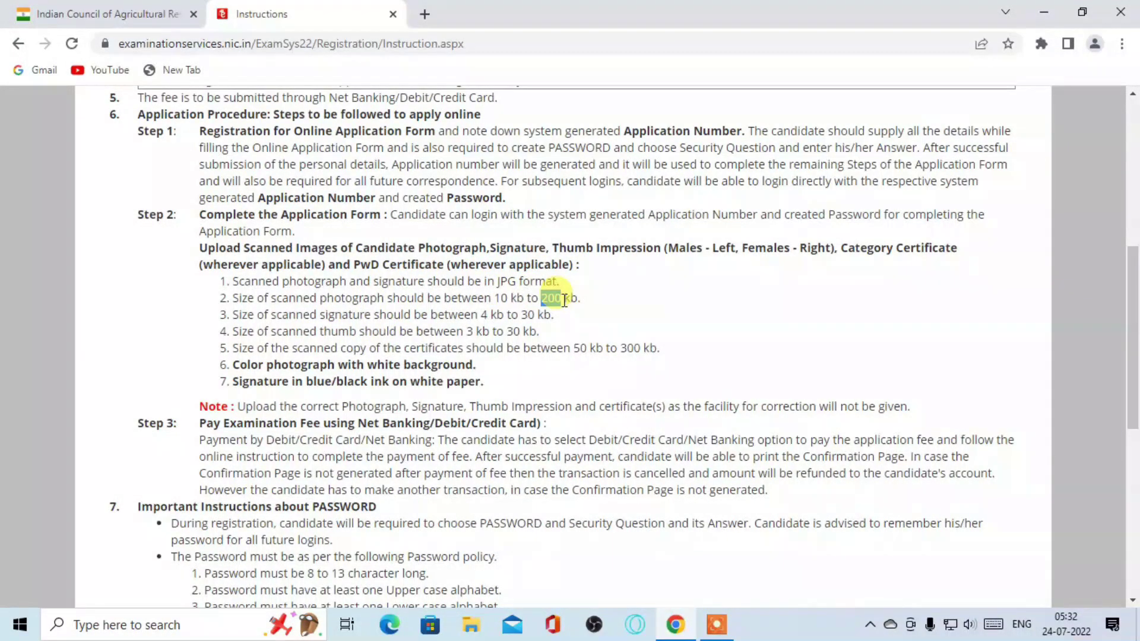
click(520, 313)
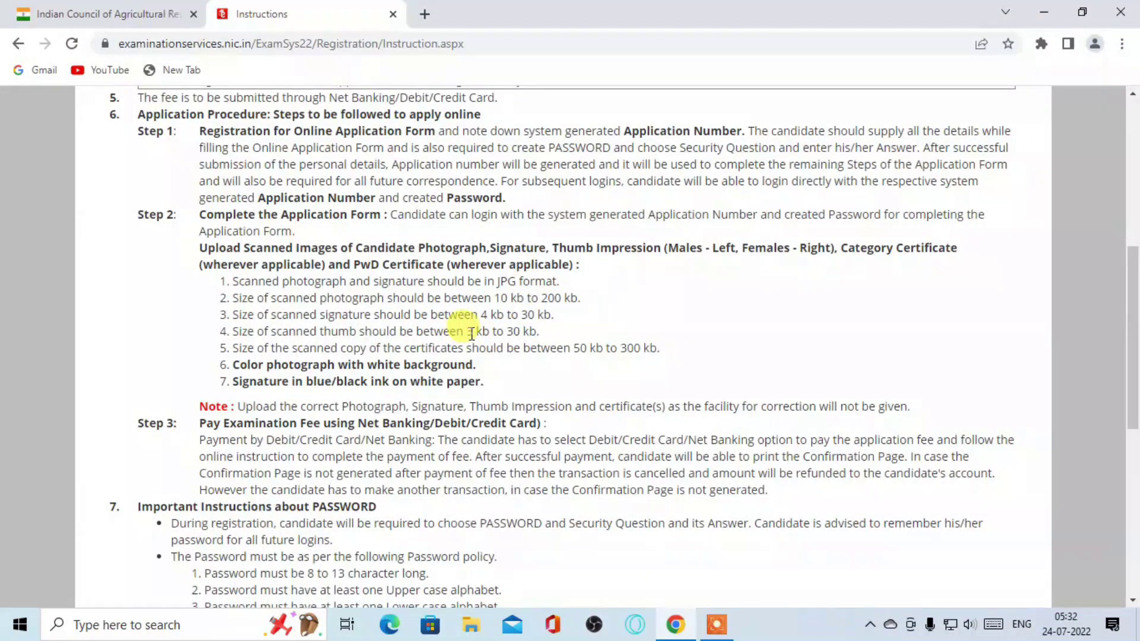
drag(526, 330, 503, 331)
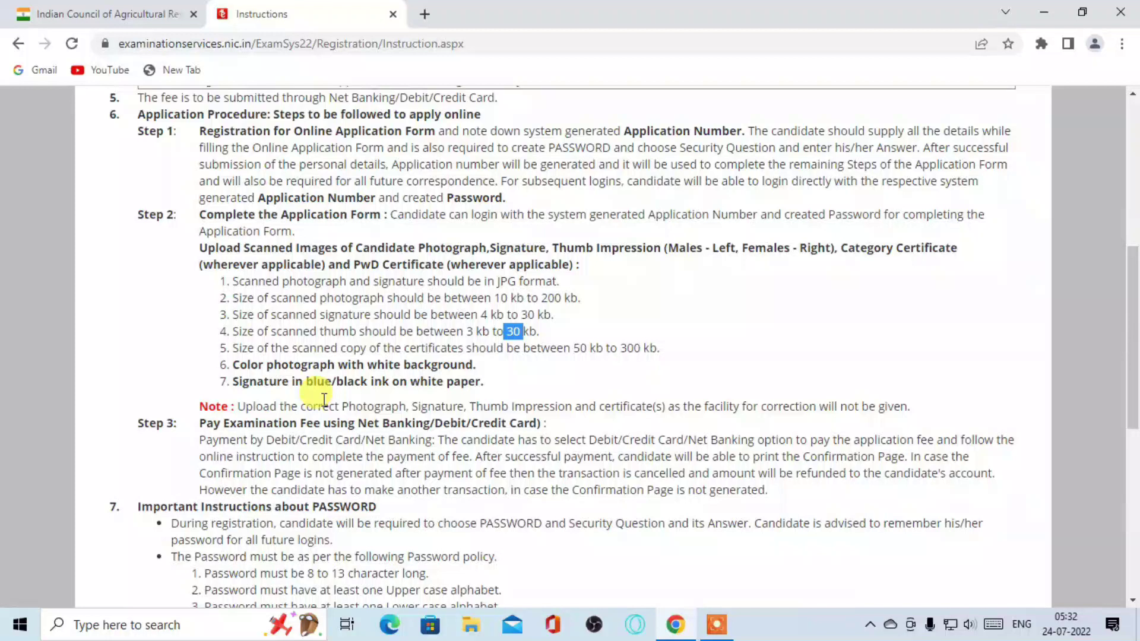
scroll(476, 382, down, 7)
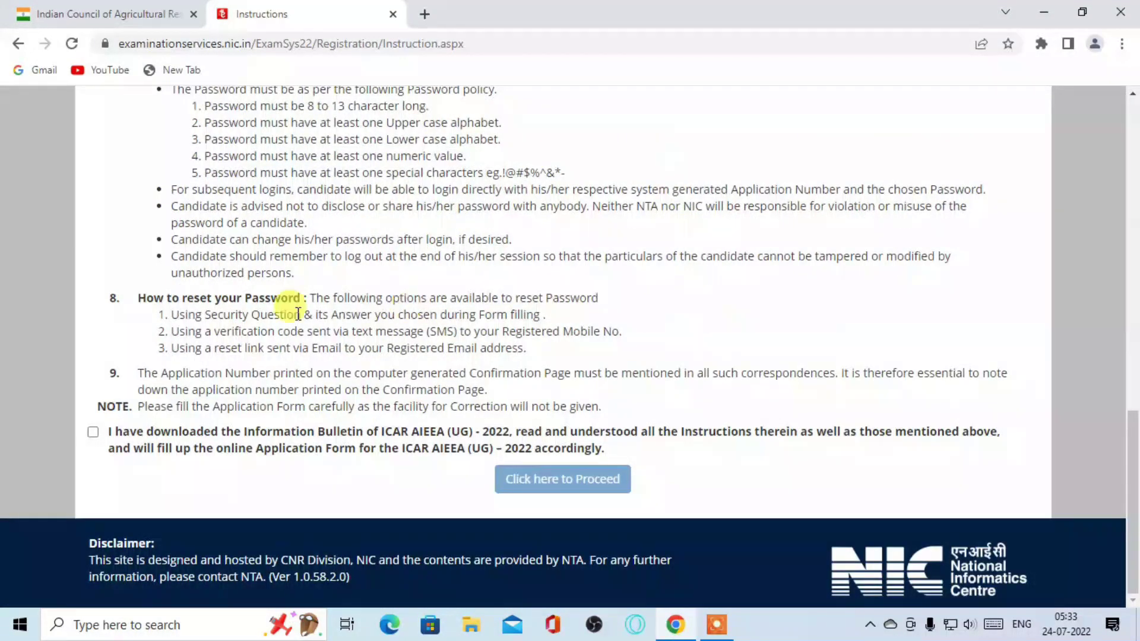
click(92, 433)
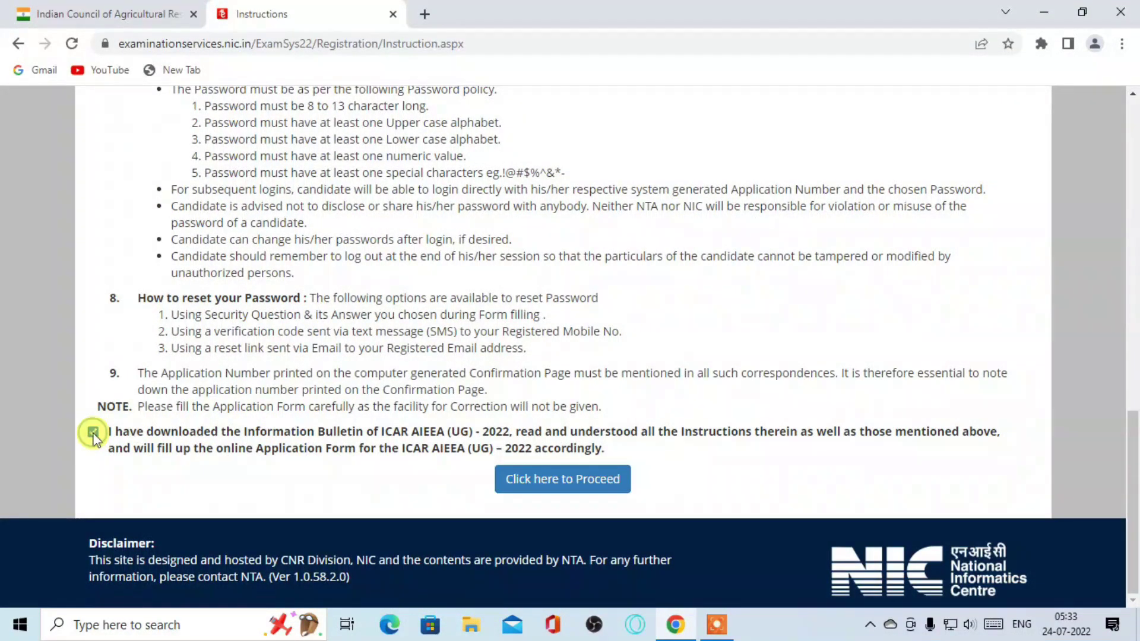
On the application form, enter the candidate's, father's and mother's names.
click(548, 480)
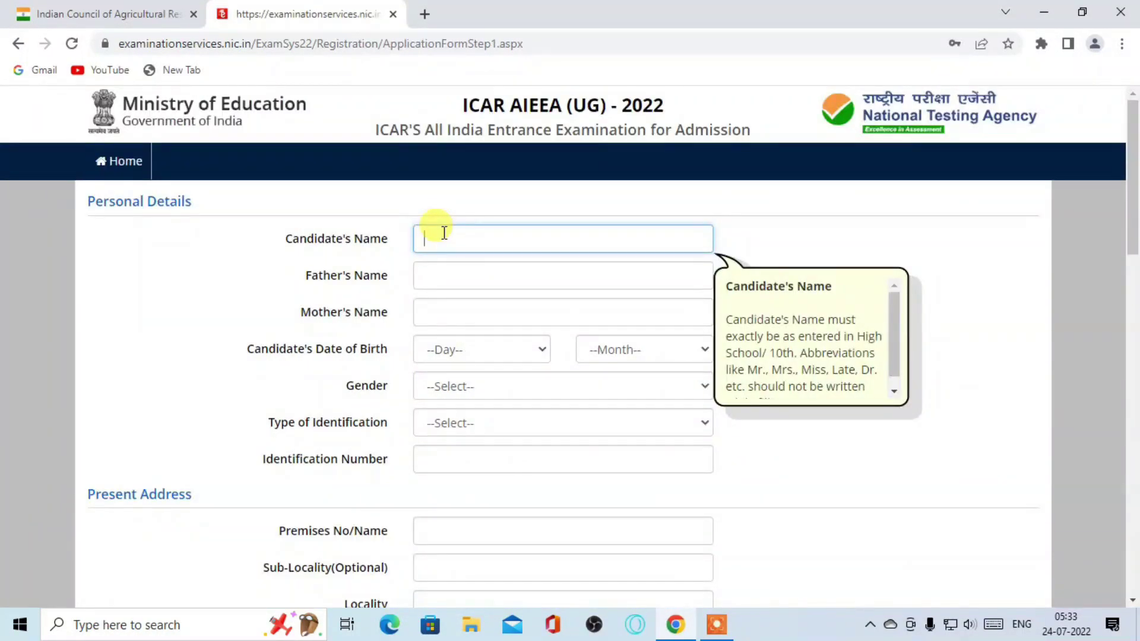
key(Tab)
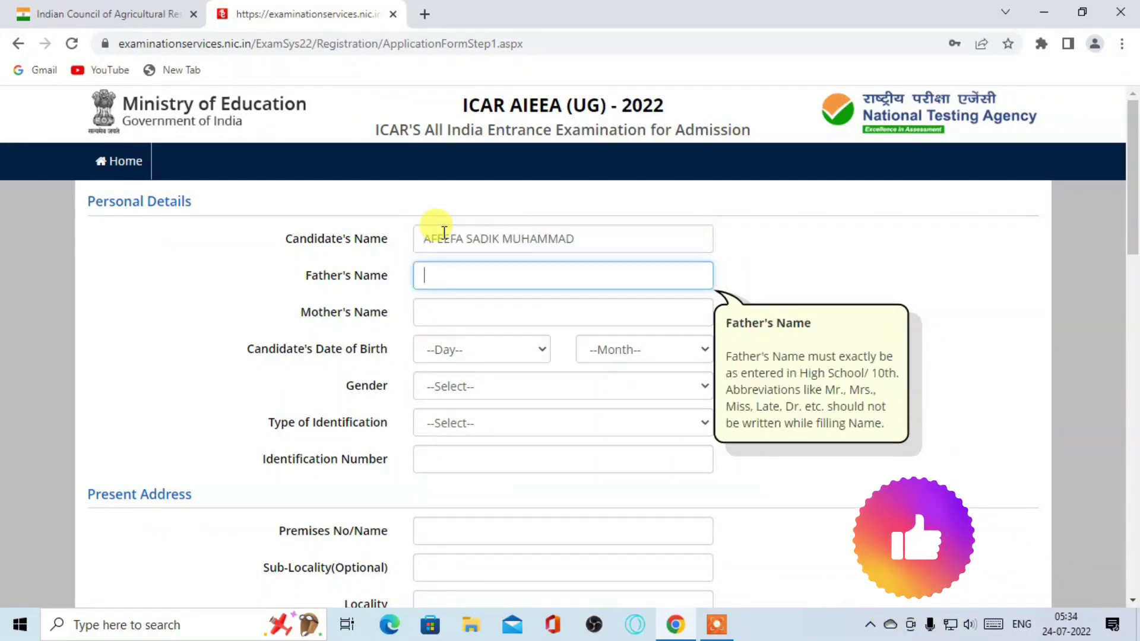
text(SADIK M)
key(Tab)
text(SHANIJA)
key(Tab)
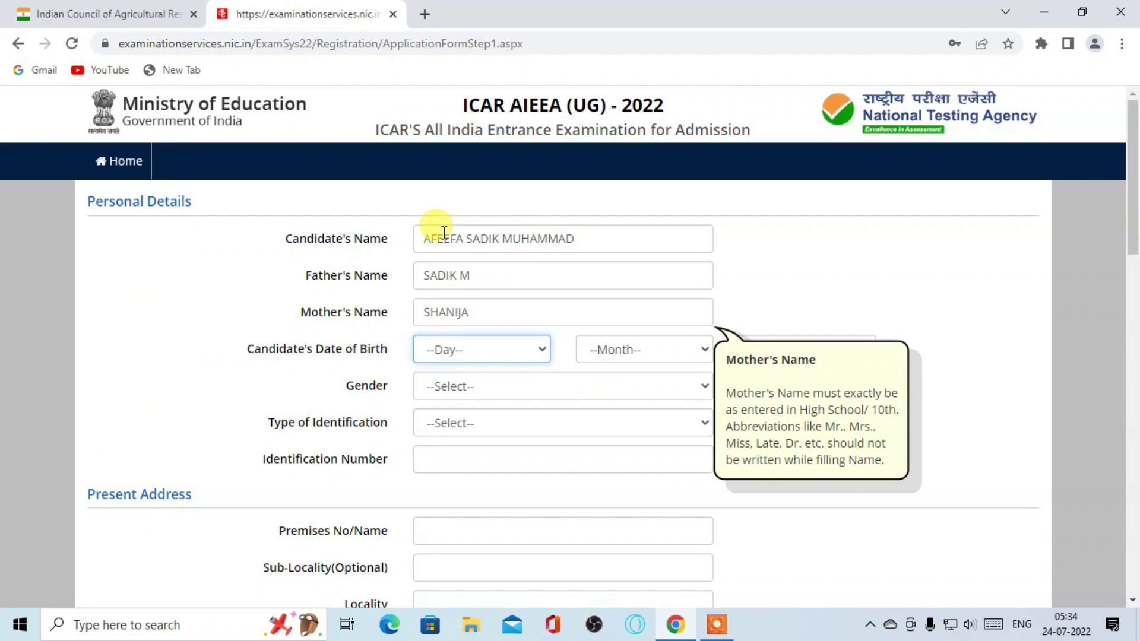
text(23)
key(Tab)
text(ap)
click(806, 349)
click(772, 58)
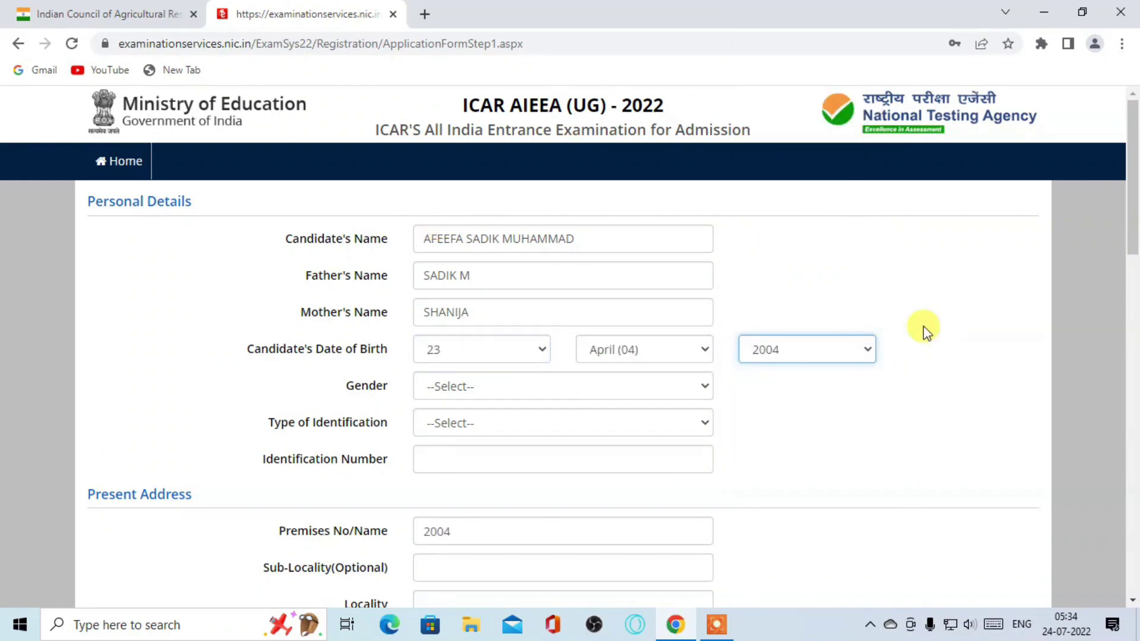
click(559, 385)
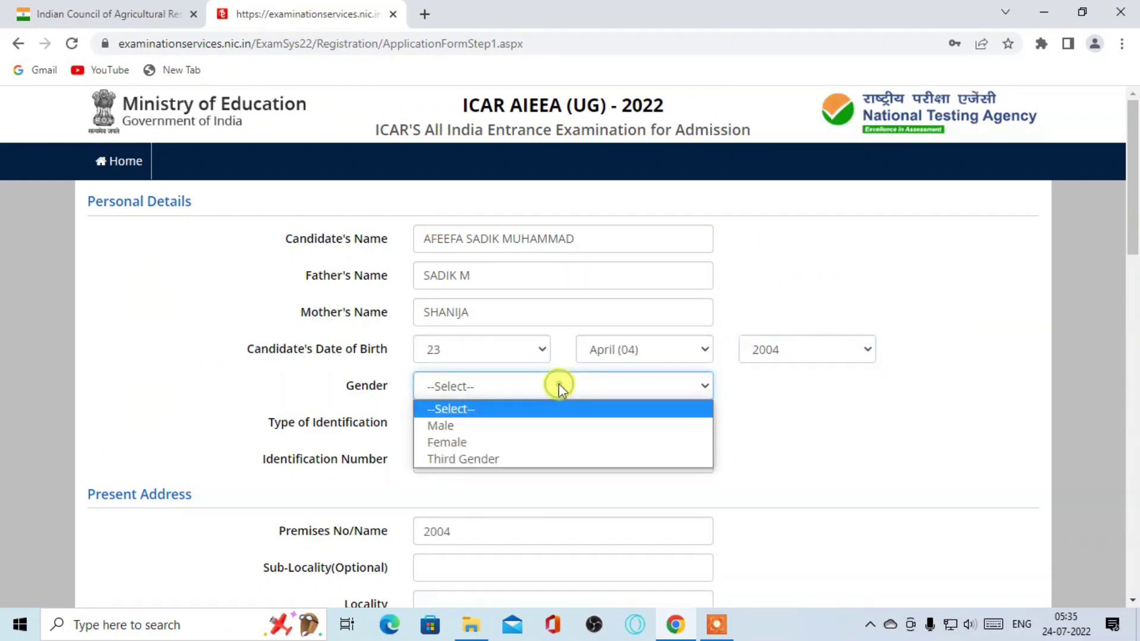
click(518, 437)
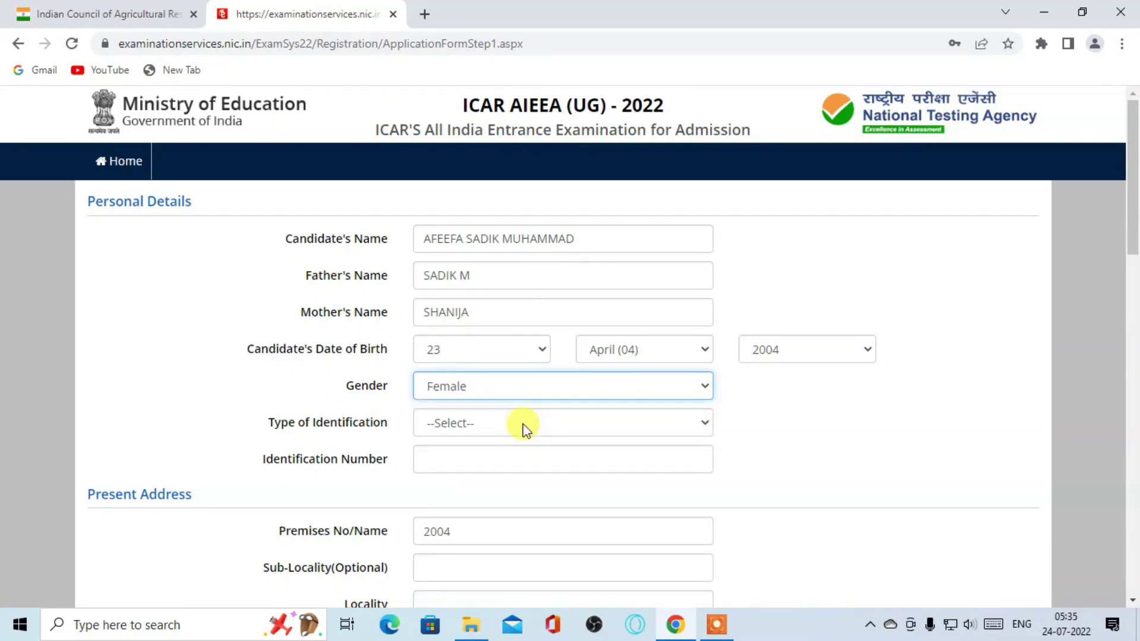
Choose the ID type and set the present address to India, Kerala, with its district.
click(525, 425)
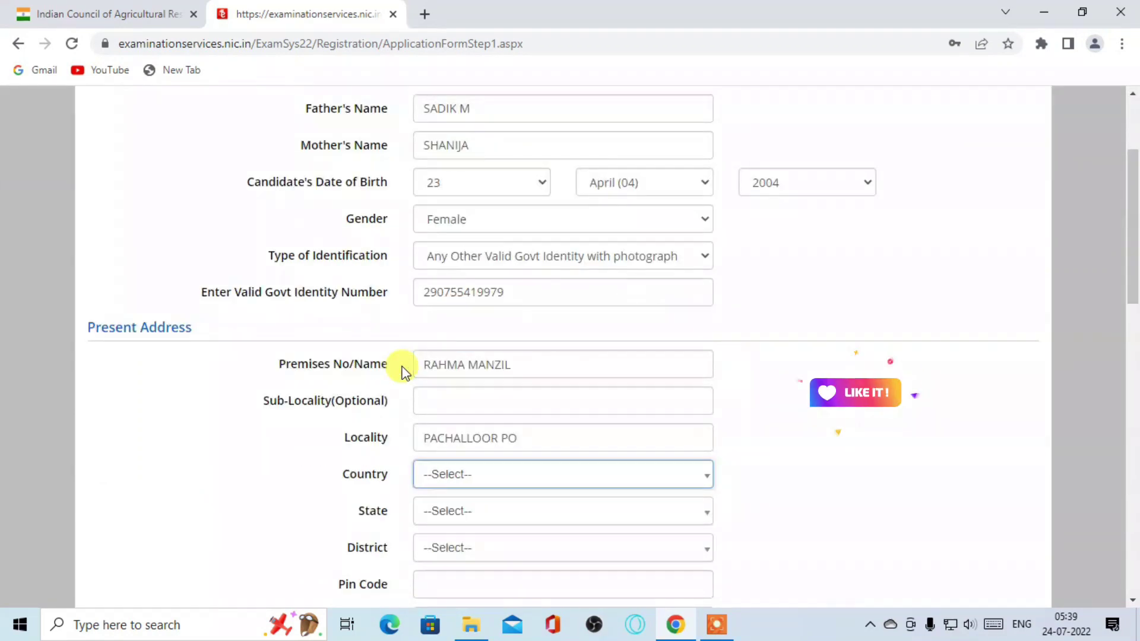
text(IND)
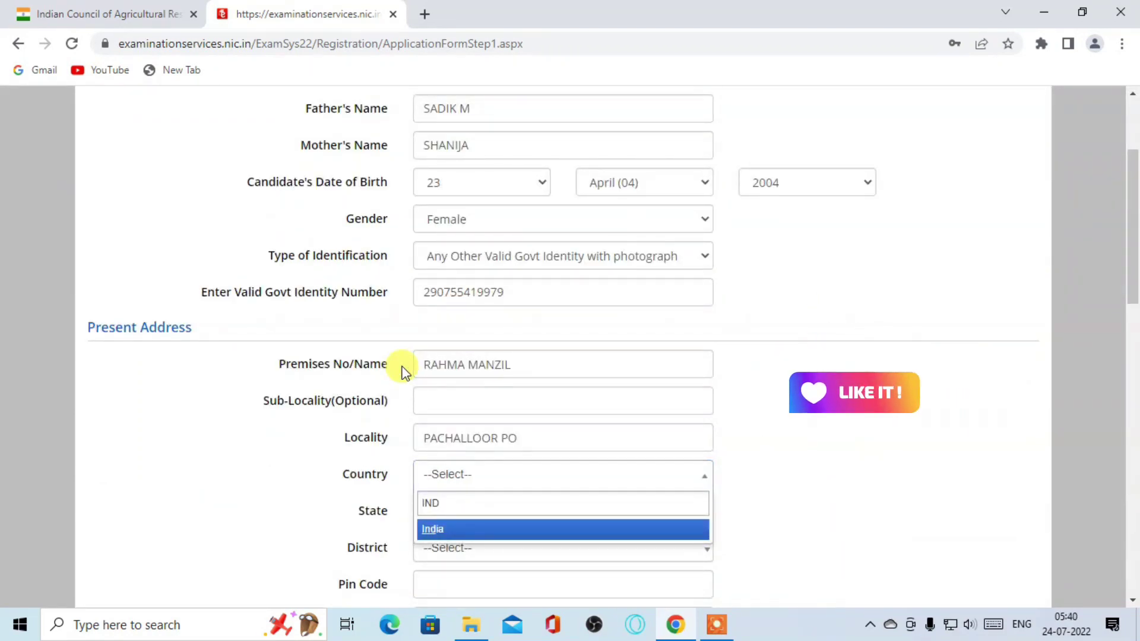
key(Return)
scroll(522, 347, down, 3)
click(523, 345)
text(KER)
key(Return)
click(534, 381)
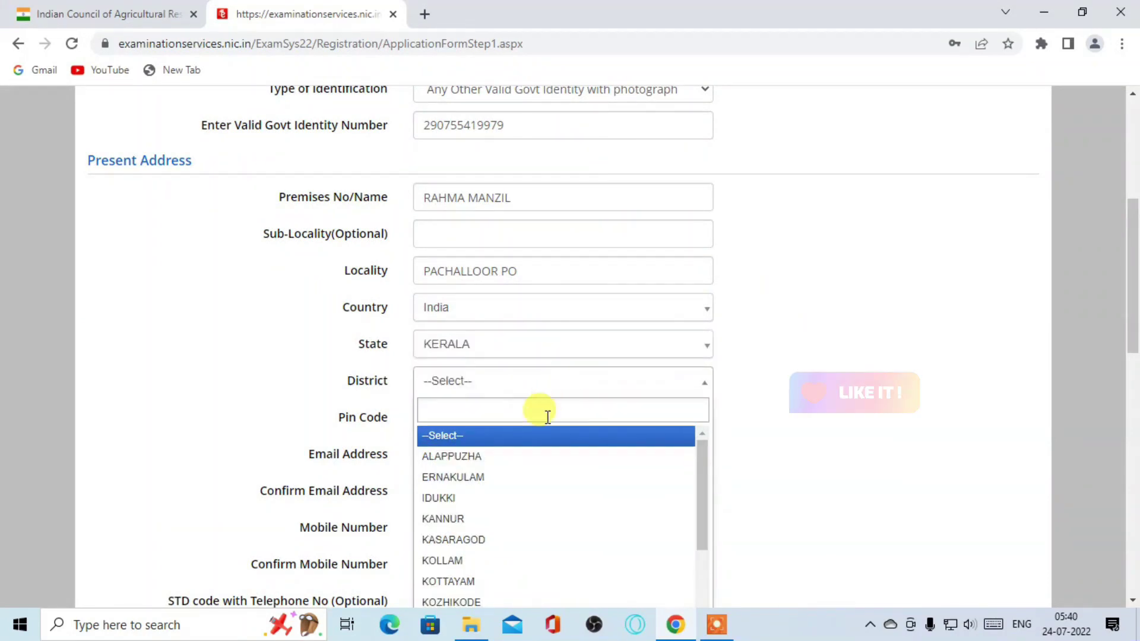
scroll(517, 504, down, 2)
click(506, 573)
Enter the present-address pin code, then the e-mail and mobile number with their confirmations.
click(464, 418)
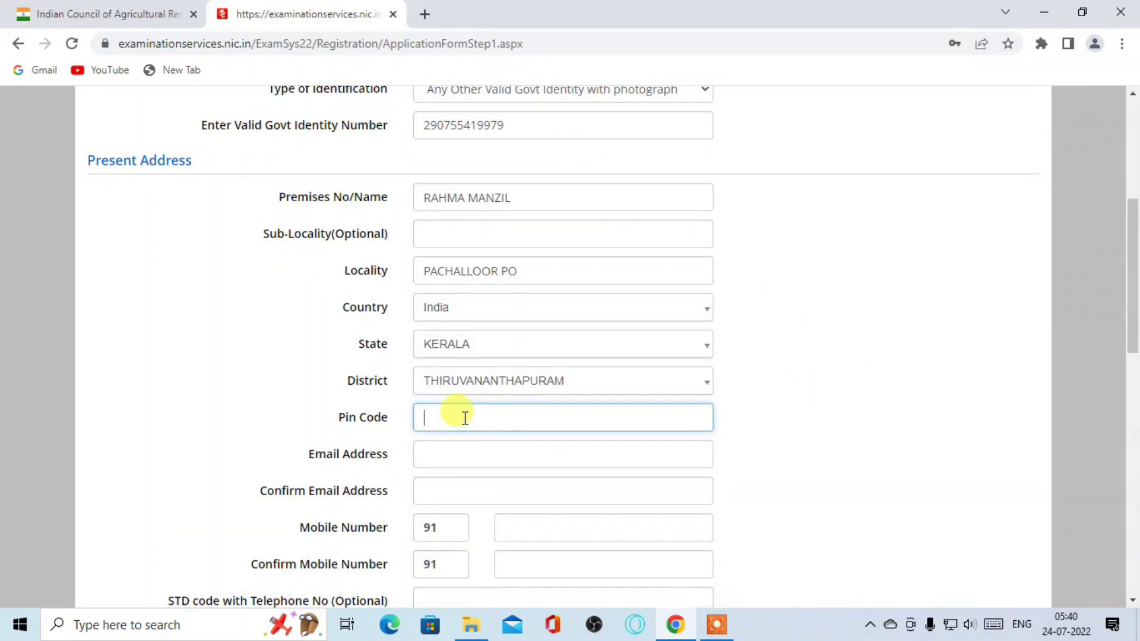
text(695027)
scroll(487, 415, down, 1)
click(475, 369)
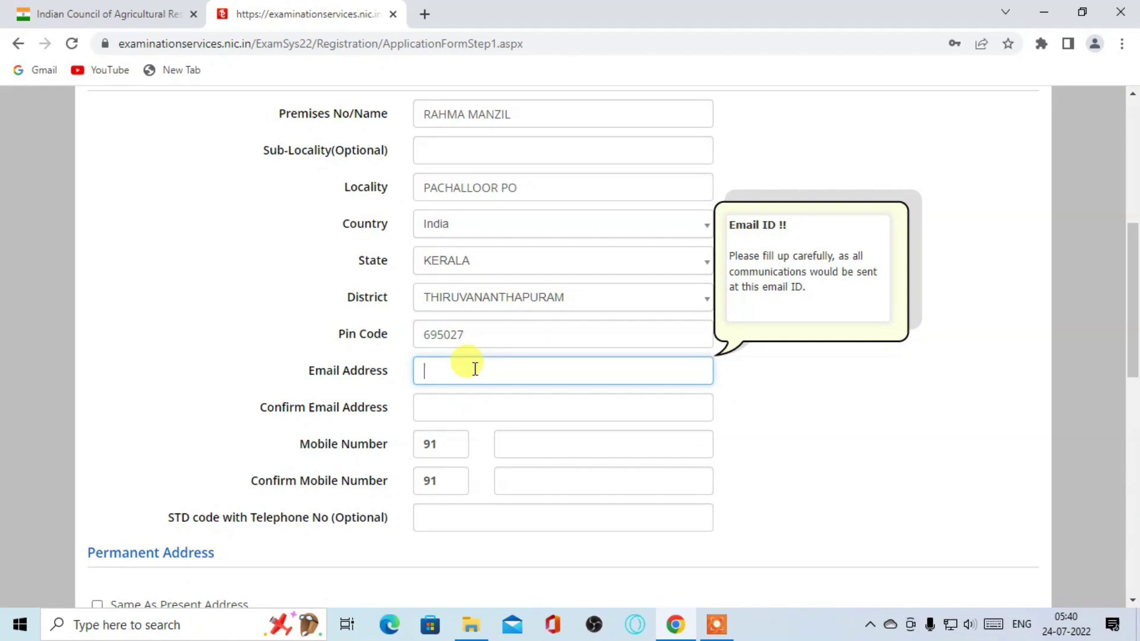
key(ctrl+v)
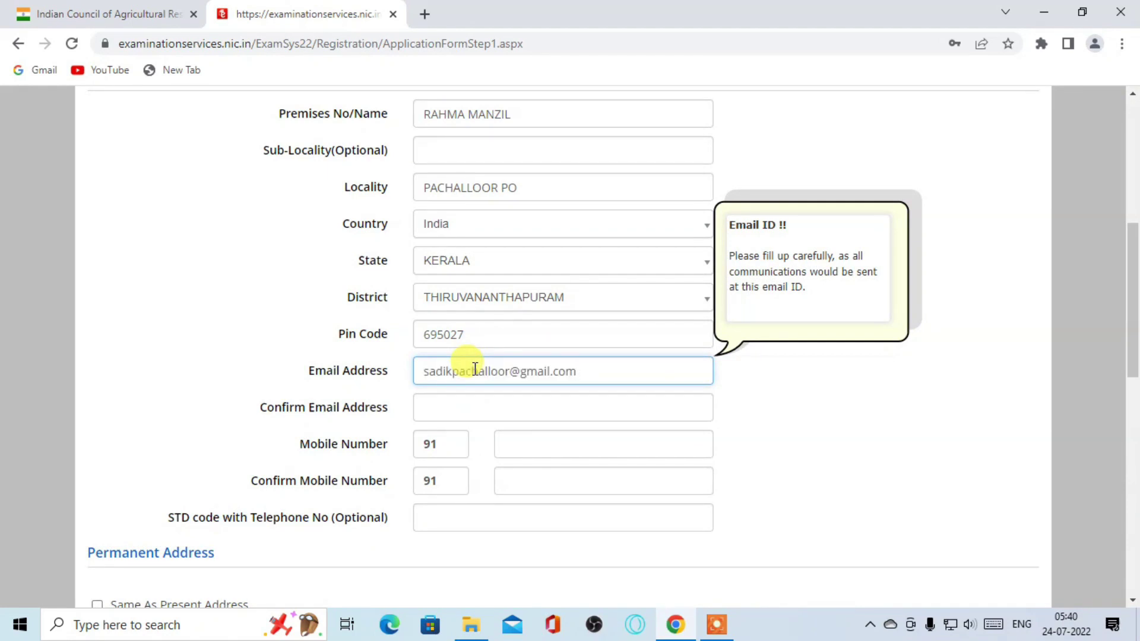
click(473, 402)
key(ctrl+v)
key(Tab)
key(ctrl+v)
click(542, 479)
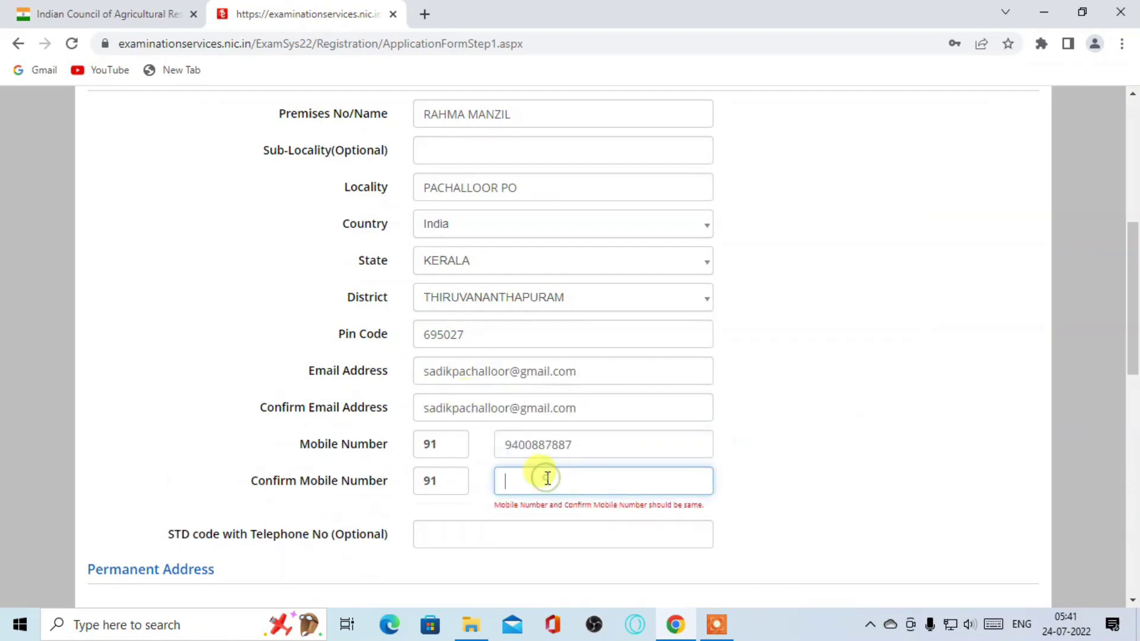
key(ctrl+v)
scroll(544, 480, down, 3)
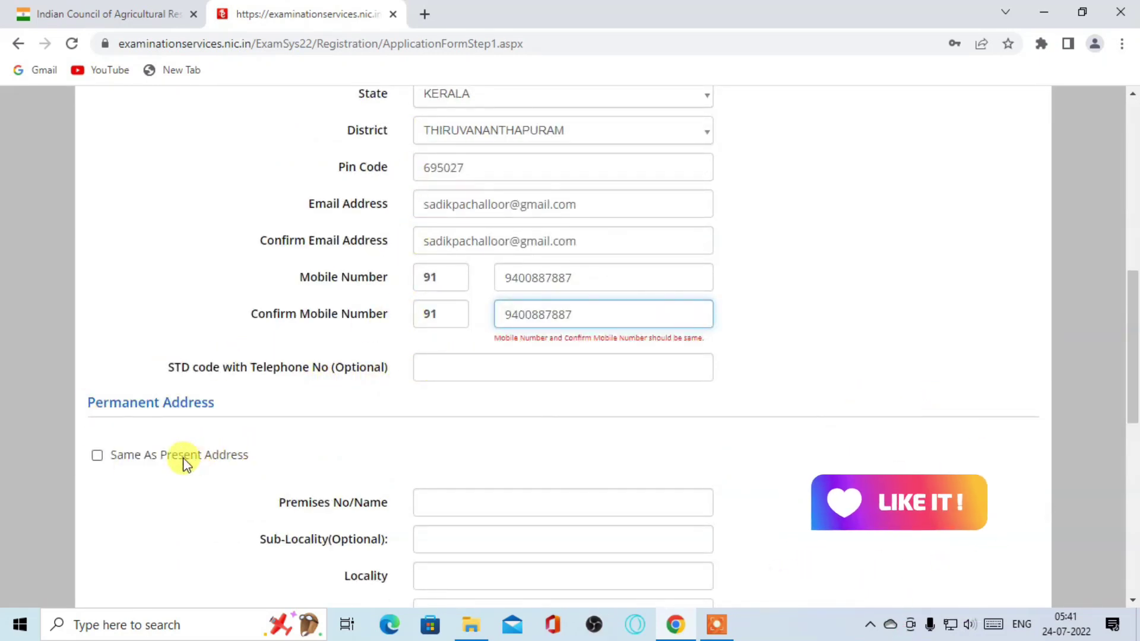
Make the permanent address same as present, set password and favourite-book security question, enter the pin, submit.
click(98, 456)
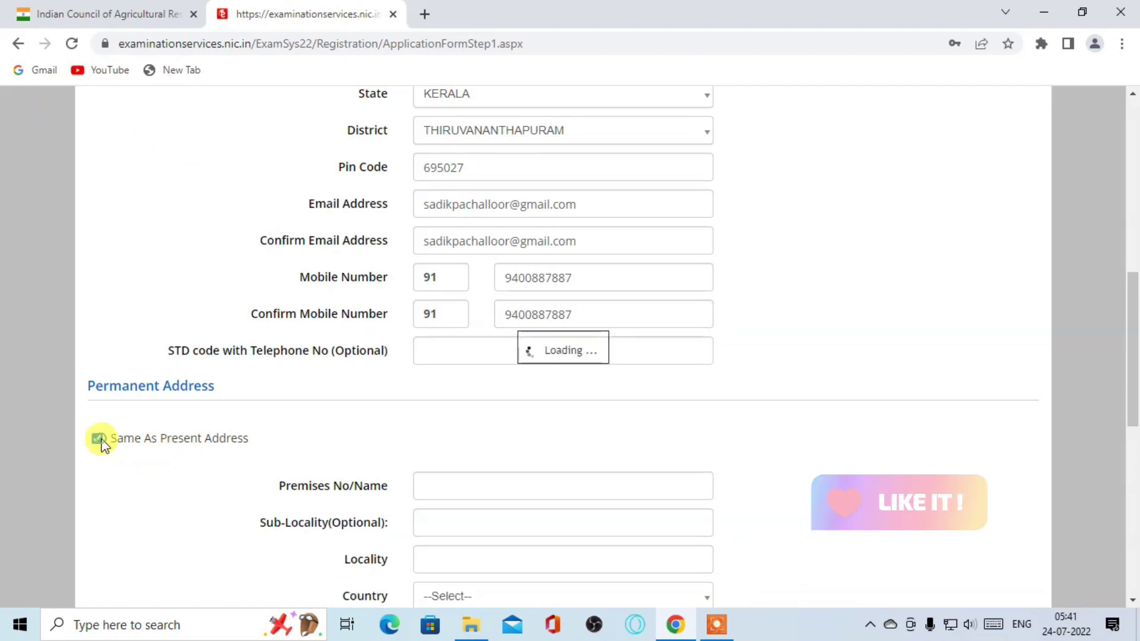
scroll(458, 271, down, 4)
click(459, 272)
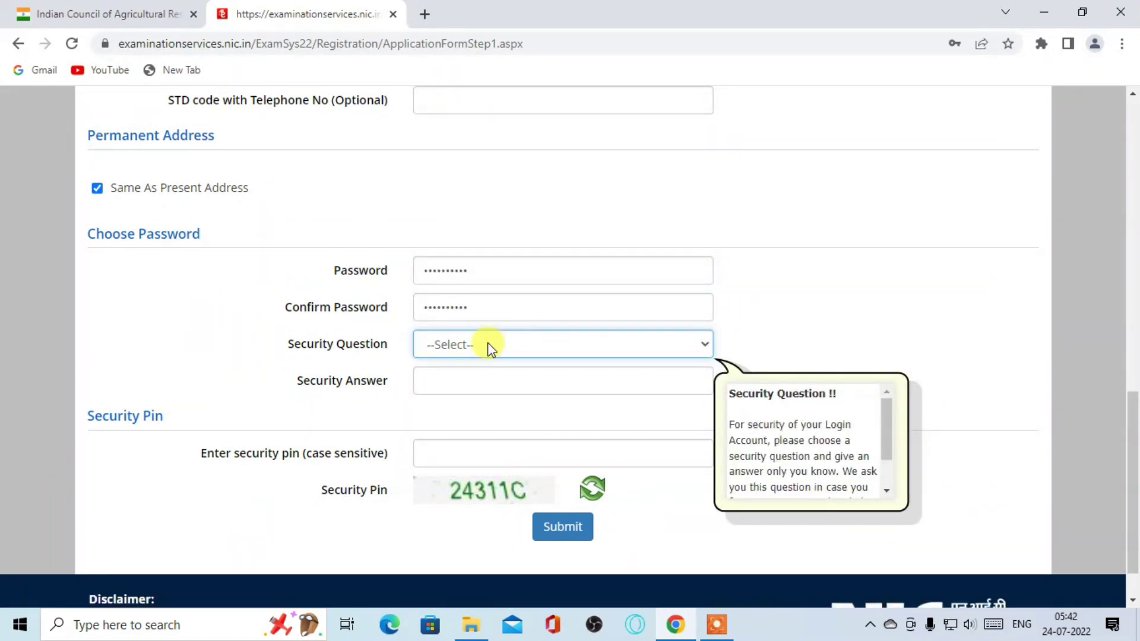
click(489, 345)
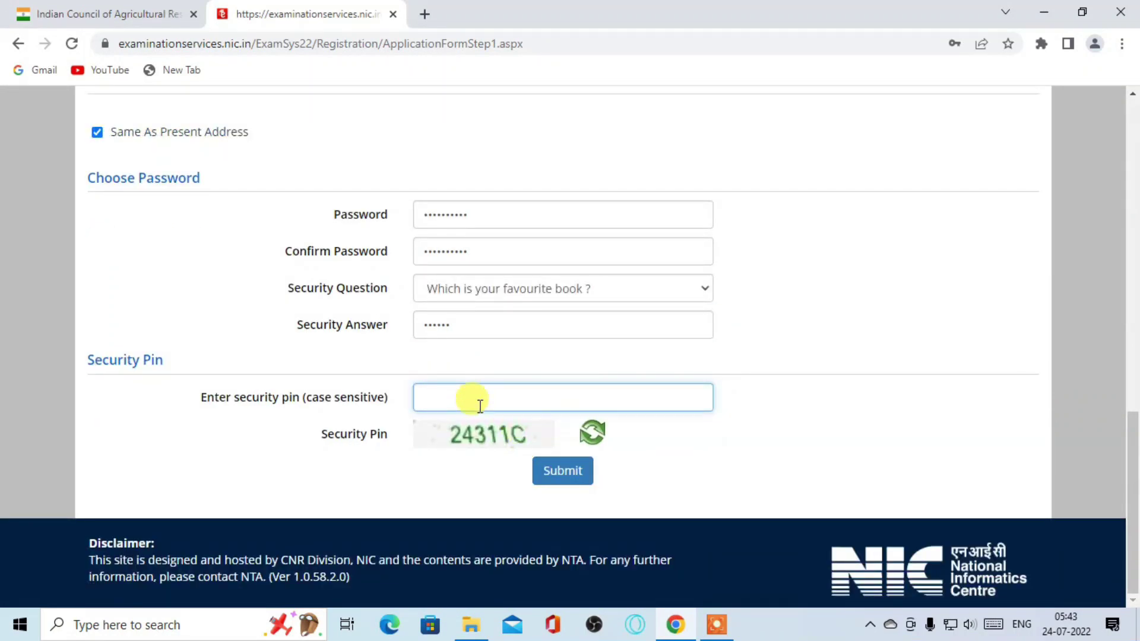
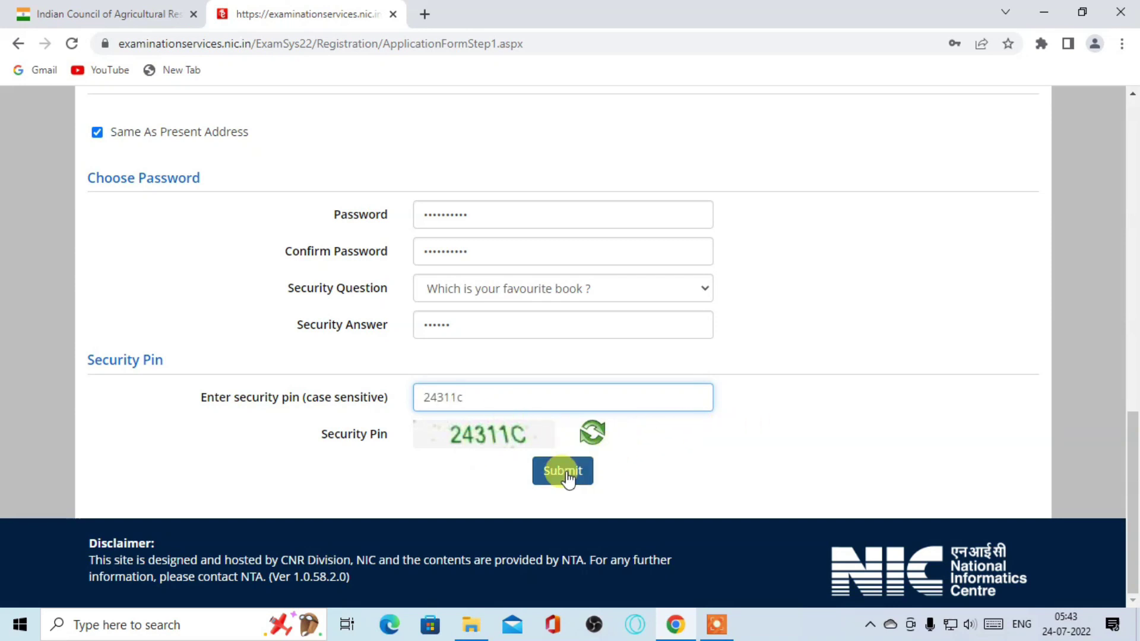
click(562, 471)
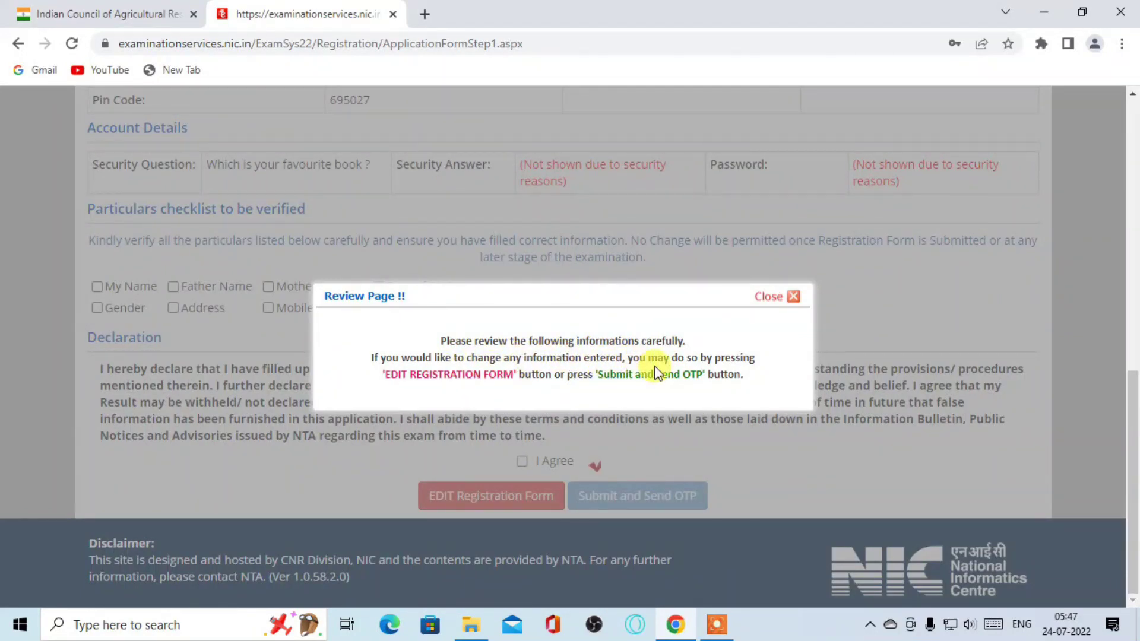
Dismiss the review notice and tick all eight particulars in the verification checklist.
click(792, 296)
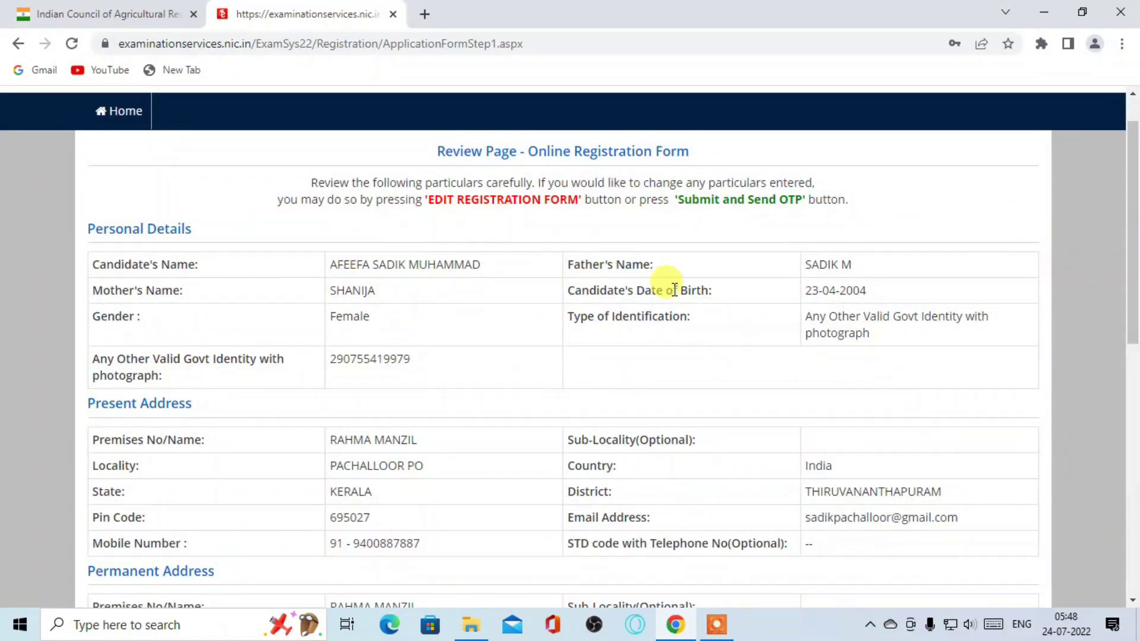
scroll(667, 288, down, 3)
scroll(670, 318, down, 6)
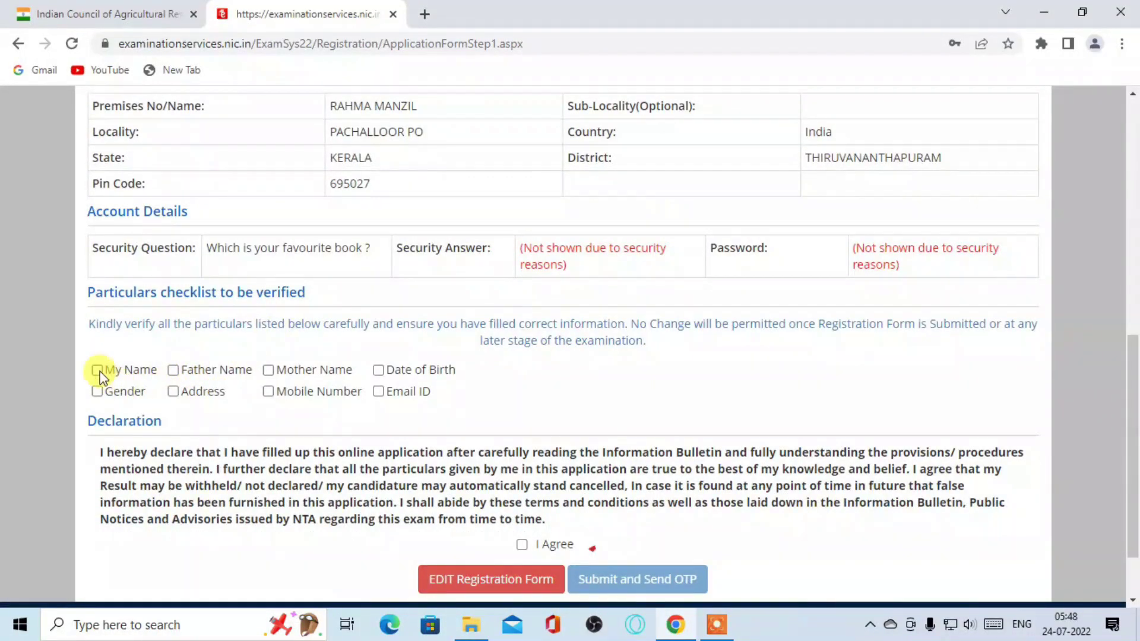
click(173, 370)
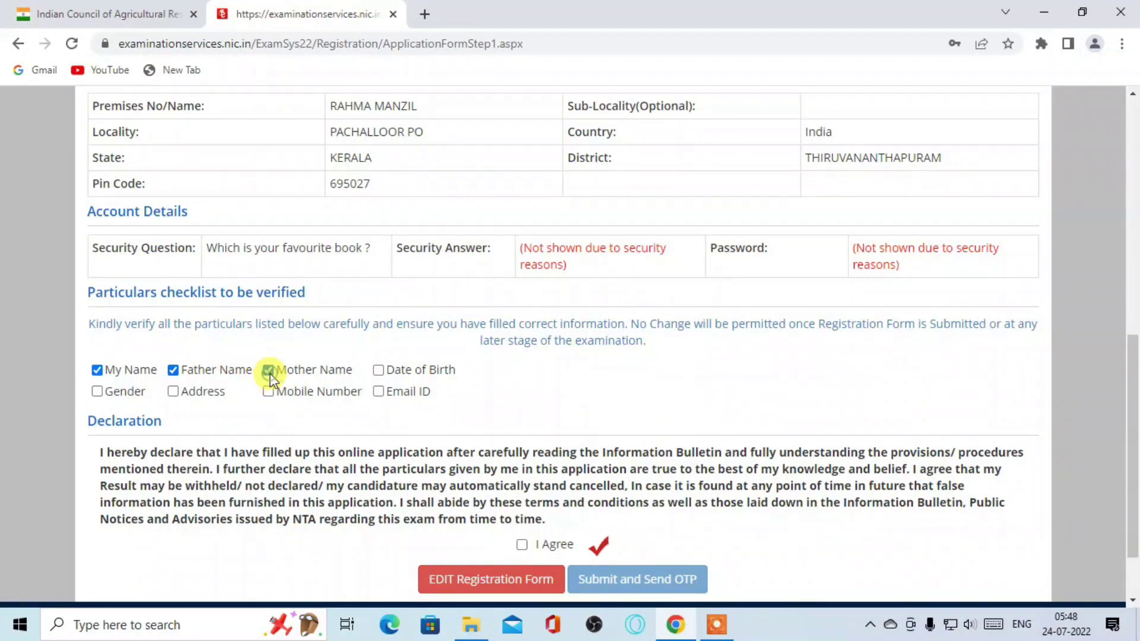
click(379, 371)
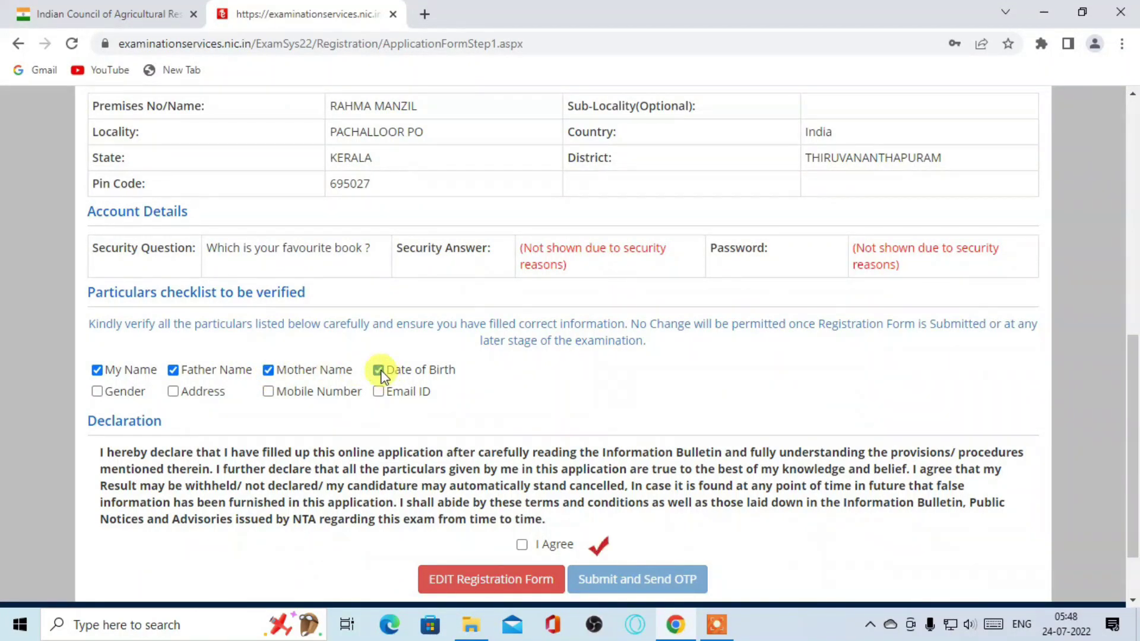
click(268, 391)
click(173, 391)
click(96, 393)
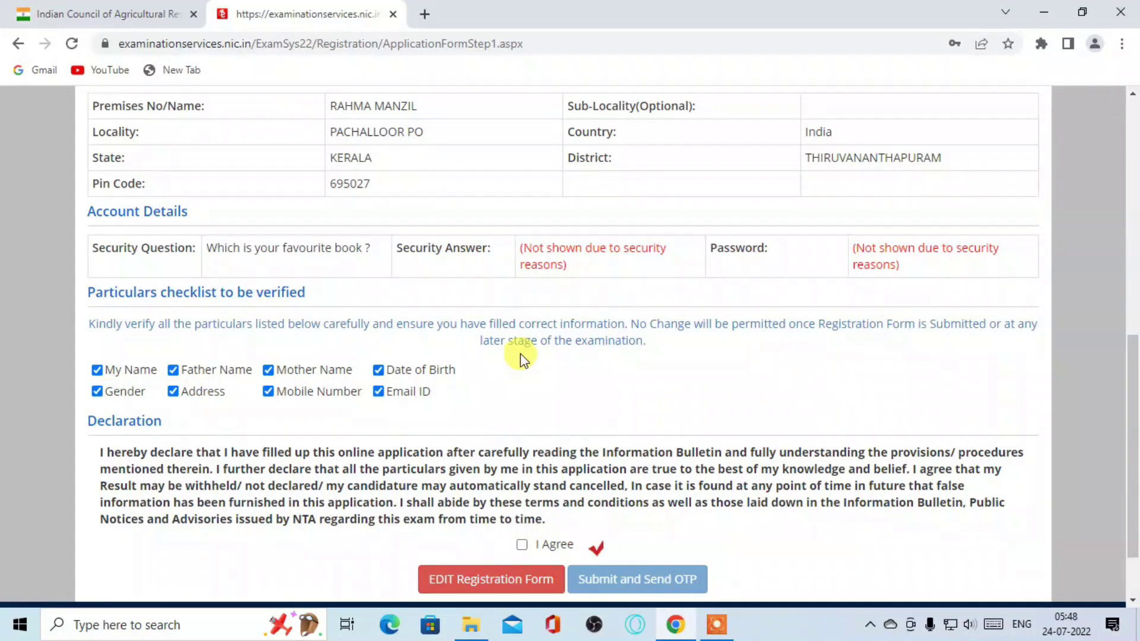
Accept the I Agree declaration and request submission with an OTP.
scroll(521, 358, down, 2)
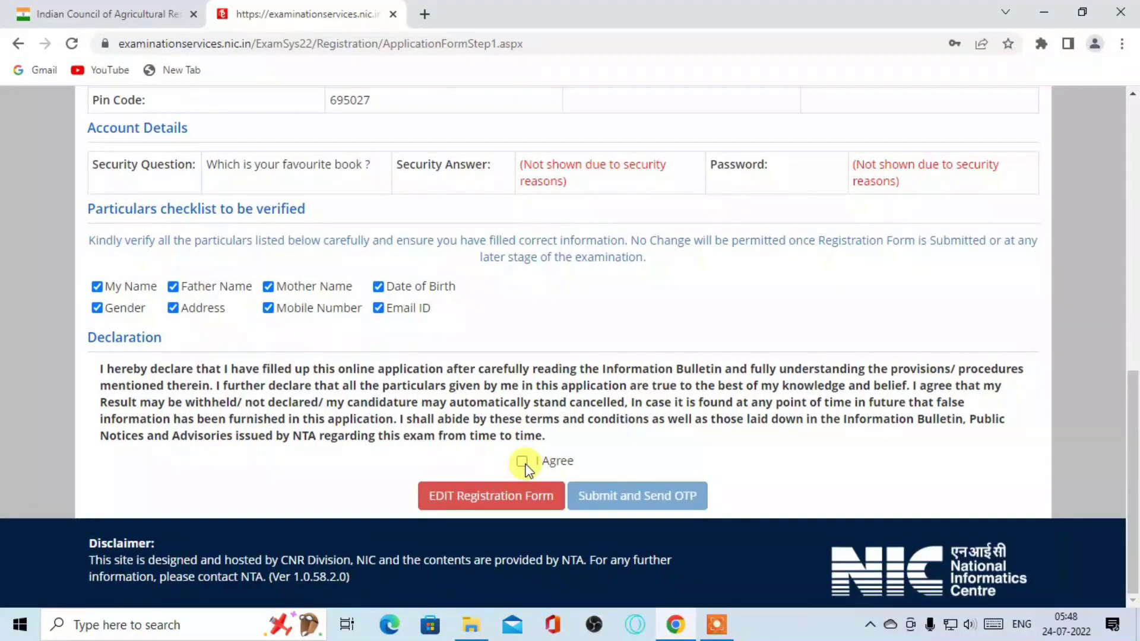
click(522, 462)
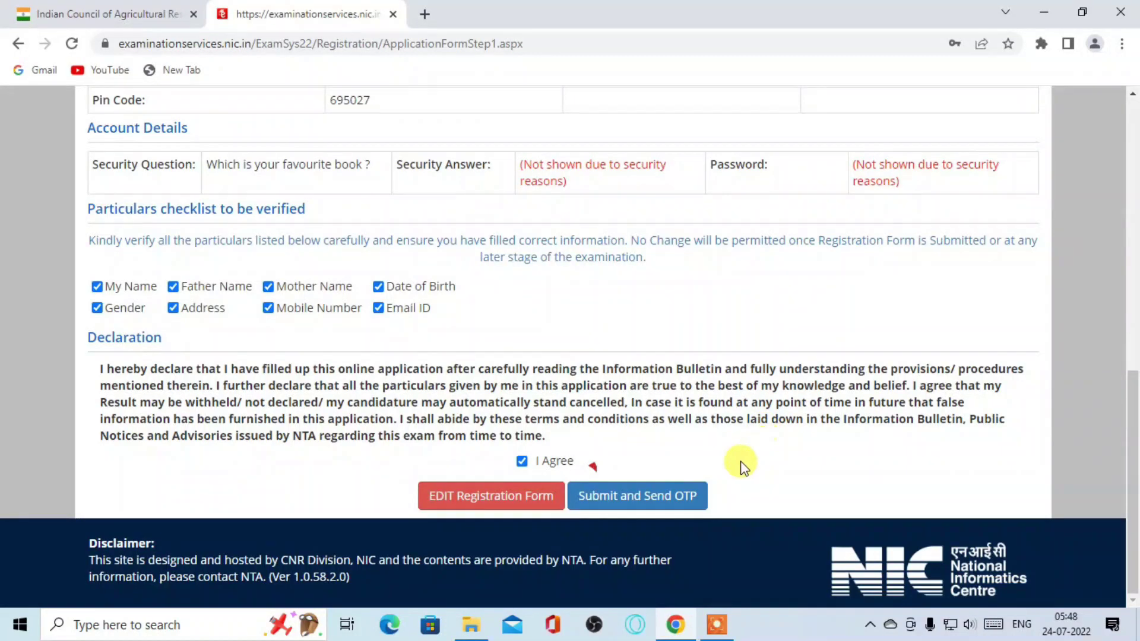
click(678, 499)
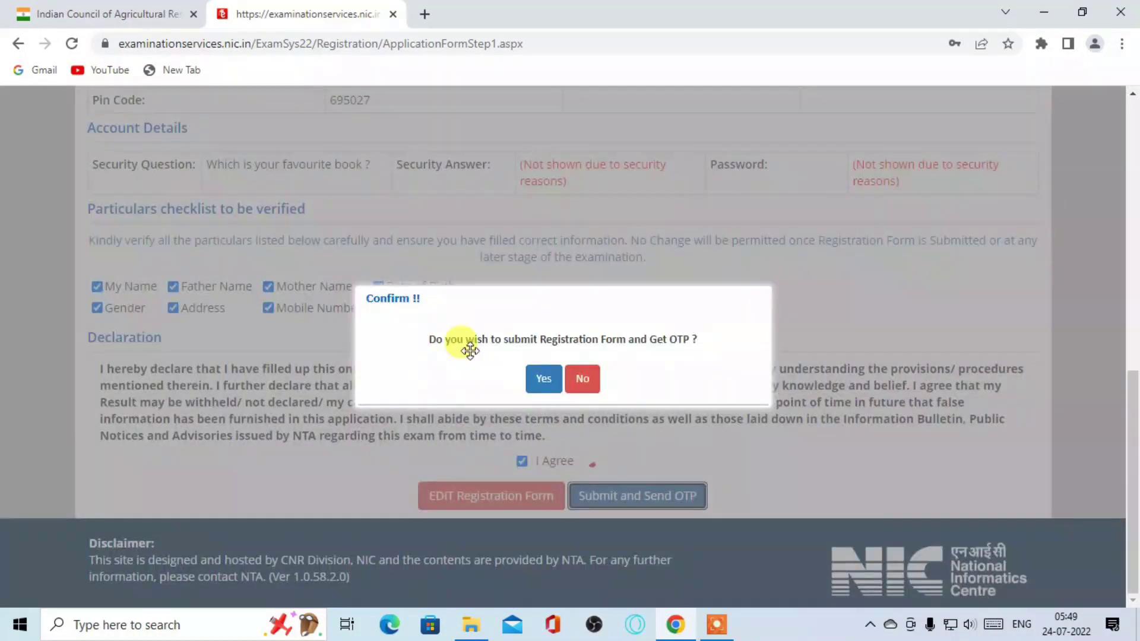
Confirm and submit the registration with the SMS OTP, note the application number, then proceed to Complete Application Form.
click(543, 380)
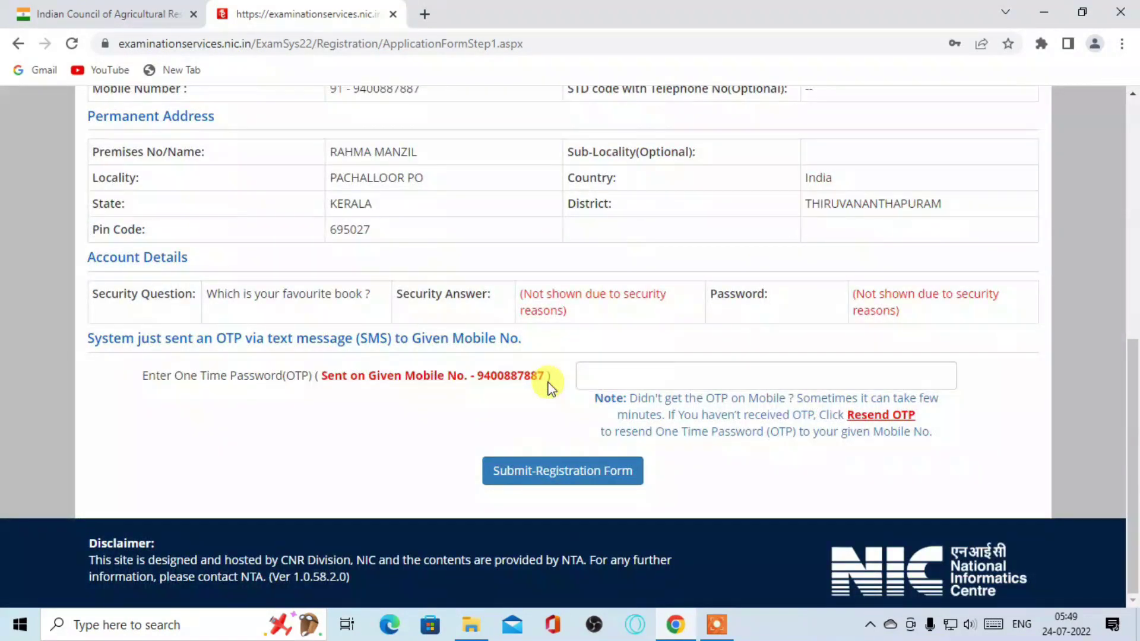
click(613, 377)
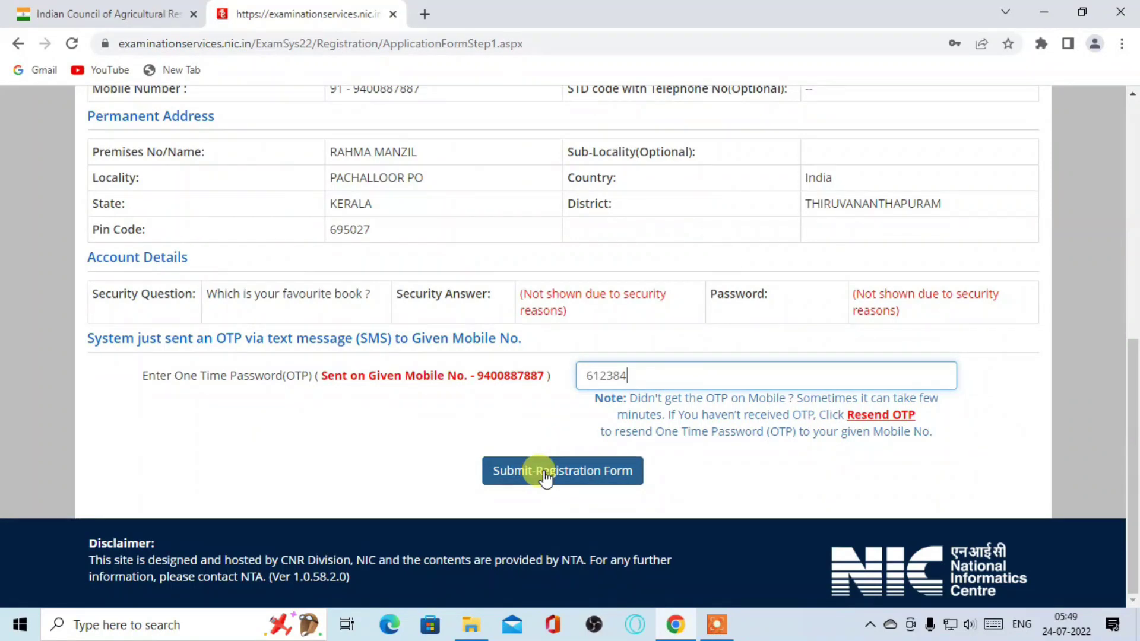
click(545, 473)
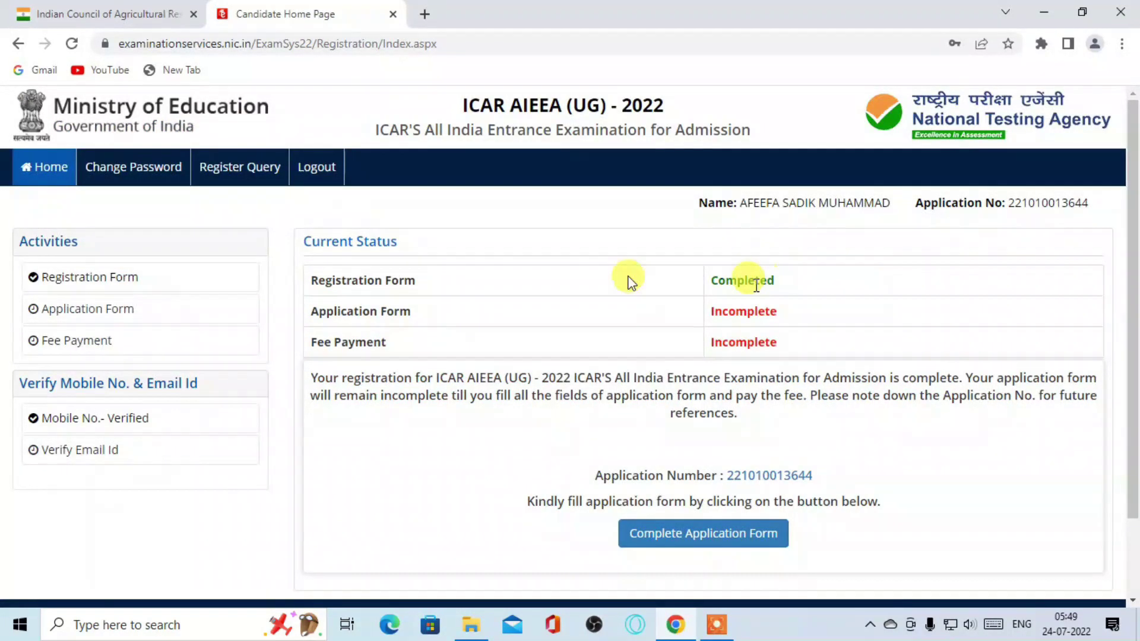
scroll(386, 353, down, 2)
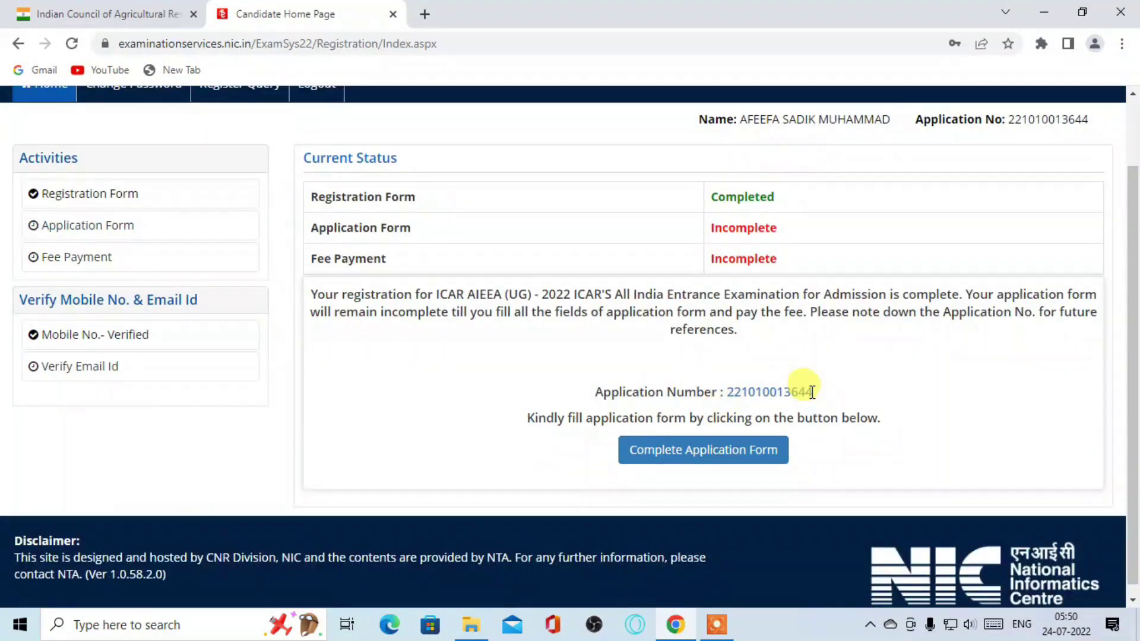
drag(813, 393, 730, 394)
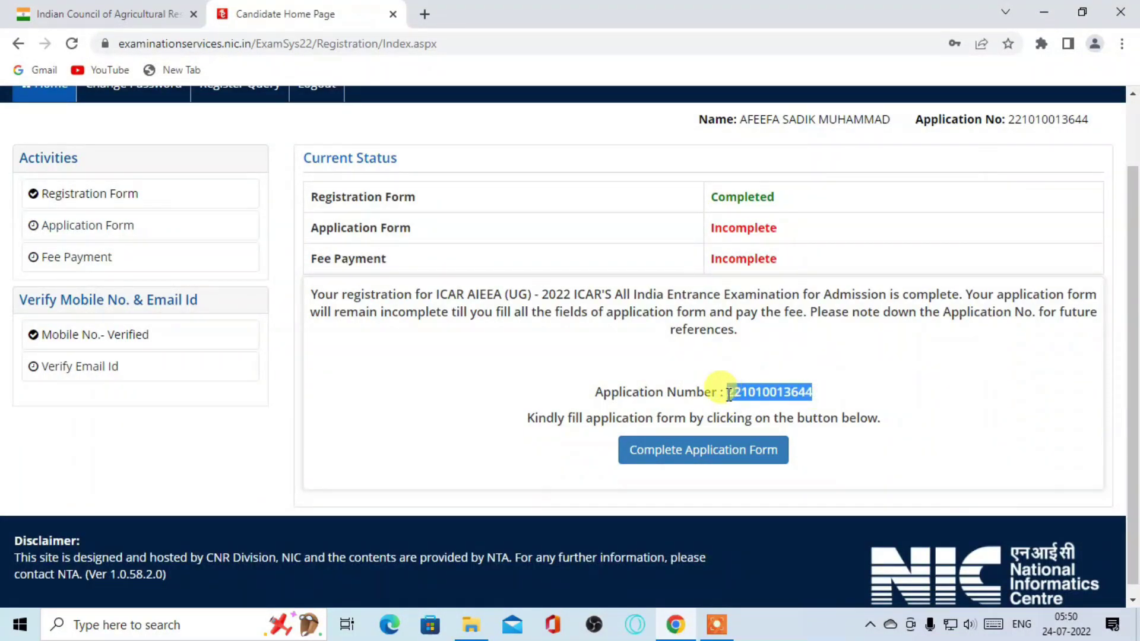
click(122, 232)
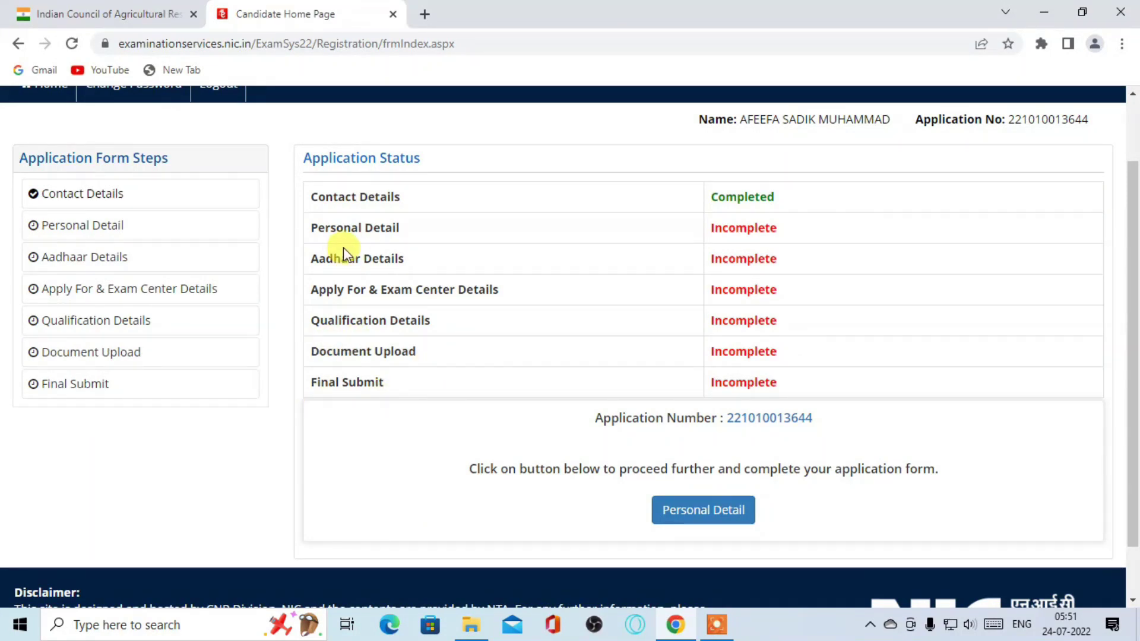
In Personal Details, set nationality Indian, domicile KERALA and category OBC- NCL (Central List).
click(702, 510)
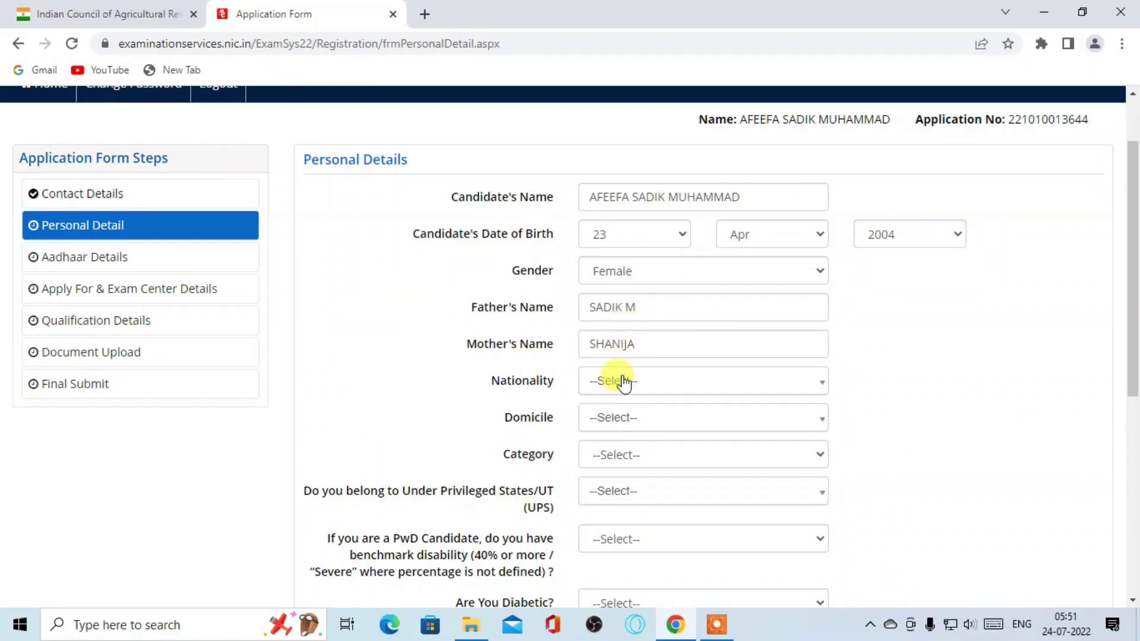
click(654, 386)
click(677, 456)
click(735, 422)
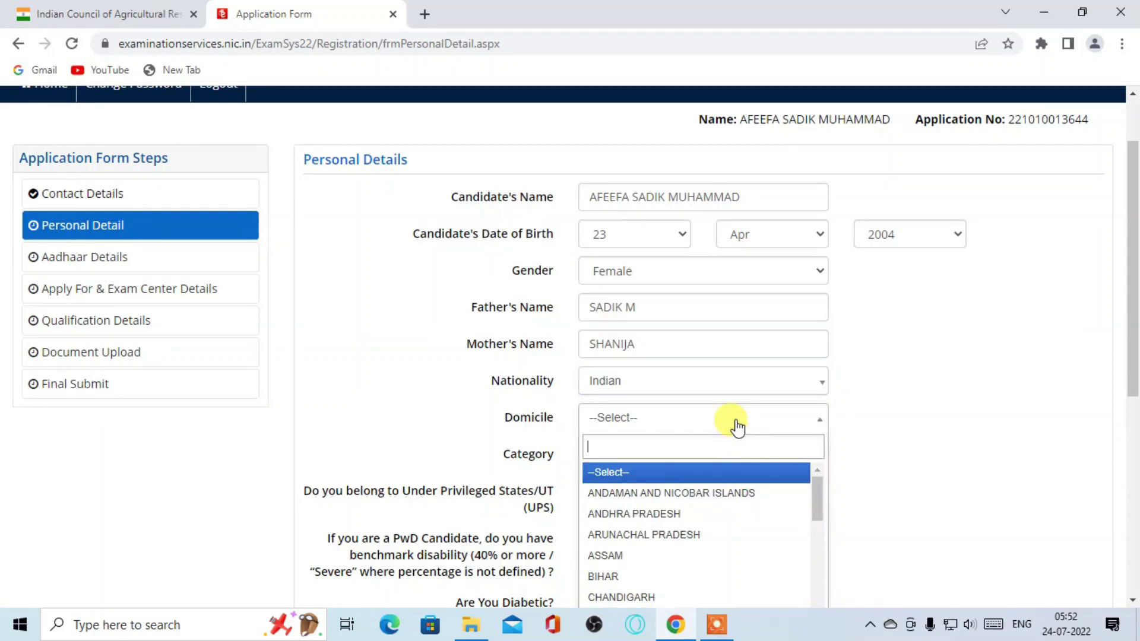
text(k)
click(611, 534)
scroll(624, 415, down, 3)
click(647, 287)
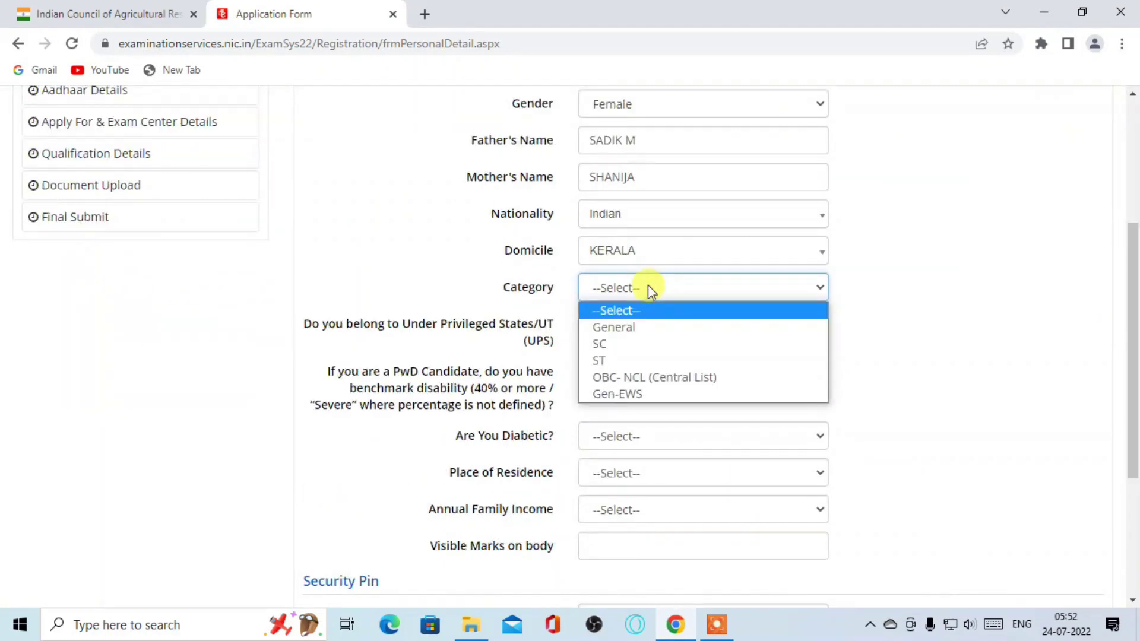
click(643, 377)
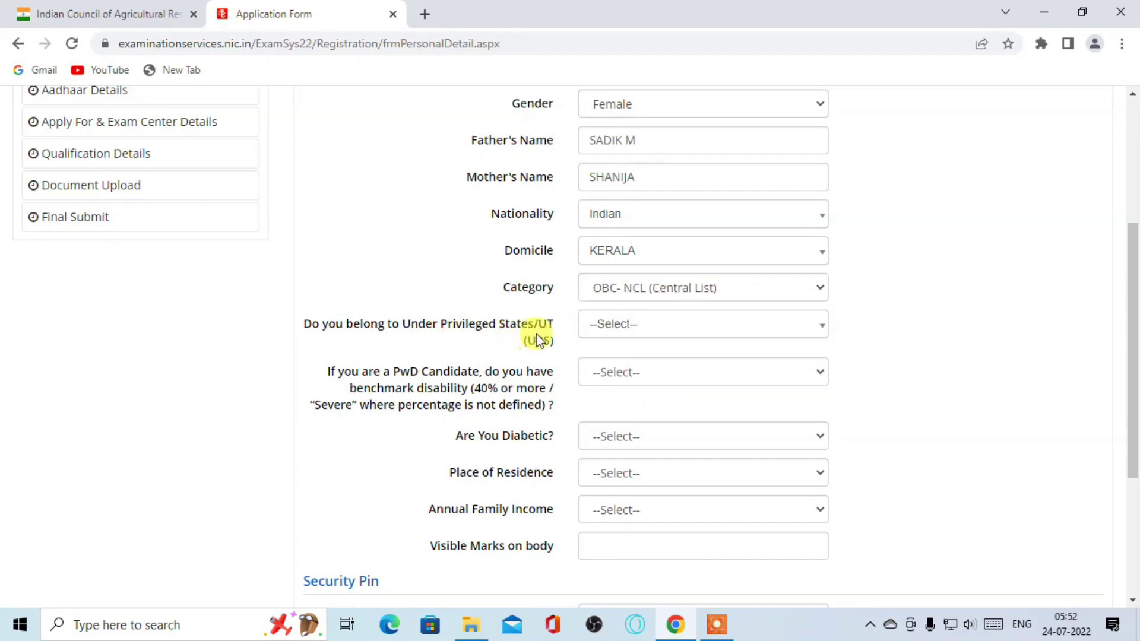
Answer No for under privileged states, PwD disability and diabetes, and set residence to City.
click(662, 334)
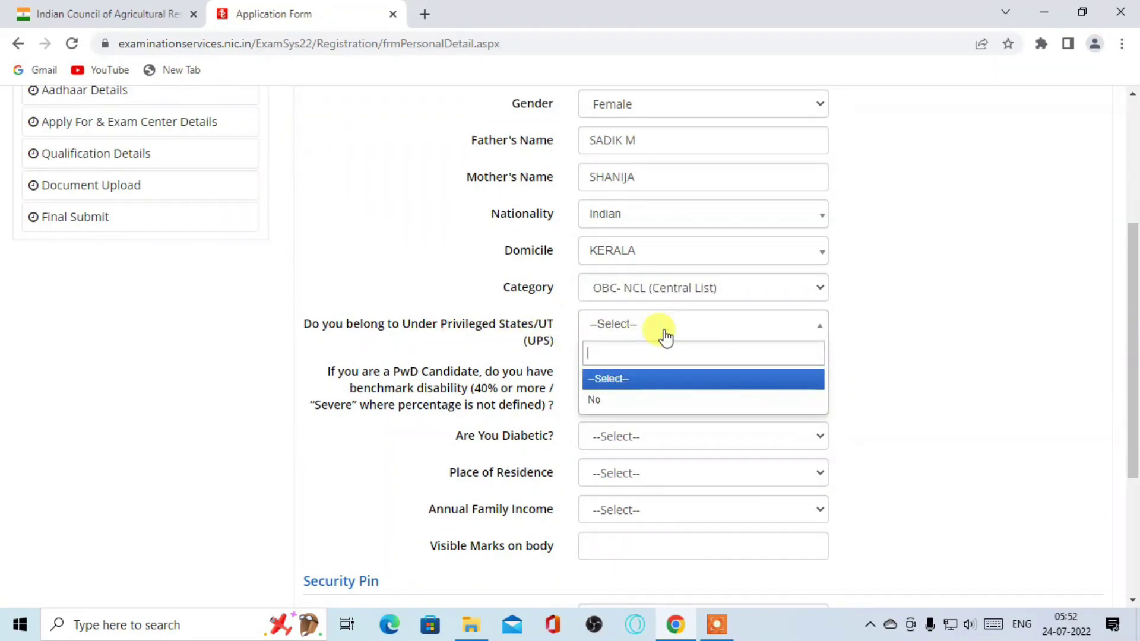
click(623, 409)
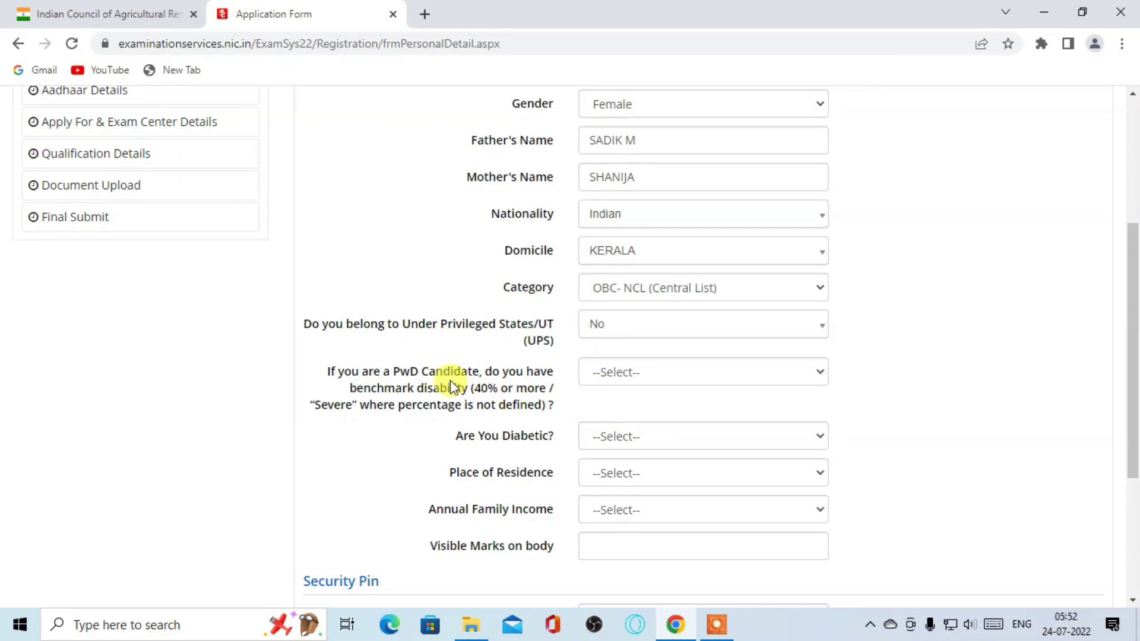
click(658, 372)
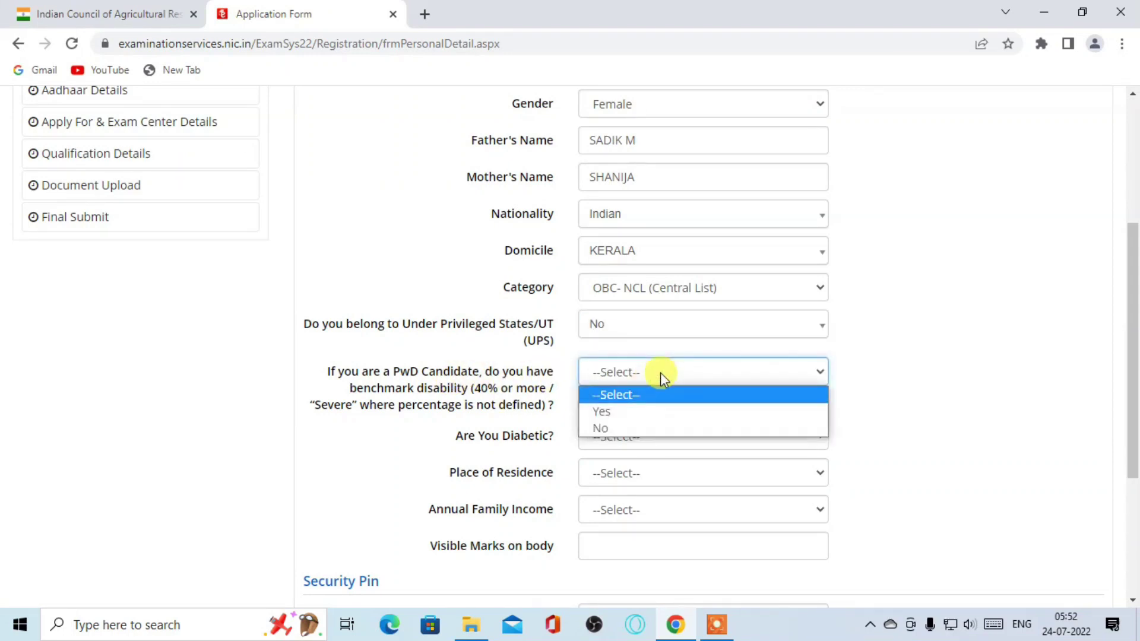
click(629, 426)
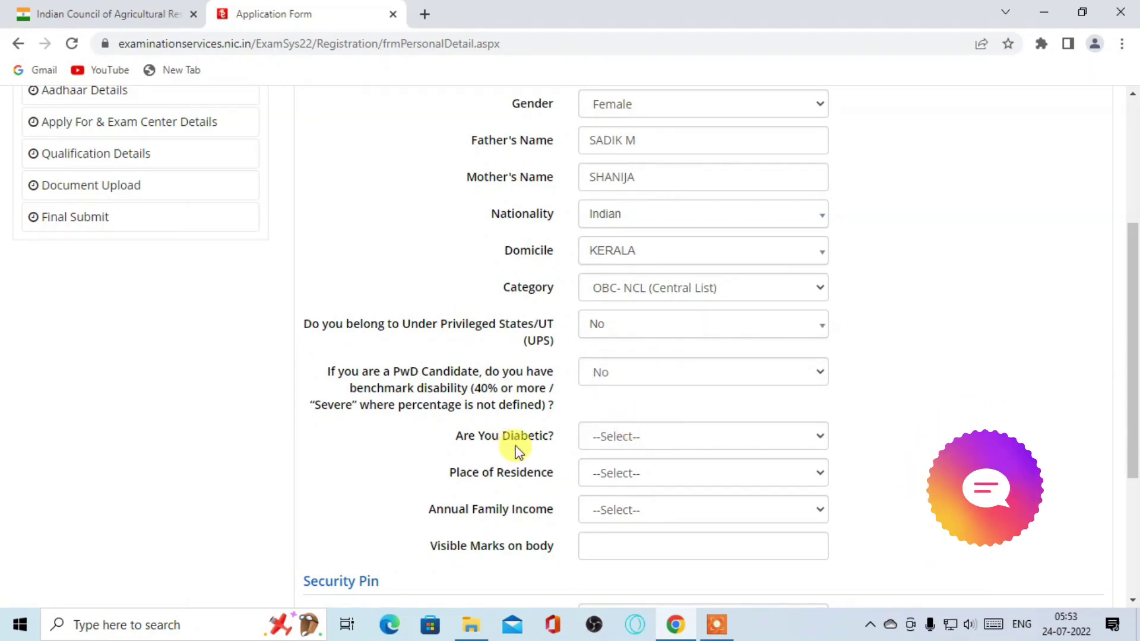
click(646, 438)
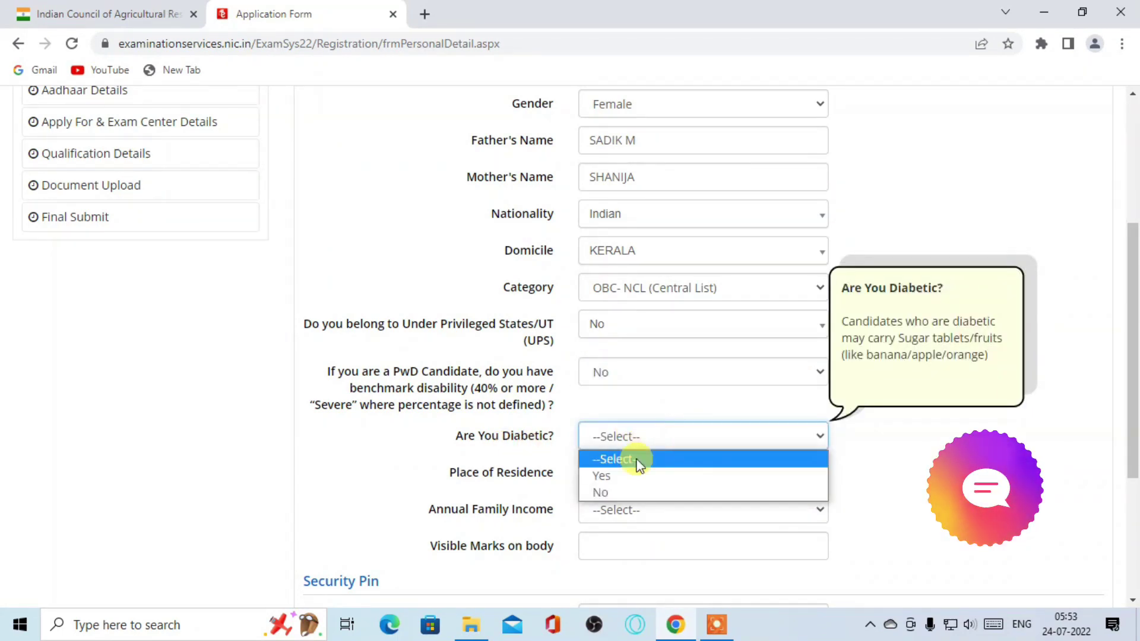
click(617, 491)
click(676, 475)
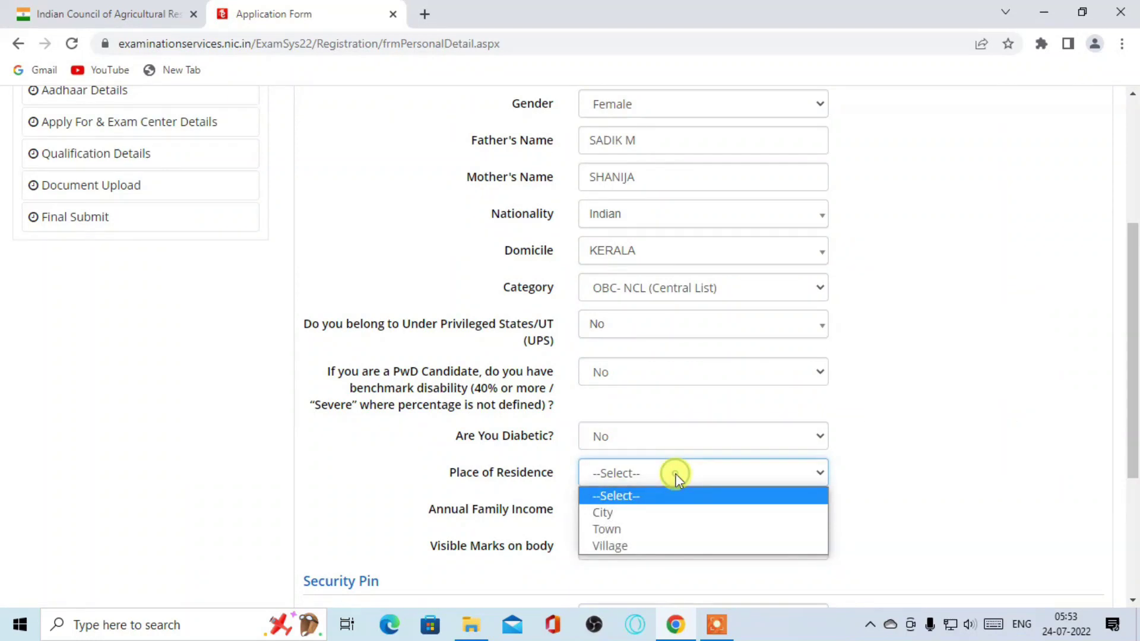
click(653, 512)
click(653, 512)
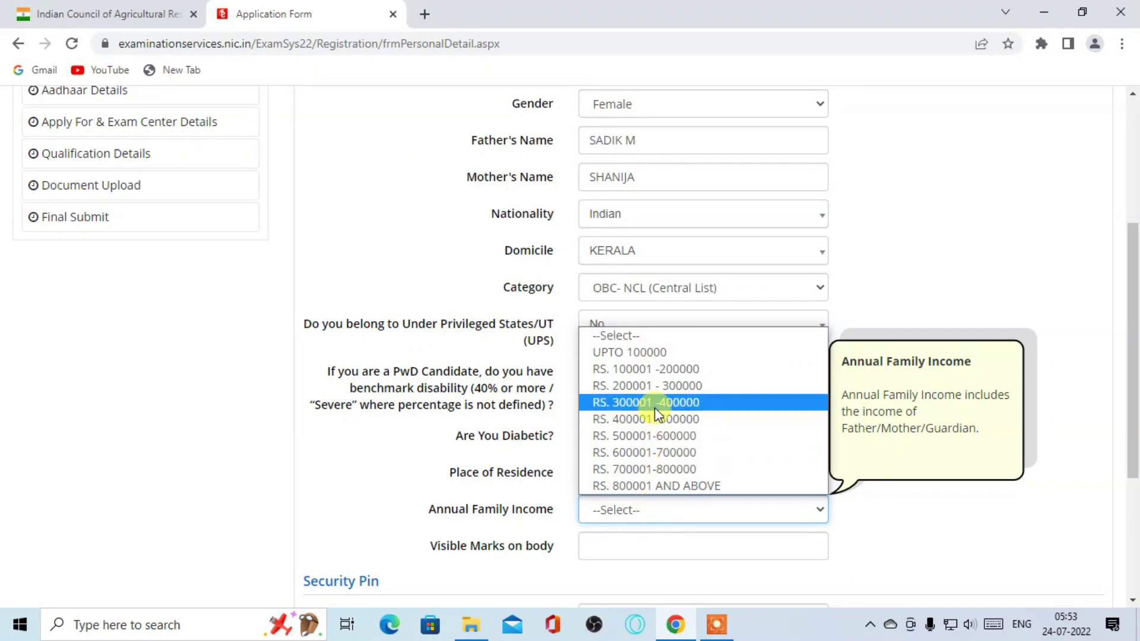
click(621, 452)
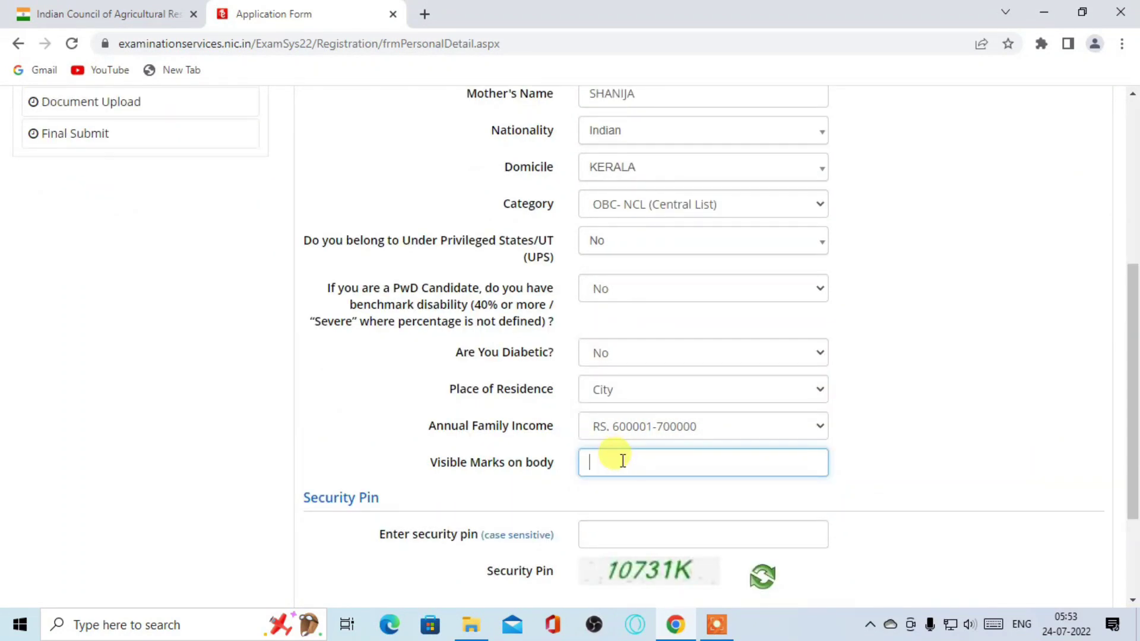
text(mole on the right hand)
key(Tab)
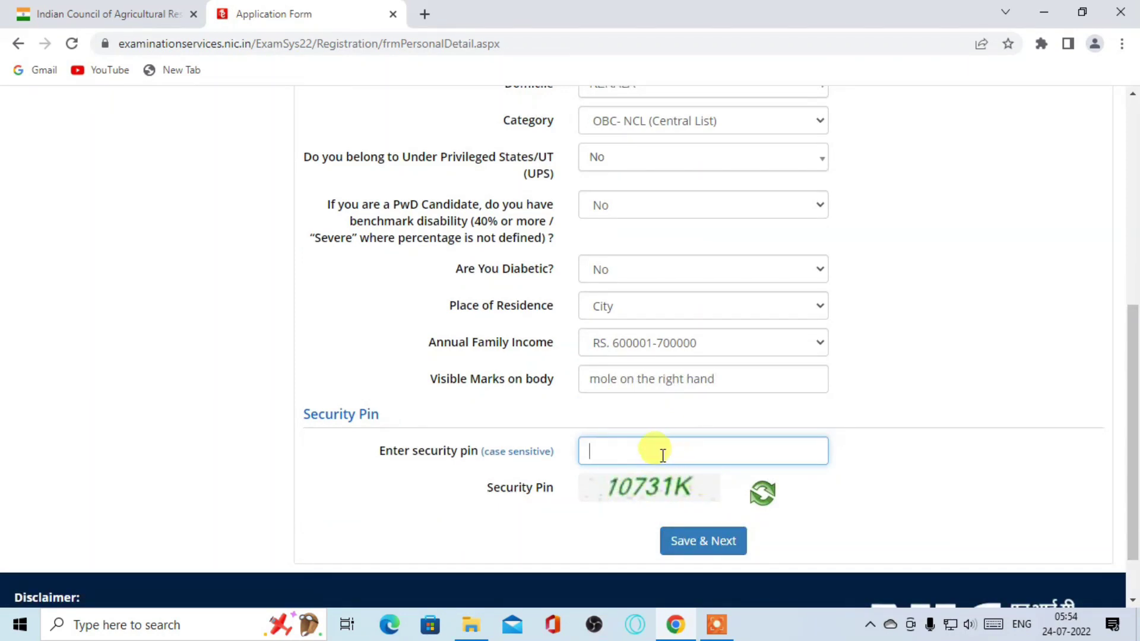
text(10731K)
scroll(682, 463, down, 1)
click(711, 482)
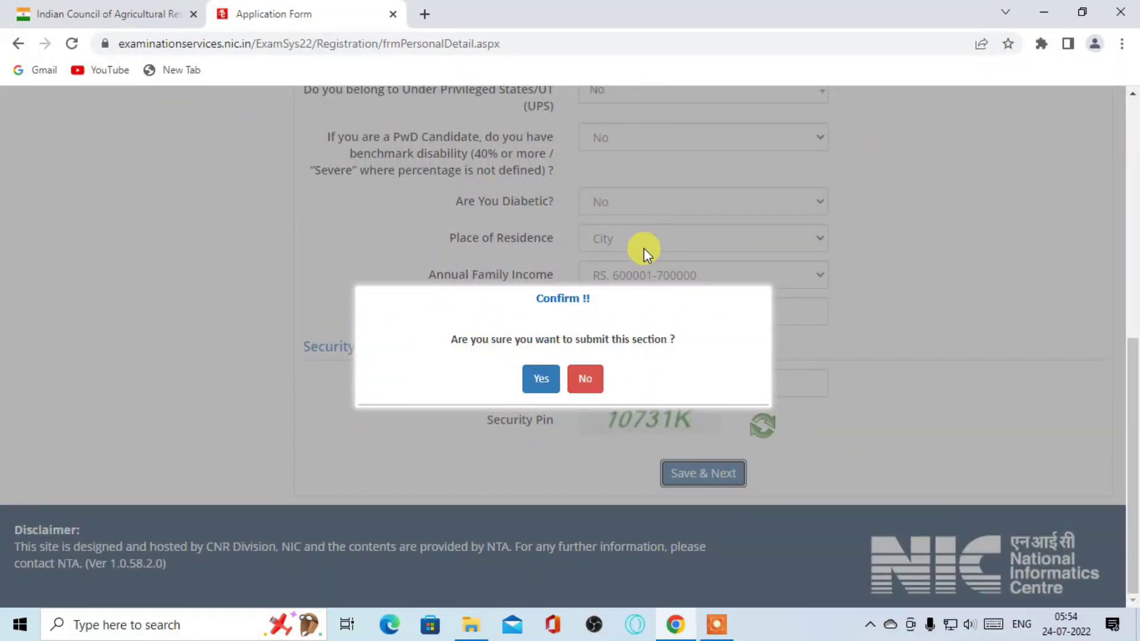
Confirm the personal details submission, then initially answer Yes to having and sharing an Aadhaar number.
click(541, 382)
click(630, 297)
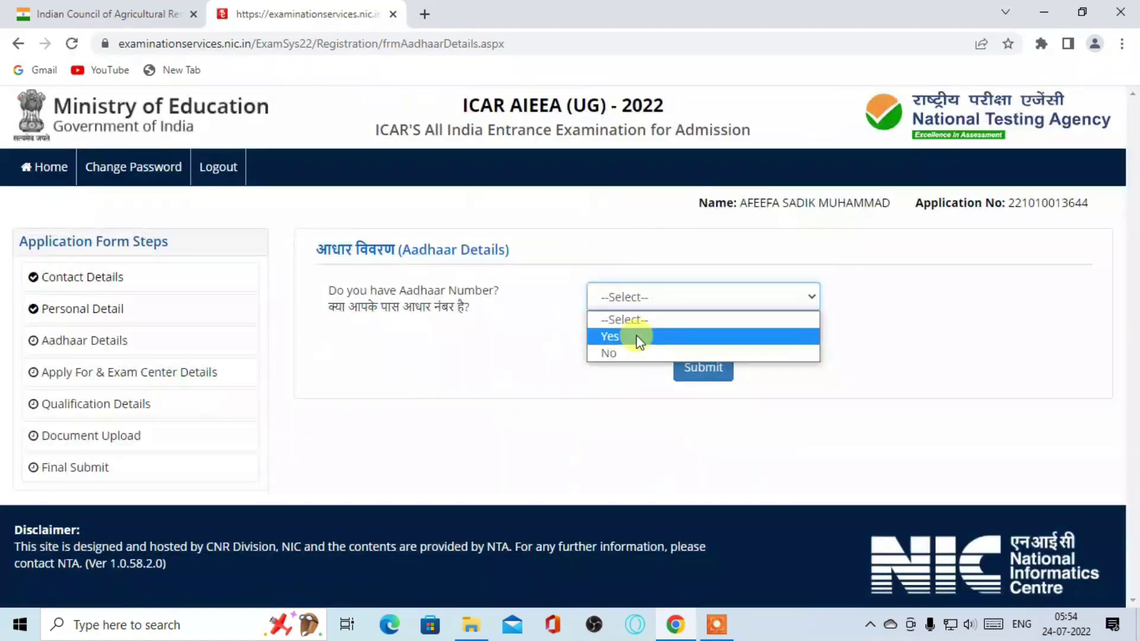
click(635, 337)
scroll(603, 287, down, 3)
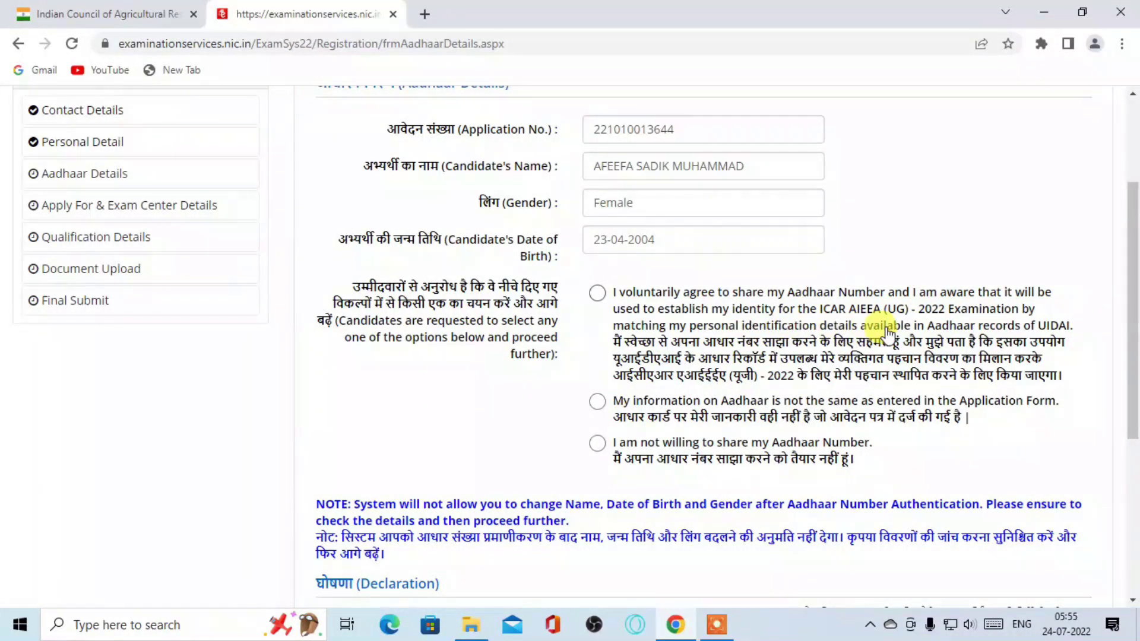
click(597, 293)
Tick the declaration, enter the pin and submit; after the invalid-Aadhaar warning, choose not to share it.
scroll(626, 217, down, 4)
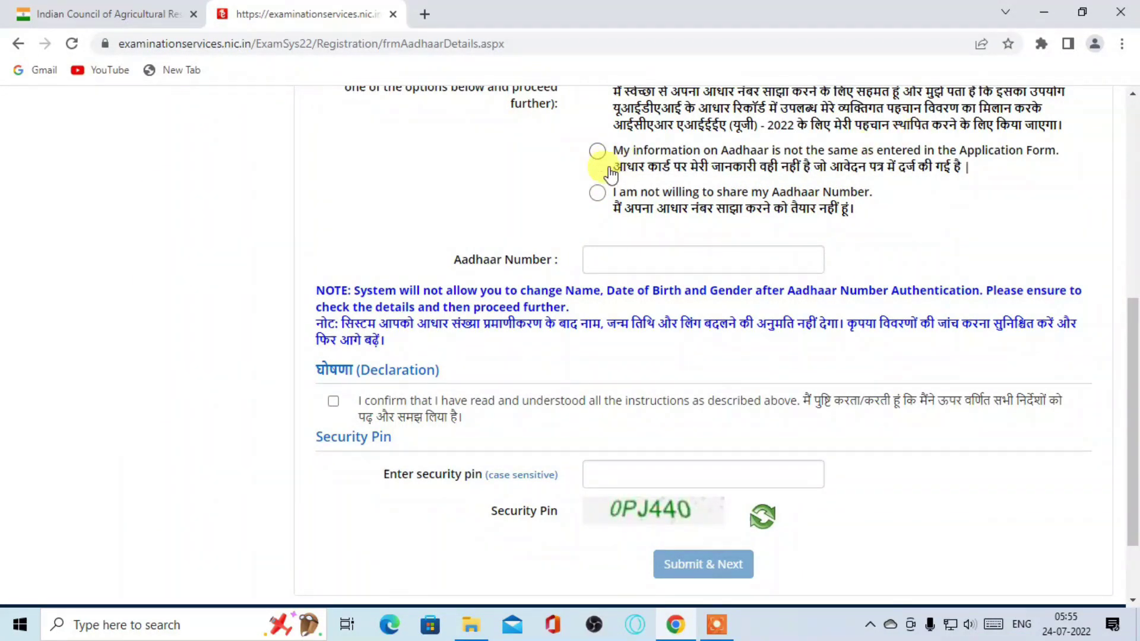
scroll(628, 216, down, 2)
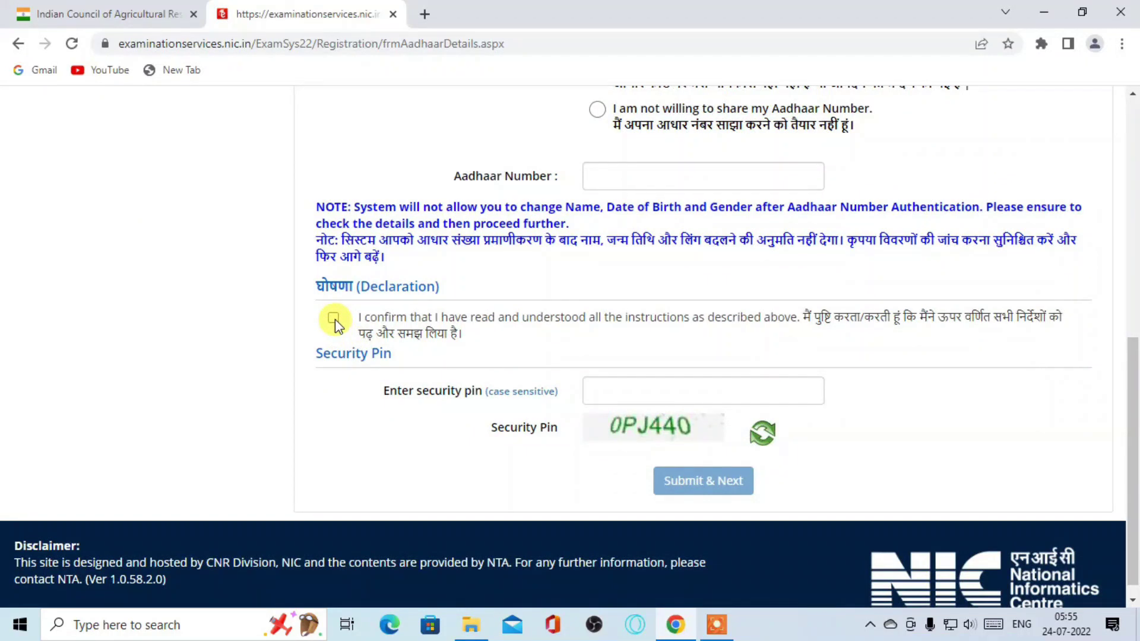
click(334, 318)
click(646, 390)
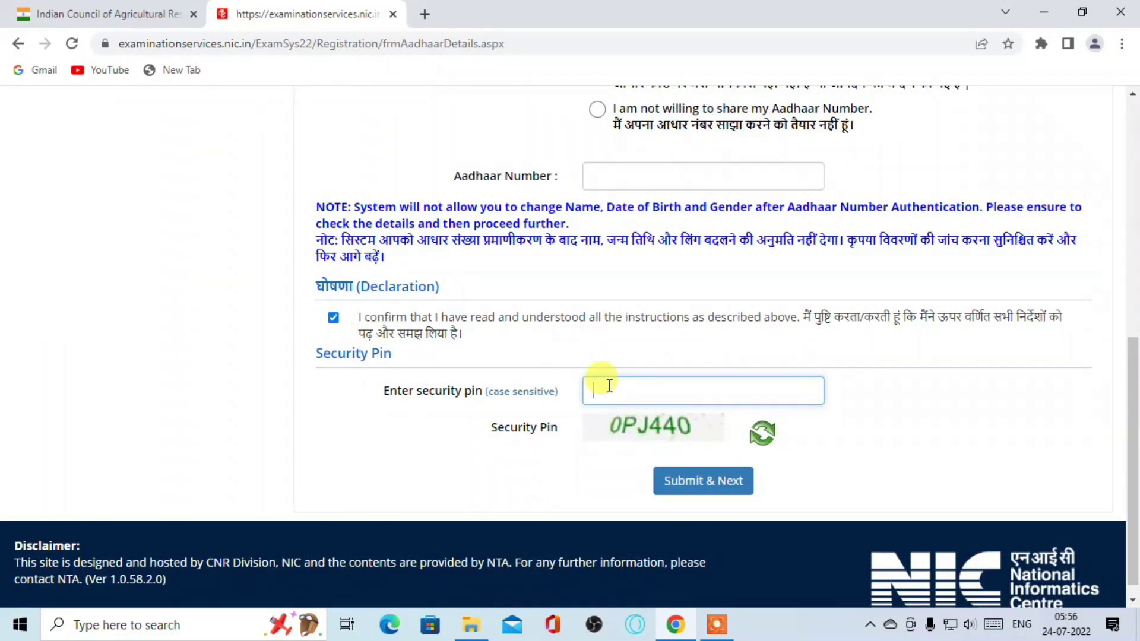
text(OPJ440)
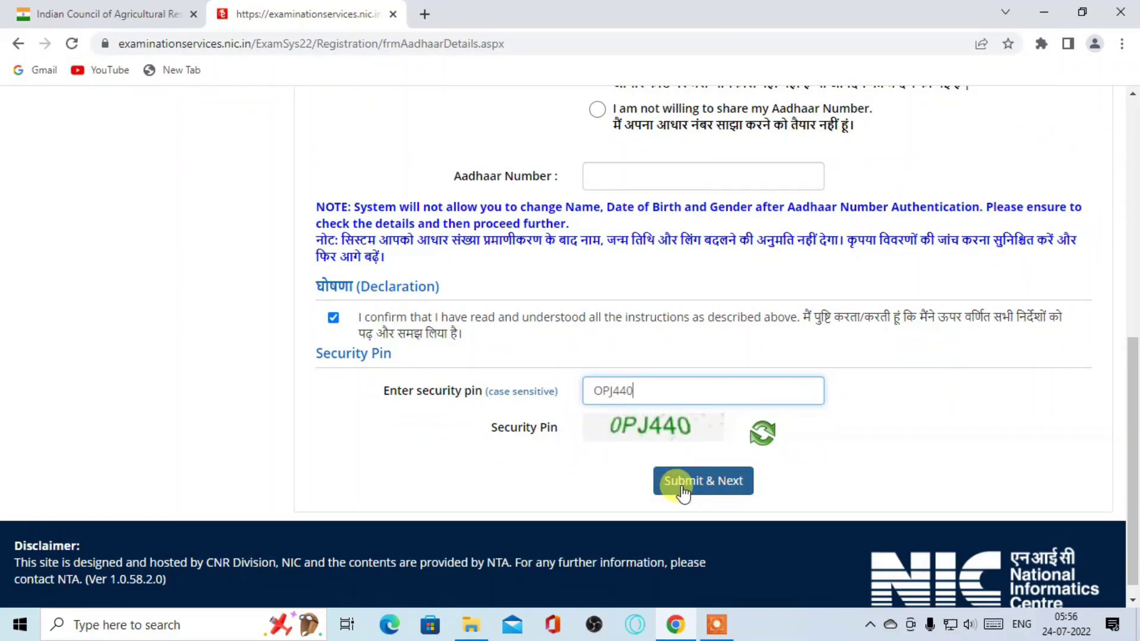
click(683, 492)
click(635, 134)
key(Return)
click(632, 138)
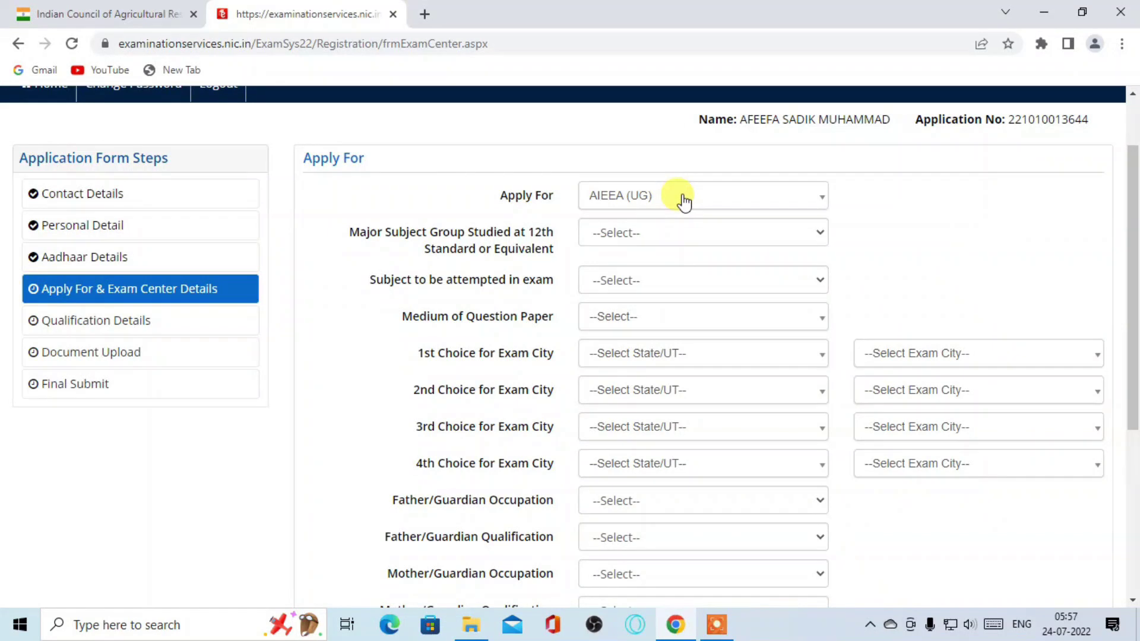
Keep Apply For as AIEEA (UG), choose the PCMB group, PCB exam subjects and English medium.
click(683, 202)
click(684, 202)
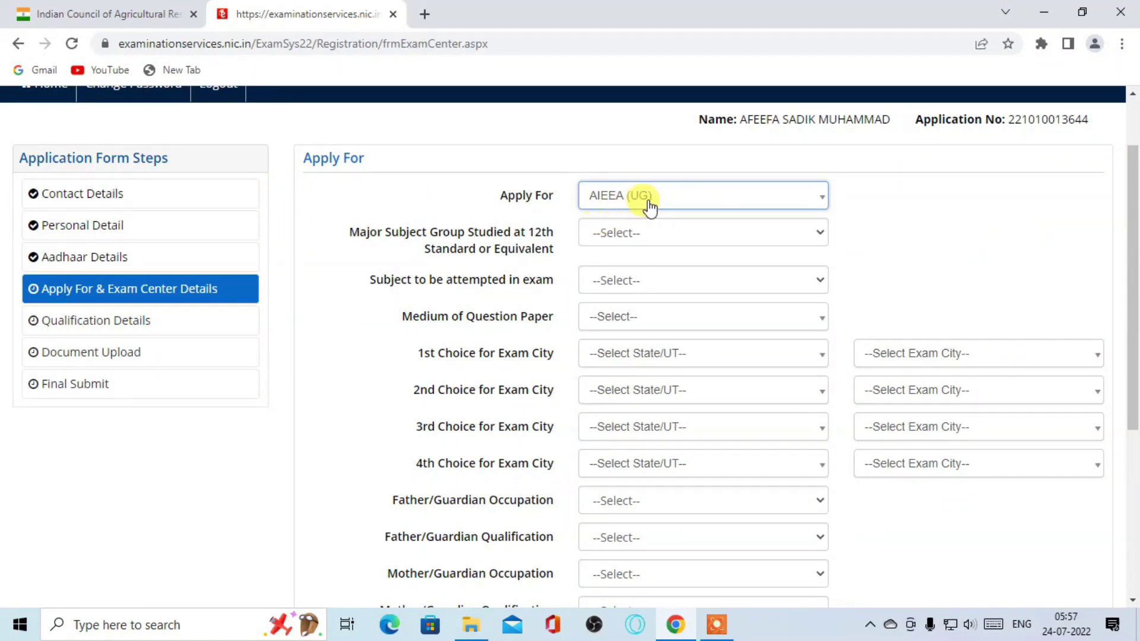
click(726, 234)
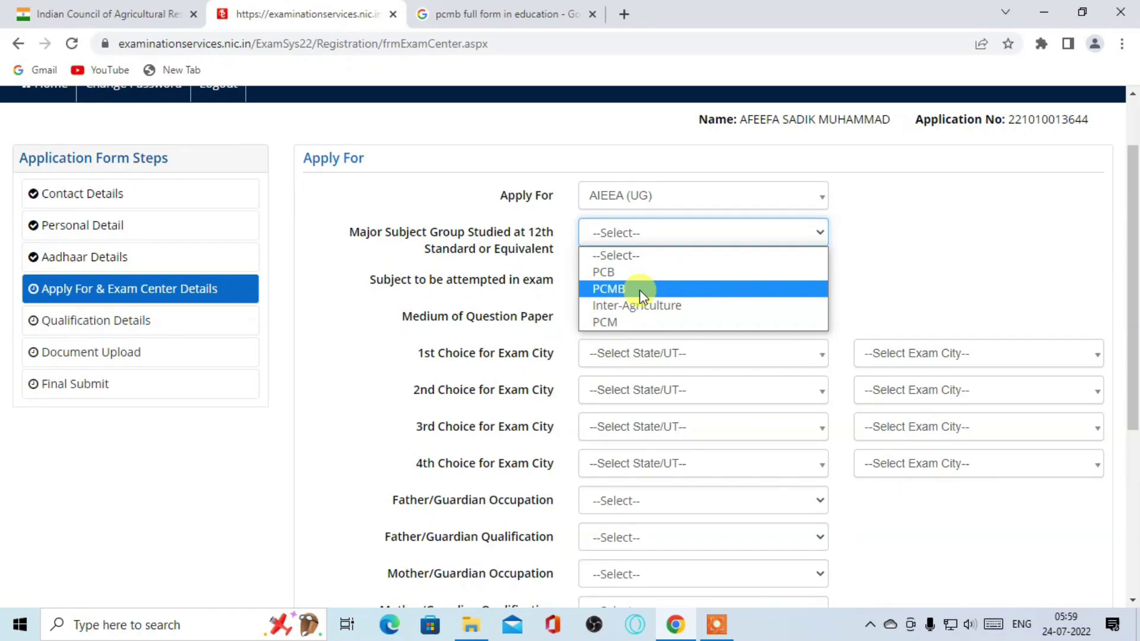
click(639, 290)
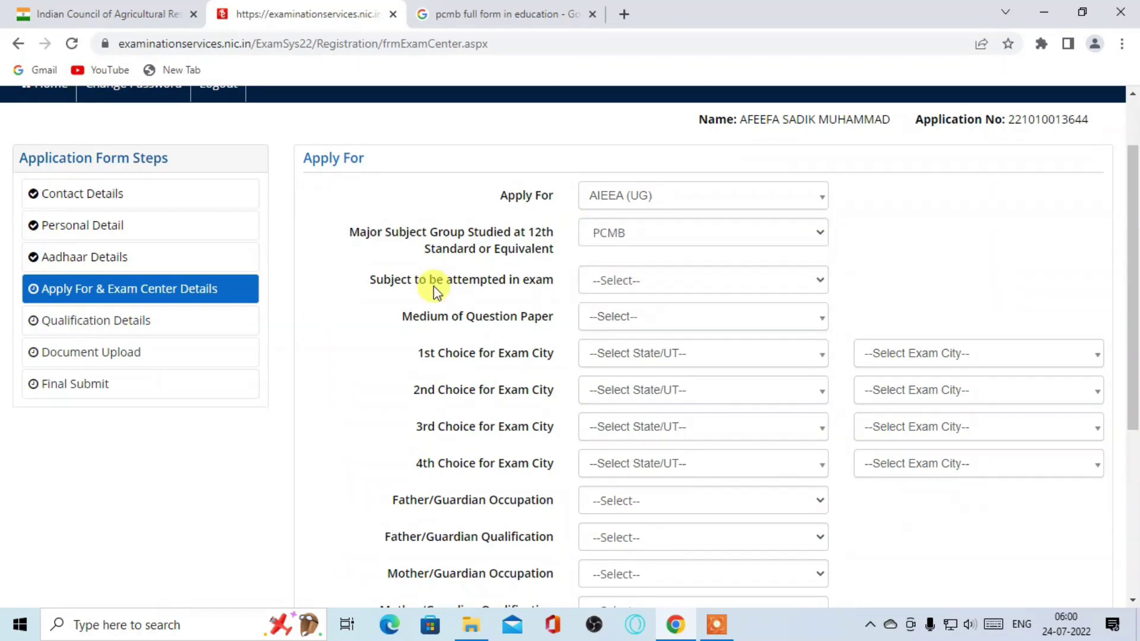
click(705, 275)
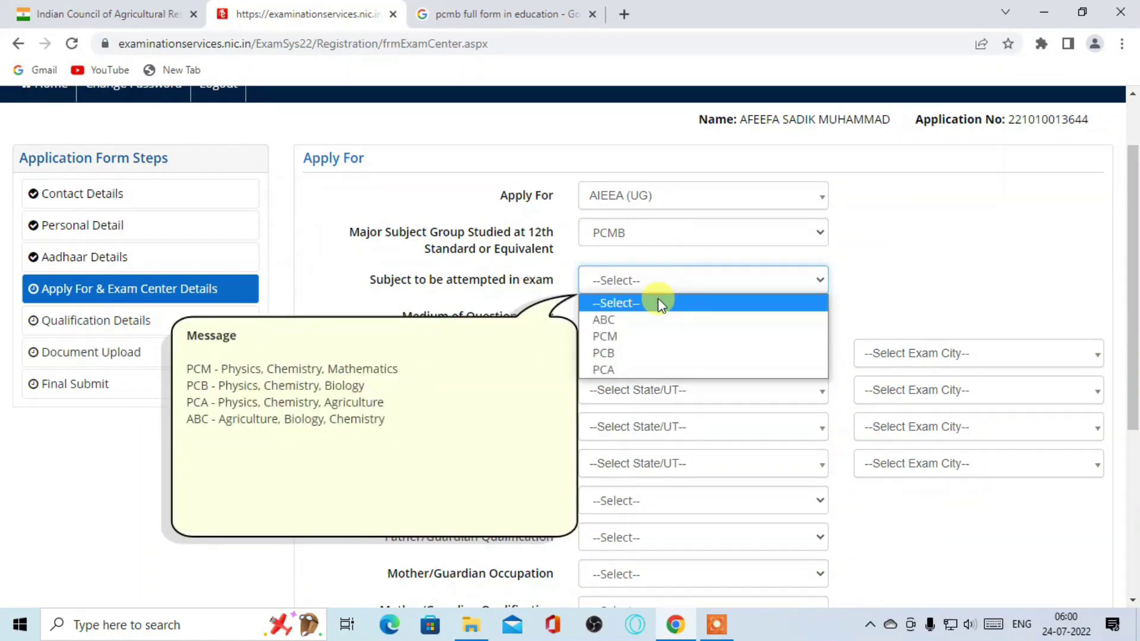
click(611, 353)
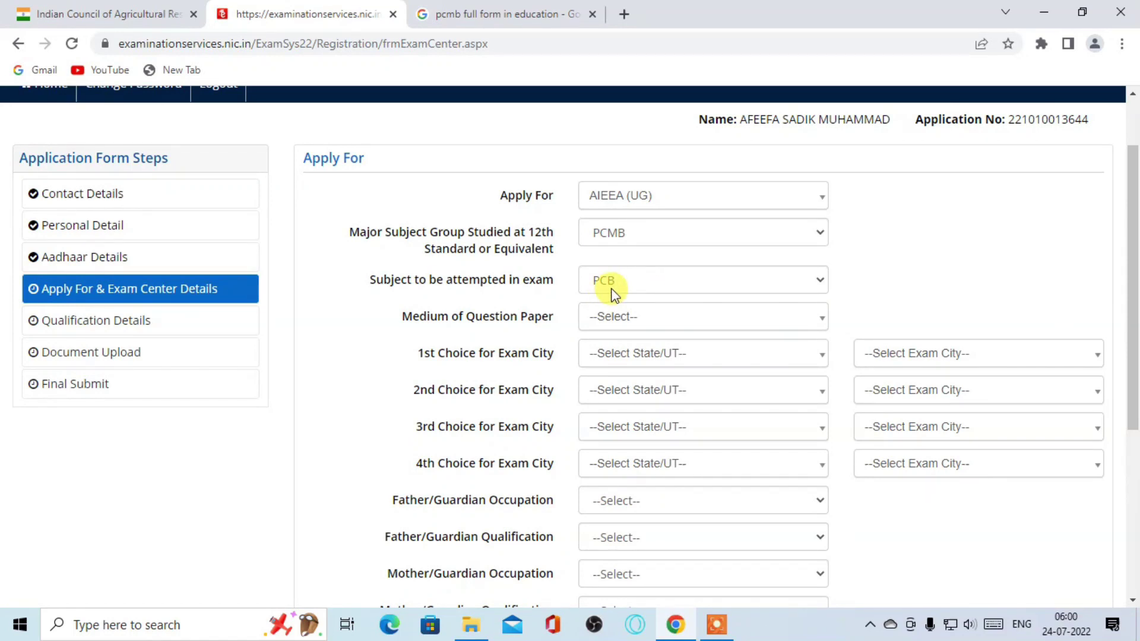
click(690, 317)
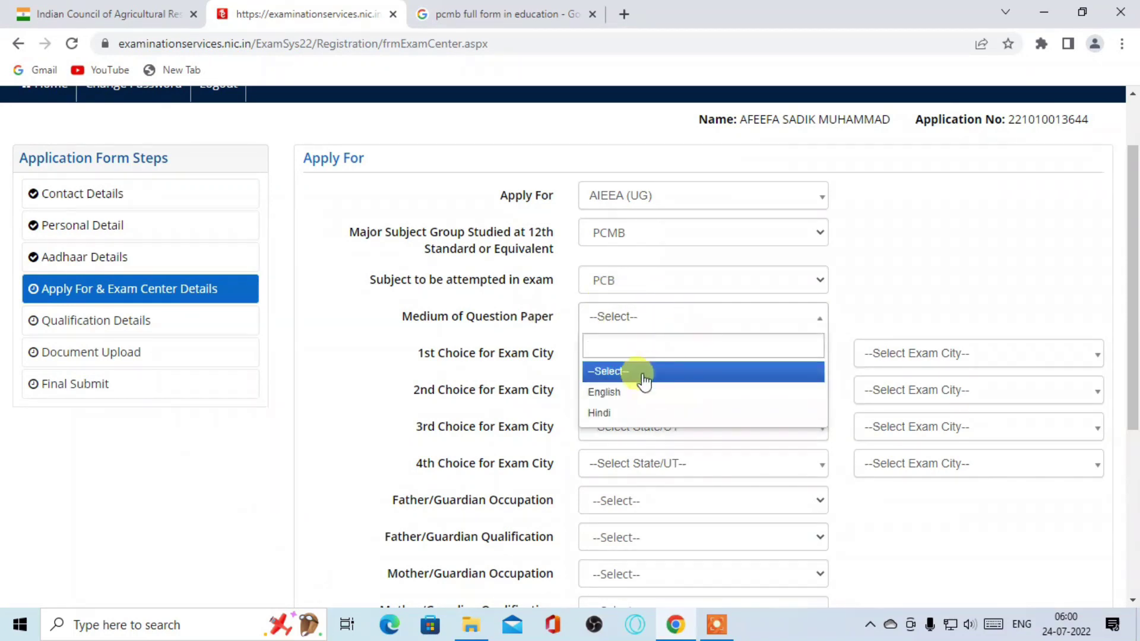
click(631, 393)
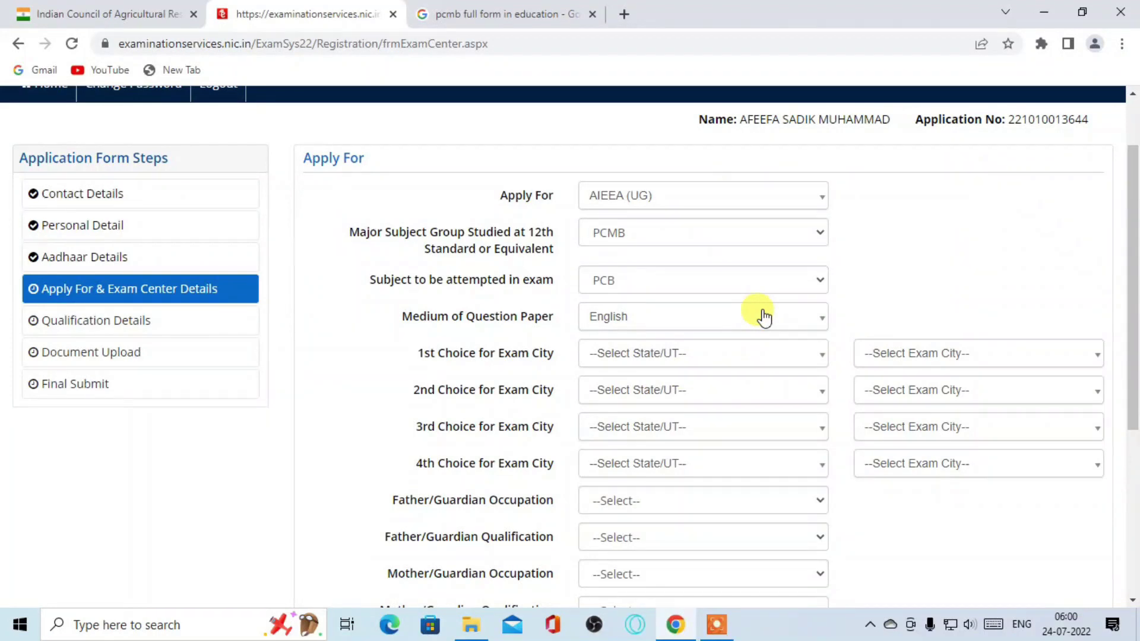
click(719, 355)
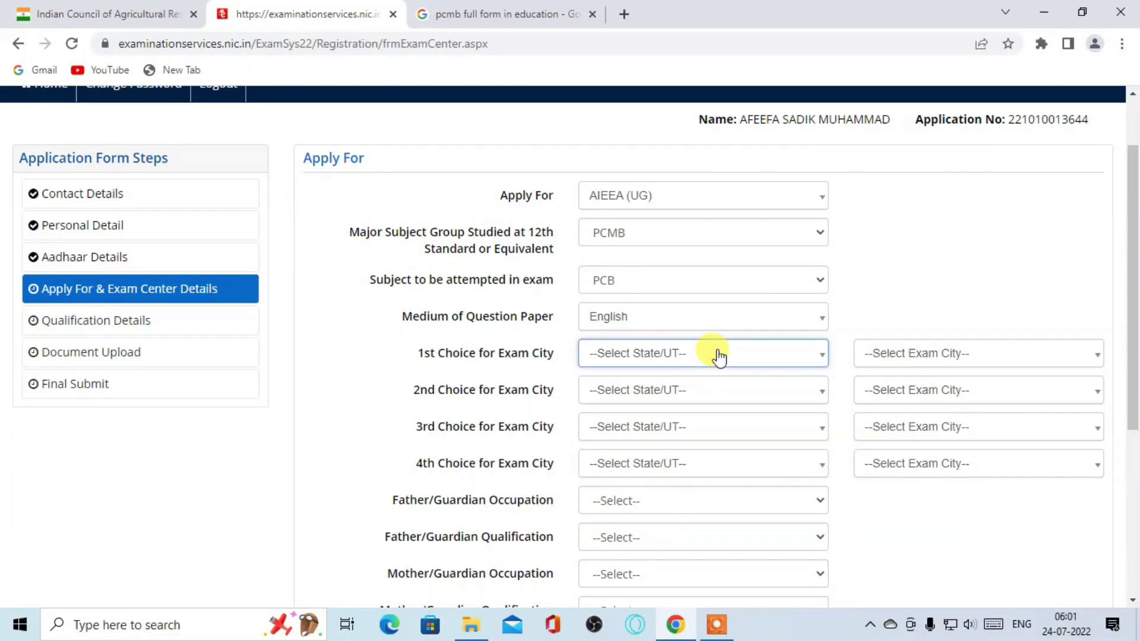
Set exam city choices in KERALA: THIRUVANANTHAPURAM first and KOLLAM second.
text(kera)
key(Return)
click(990, 356)
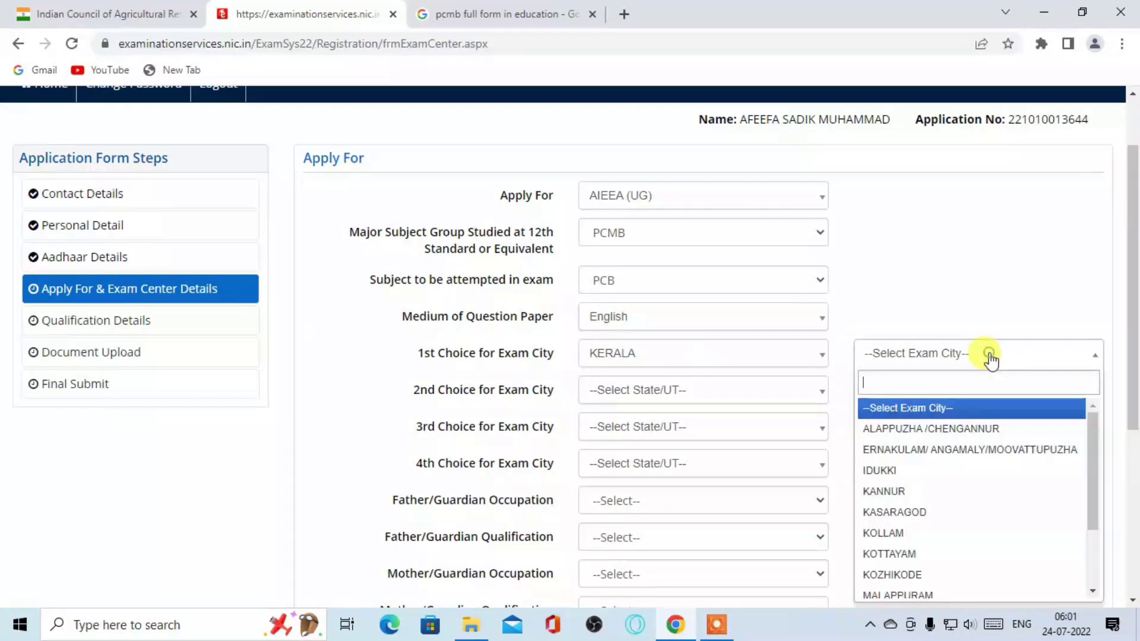
scroll(990, 356, down, 1)
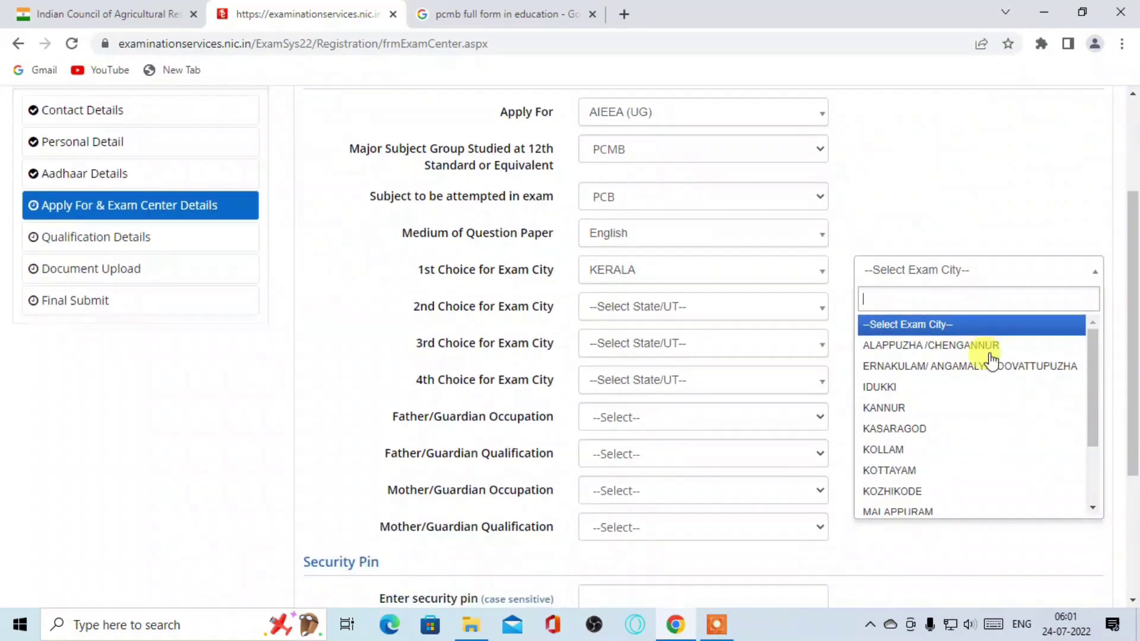
scroll(949, 474, down, 2)
click(926, 483)
click(679, 306)
text(kera)
key(Return)
click(955, 309)
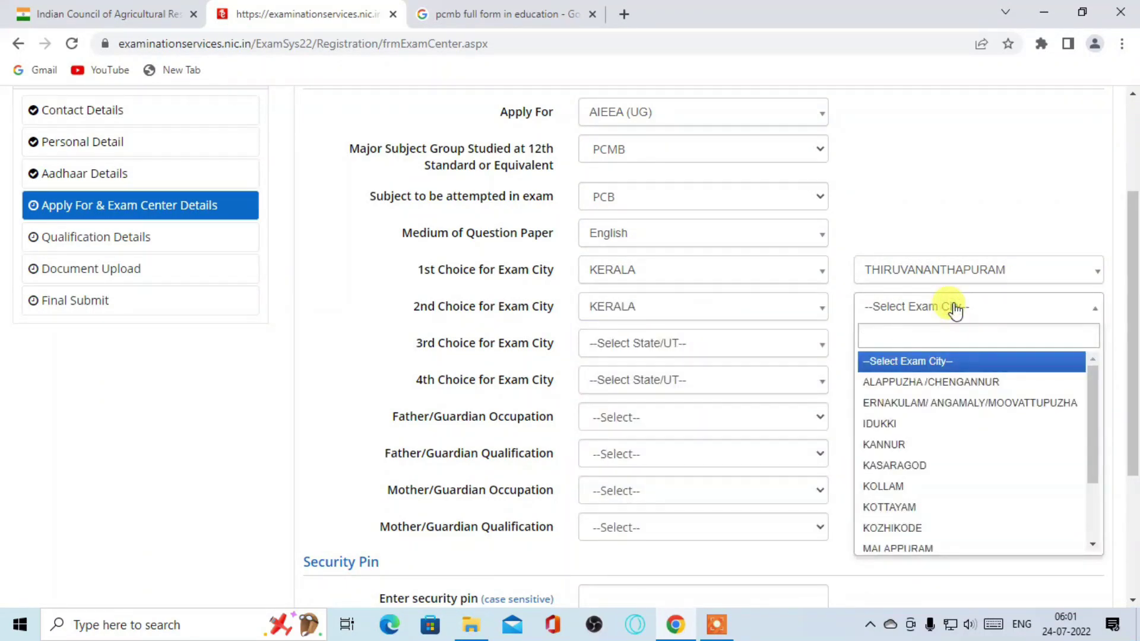
click(896, 486)
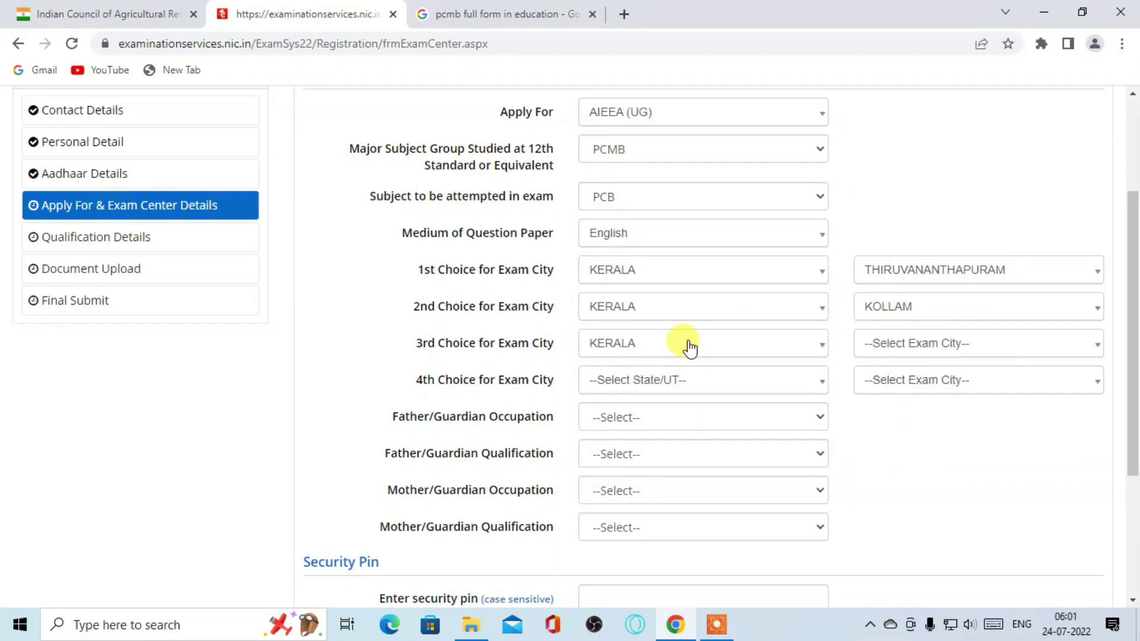
click(943, 344)
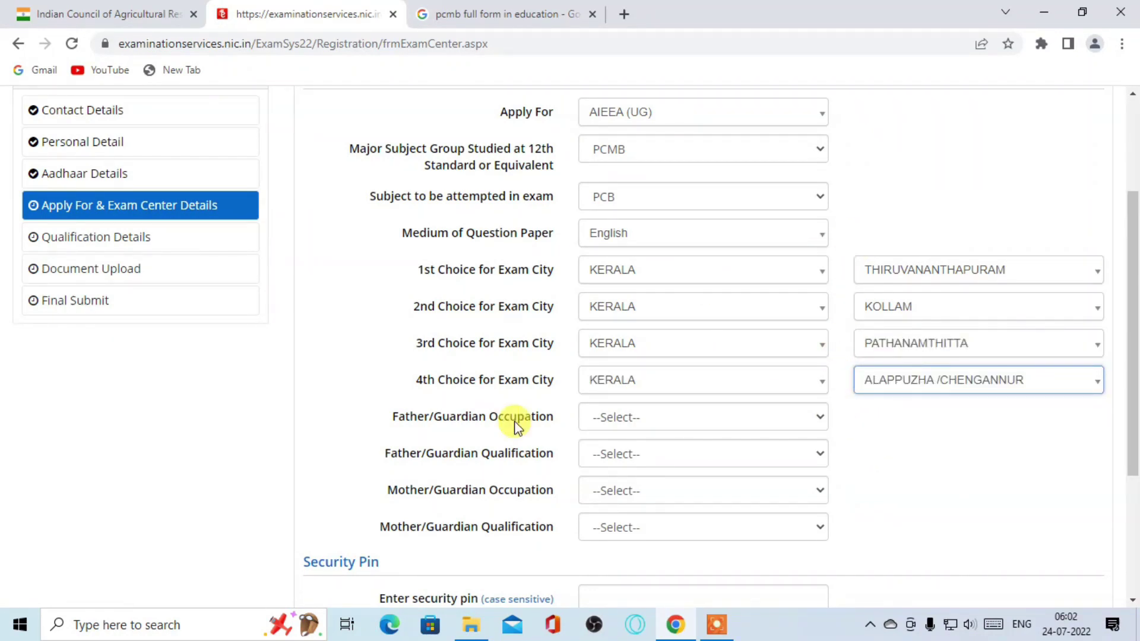
Set father to OTHERS, POST GRADUATE and mother to OTHERS (INCLUDING HOUSE WIFE), GRADUATE.
click(667, 420)
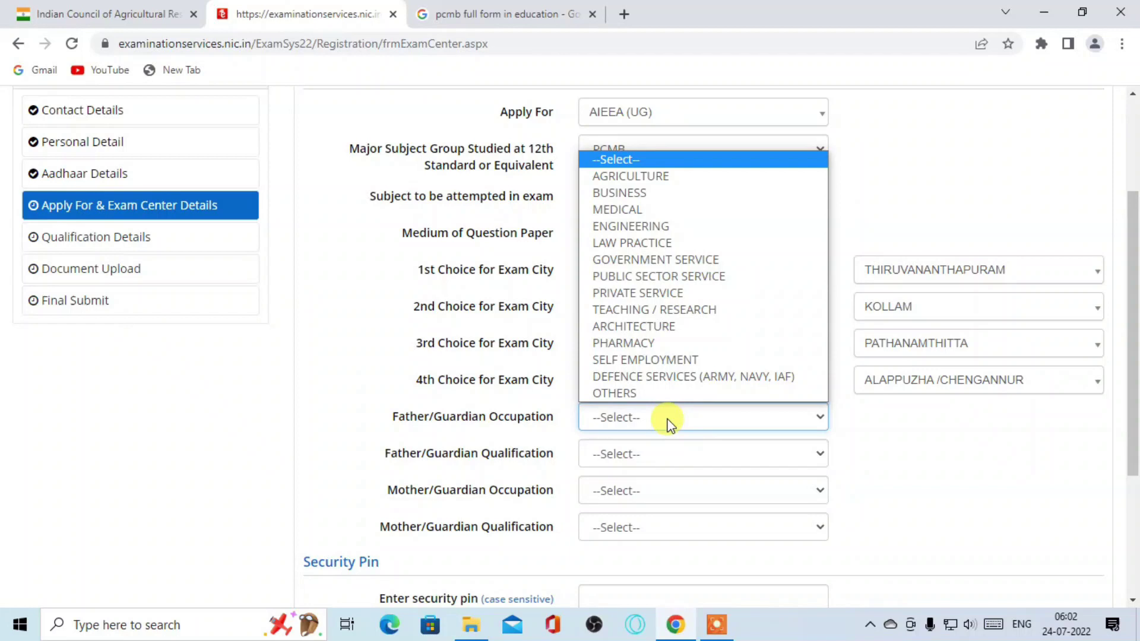
click(646, 394)
click(731, 454)
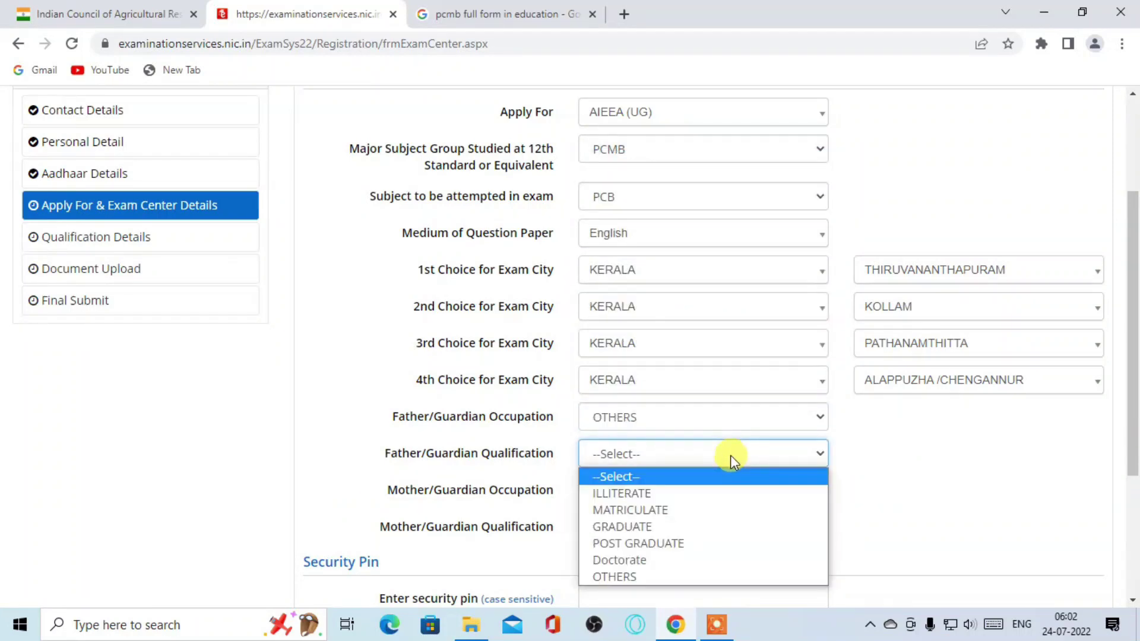
click(670, 543)
click(689, 490)
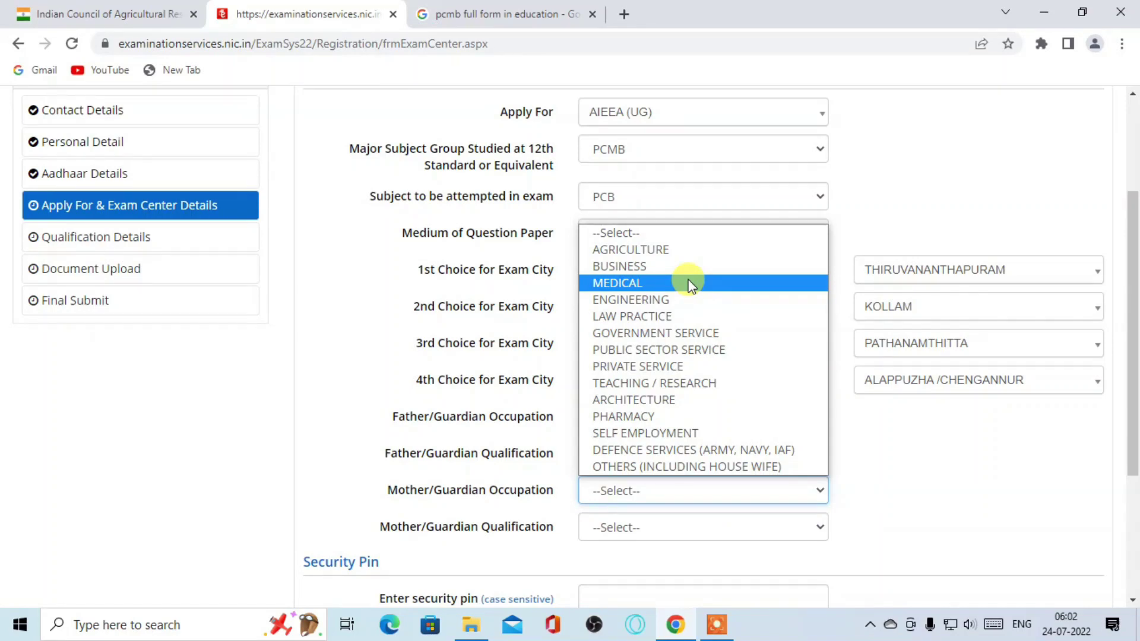
click(657, 468)
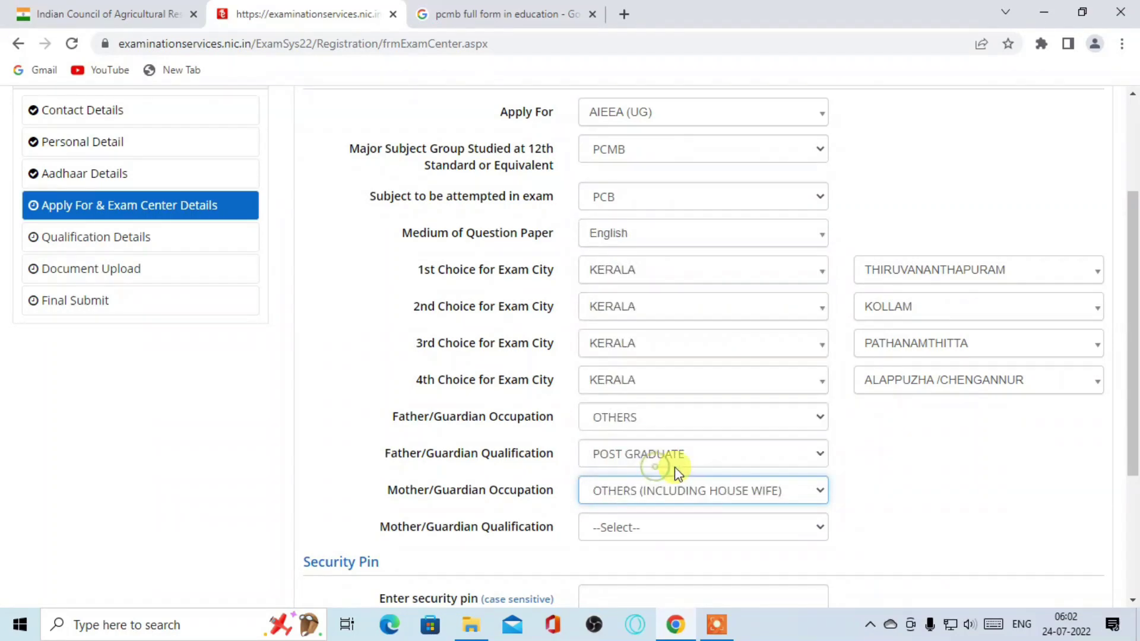
scroll(682, 457, down, 1)
click(708, 445)
click(684, 516)
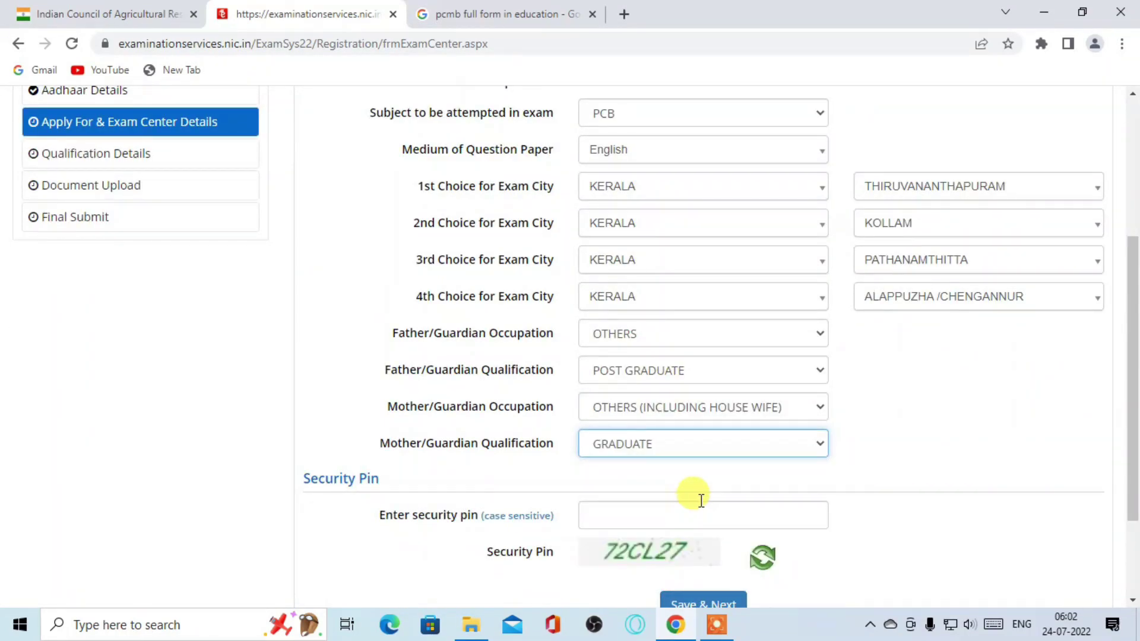
Enter the security pin, then save and confirm the exam centre details section.
scroll(690, 479, down, 1)
click(623, 429)
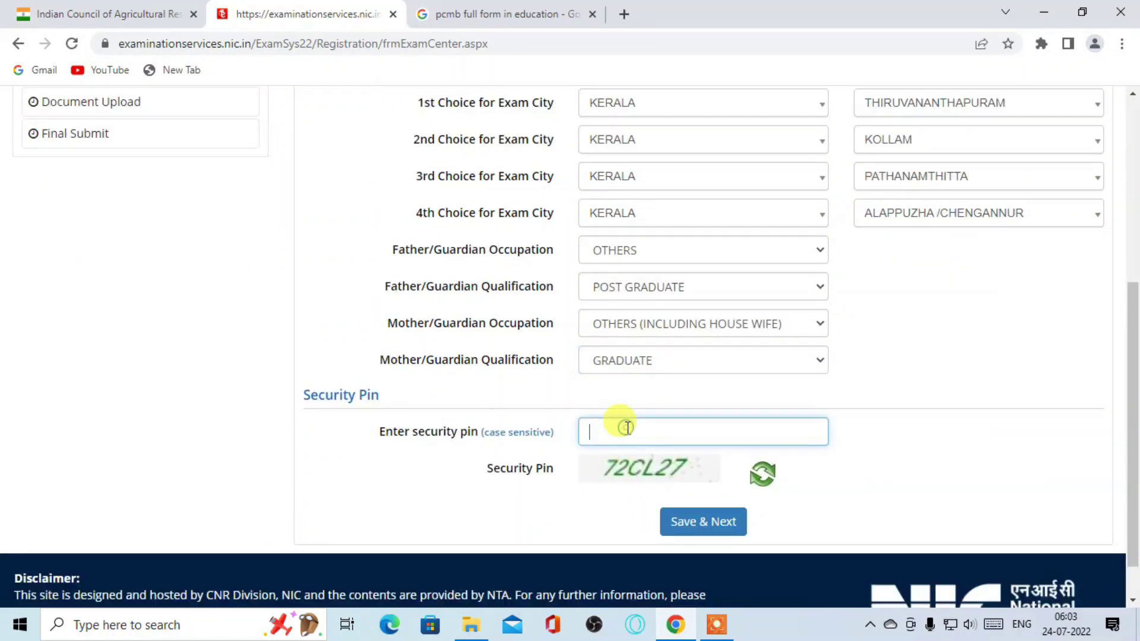
text(72CL27)
click(683, 527)
click(540, 380)
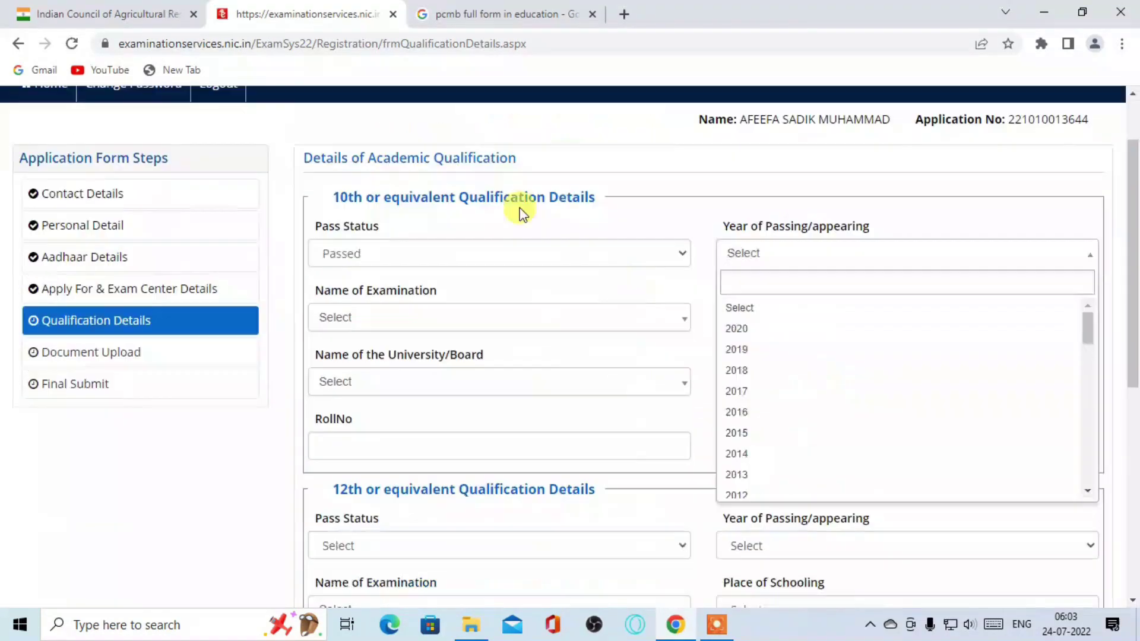
Set the 10th qualification to Passed, 2020, exam 10th, Urban schooling and the Kerala board.
click(566, 254)
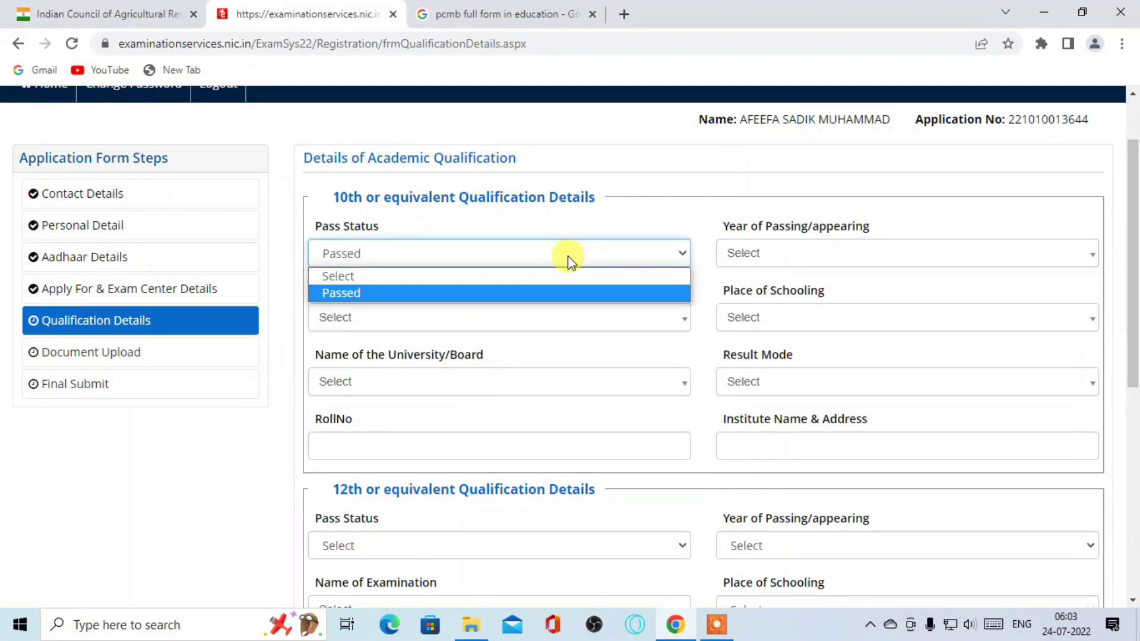
click(518, 294)
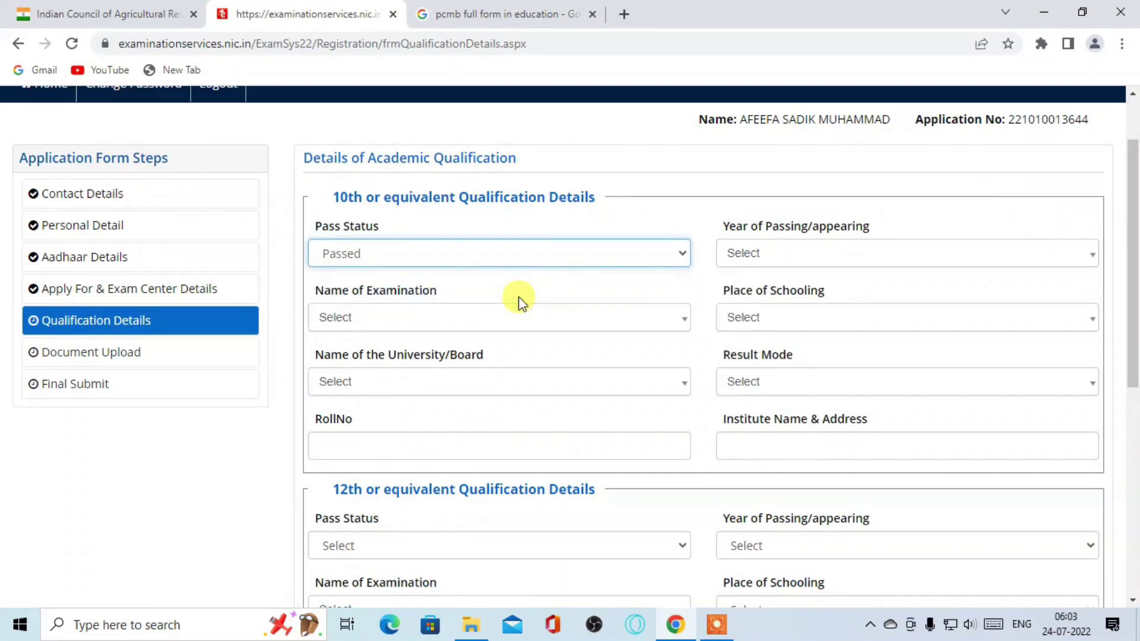
click(794, 254)
click(763, 328)
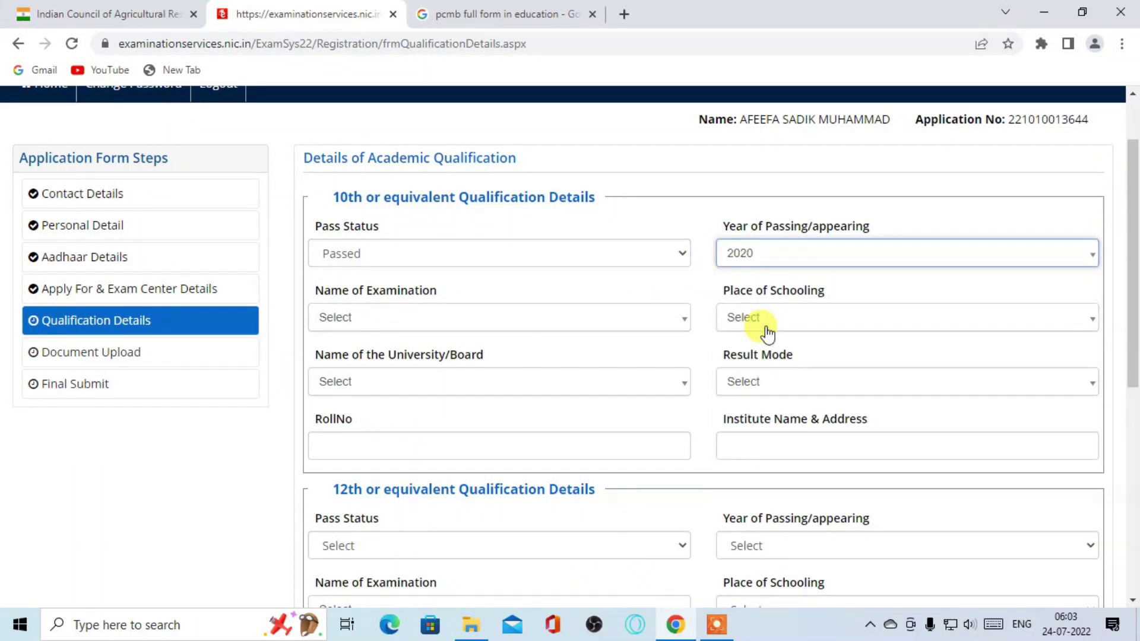
click(662, 317)
click(409, 394)
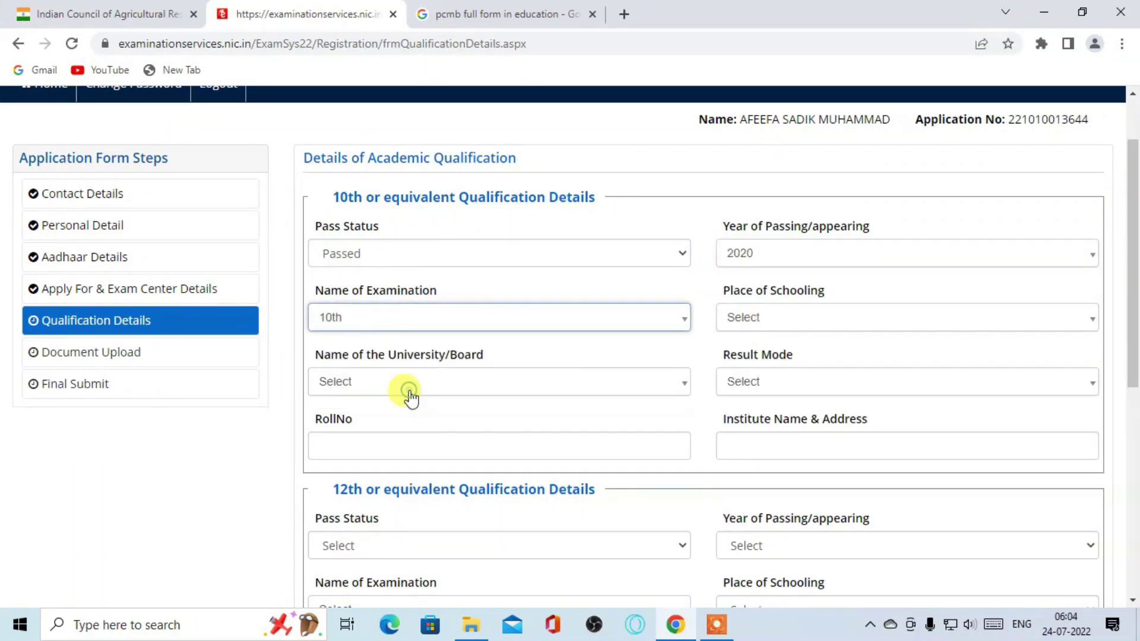
click(803, 323)
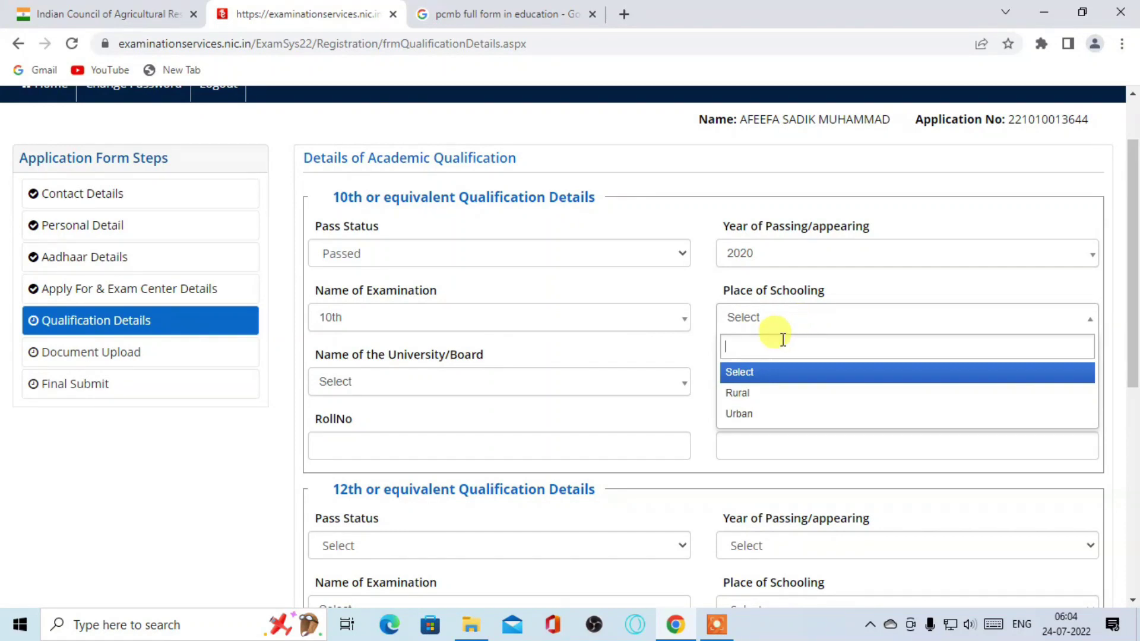
click(747, 415)
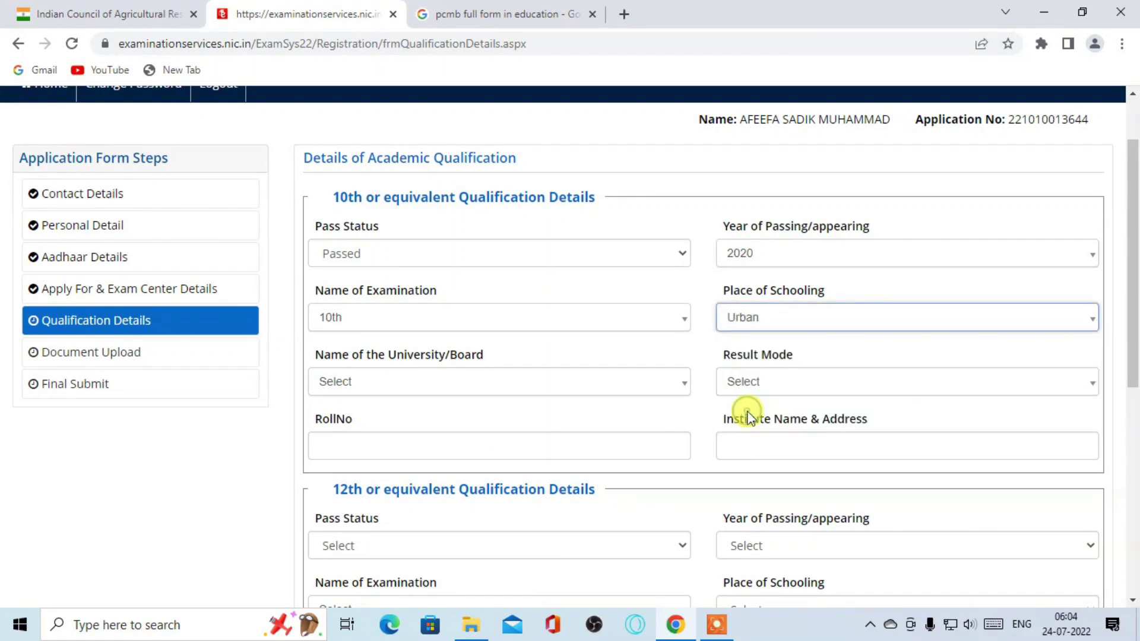
click(490, 382)
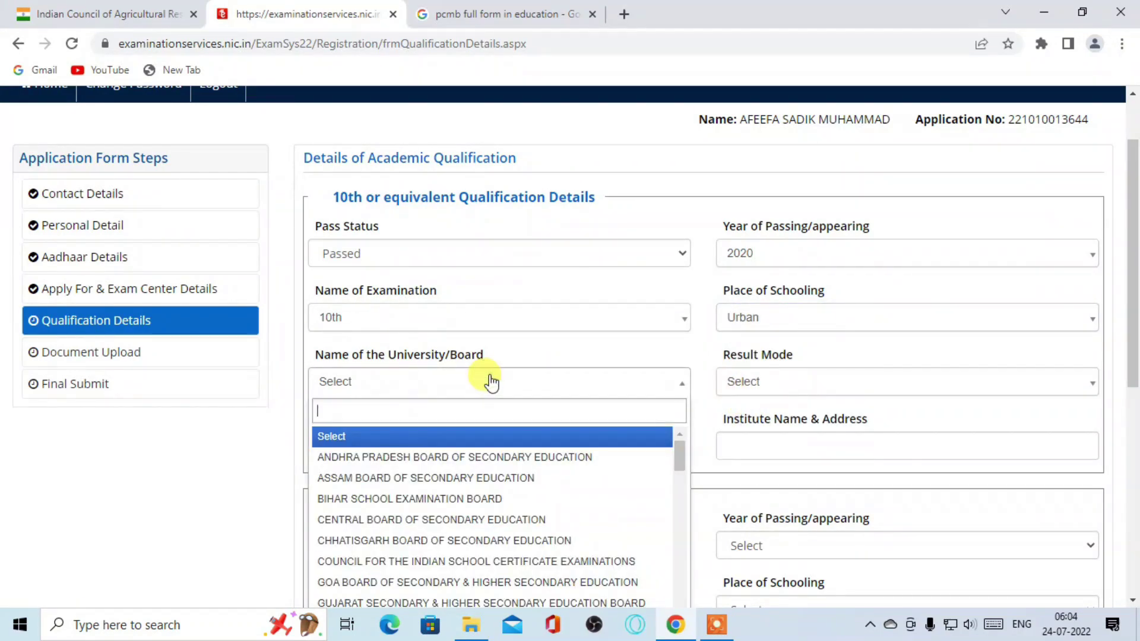
scroll(490, 517, down, 5)
click(451, 523)
click(765, 381)
Enter the 10th roll number and institute 'GHSSS Manacaud Trivandrum'.
click(345, 439)
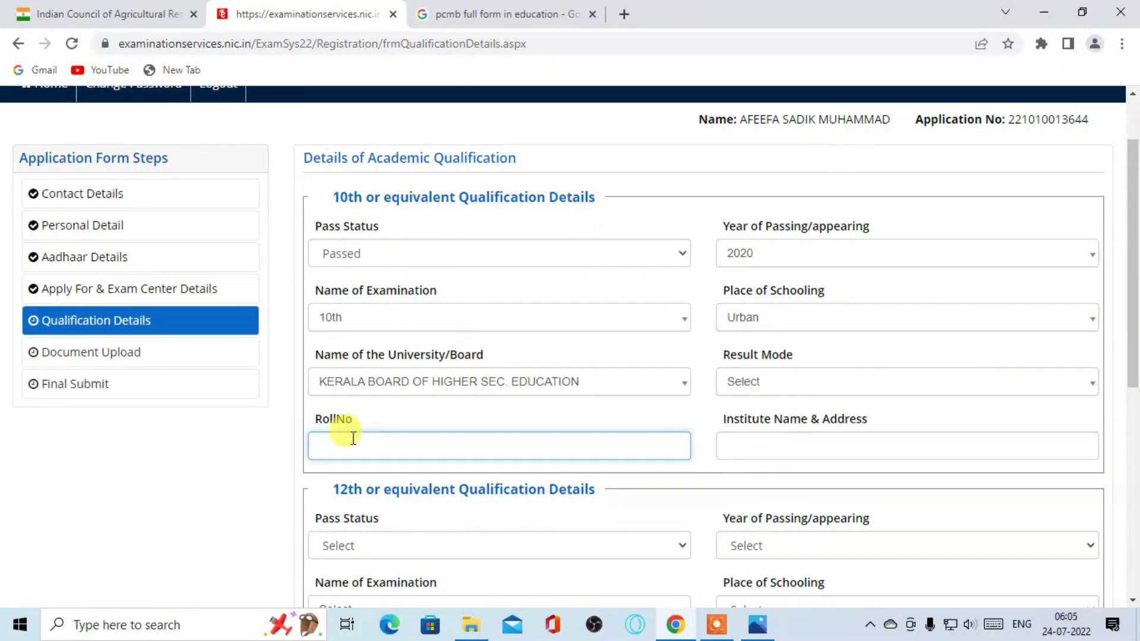
scroll(357, 448, down, 3)
click(757, 281)
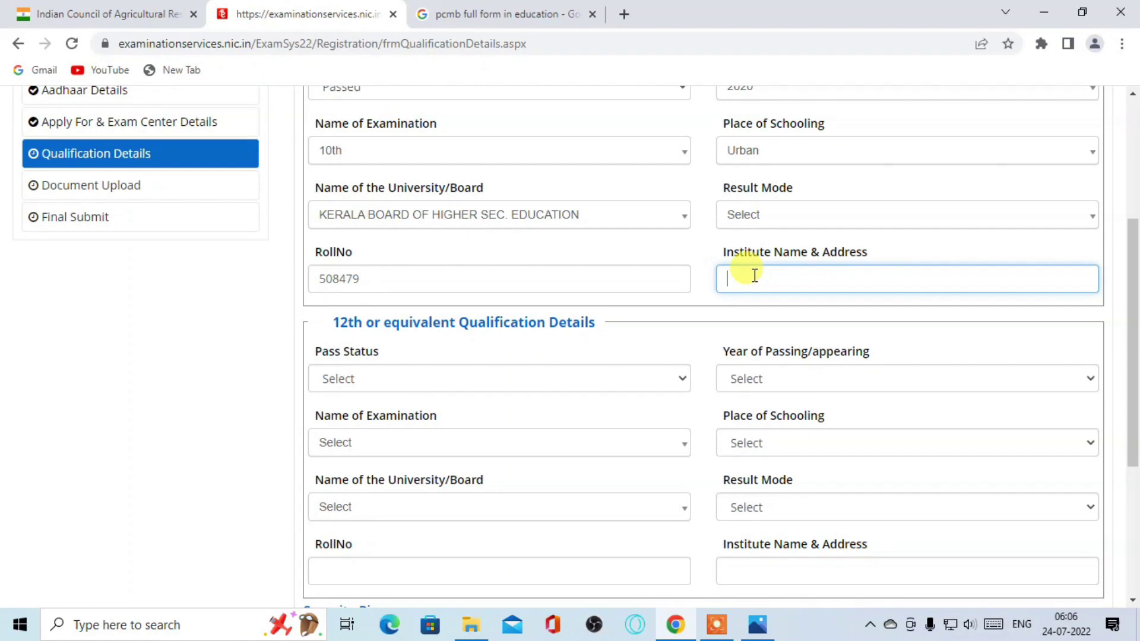
text(GHSSS Manacaud Trivandrum)
key(Tab)
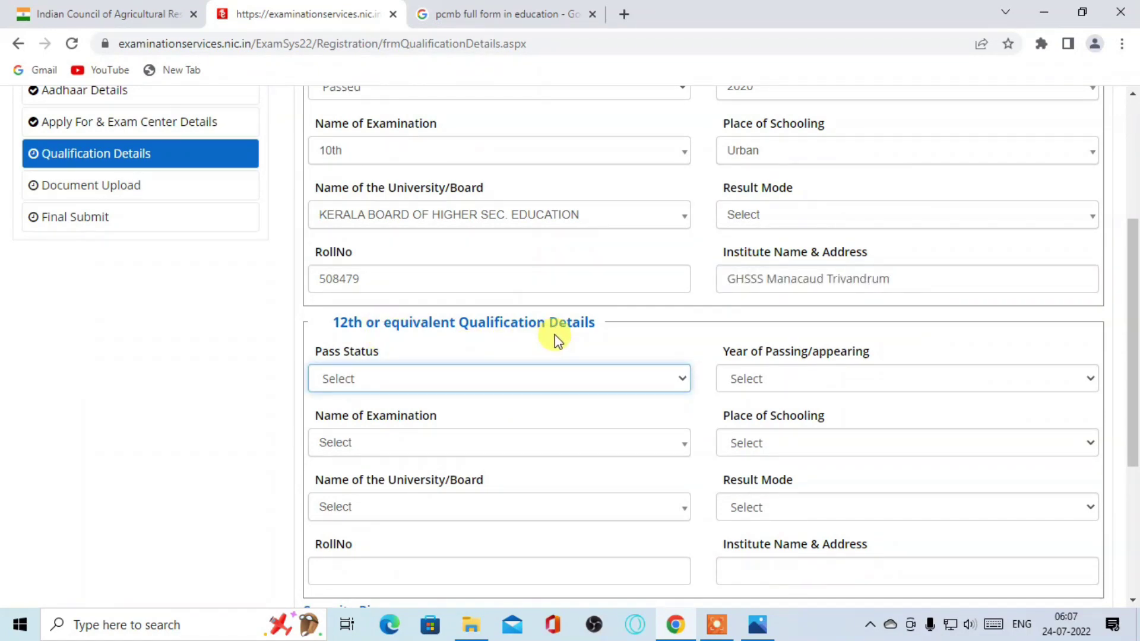
Set the 12th qualification to Passed, 2022, exam Class 12th, with Urban schooling.
click(585, 378)
click(610, 418)
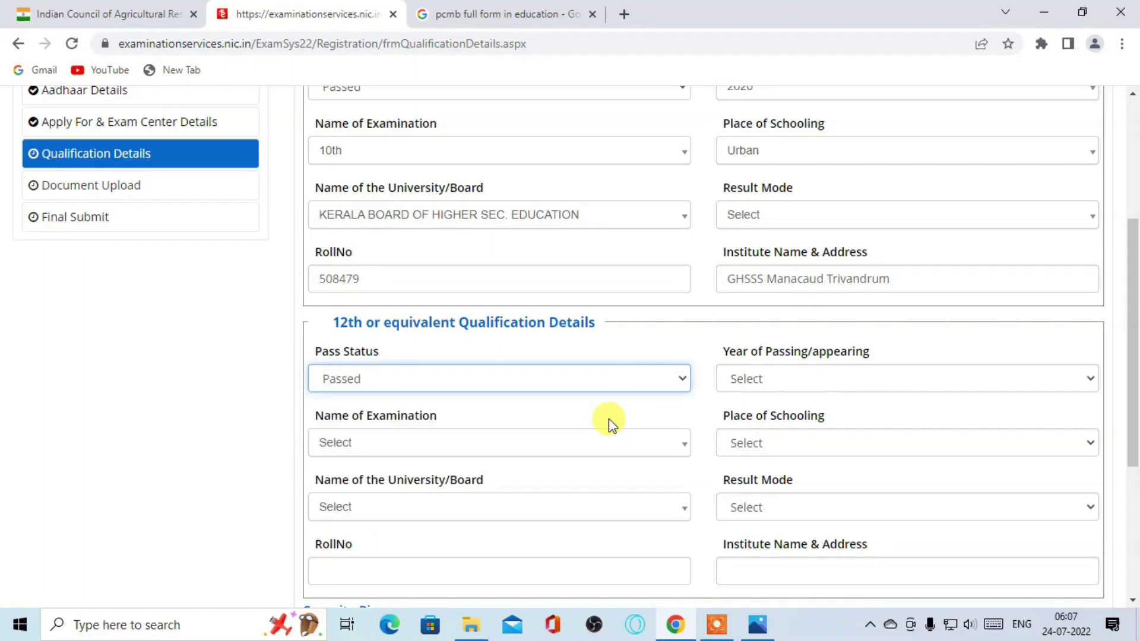
click(867, 380)
click(766, 454)
click(427, 444)
click(381, 519)
click(834, 450)
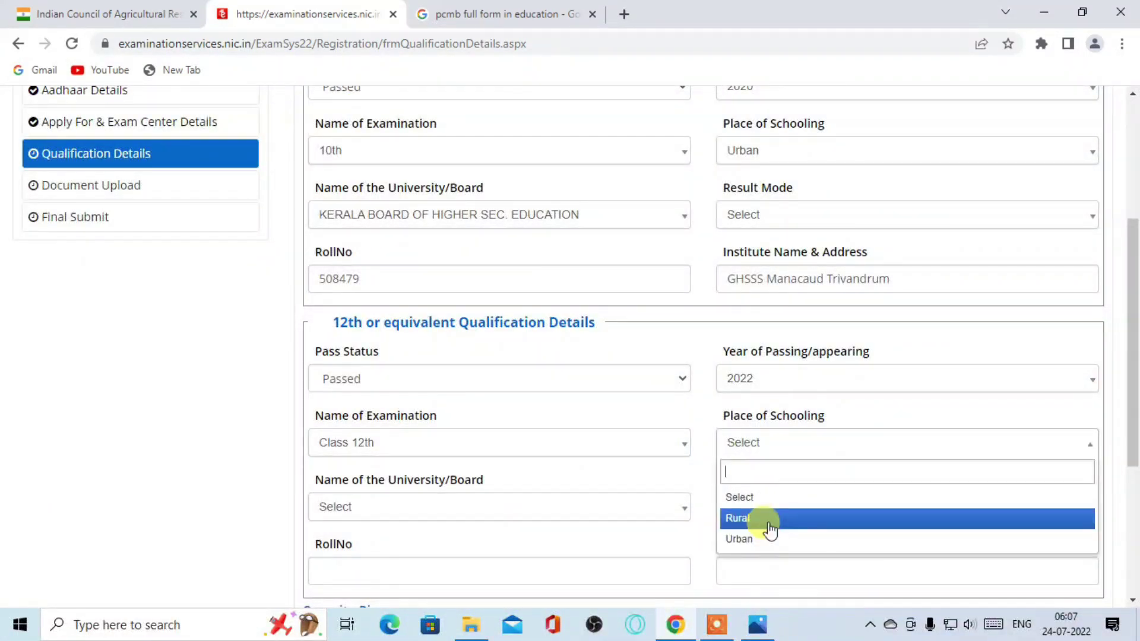
click(758, 540)
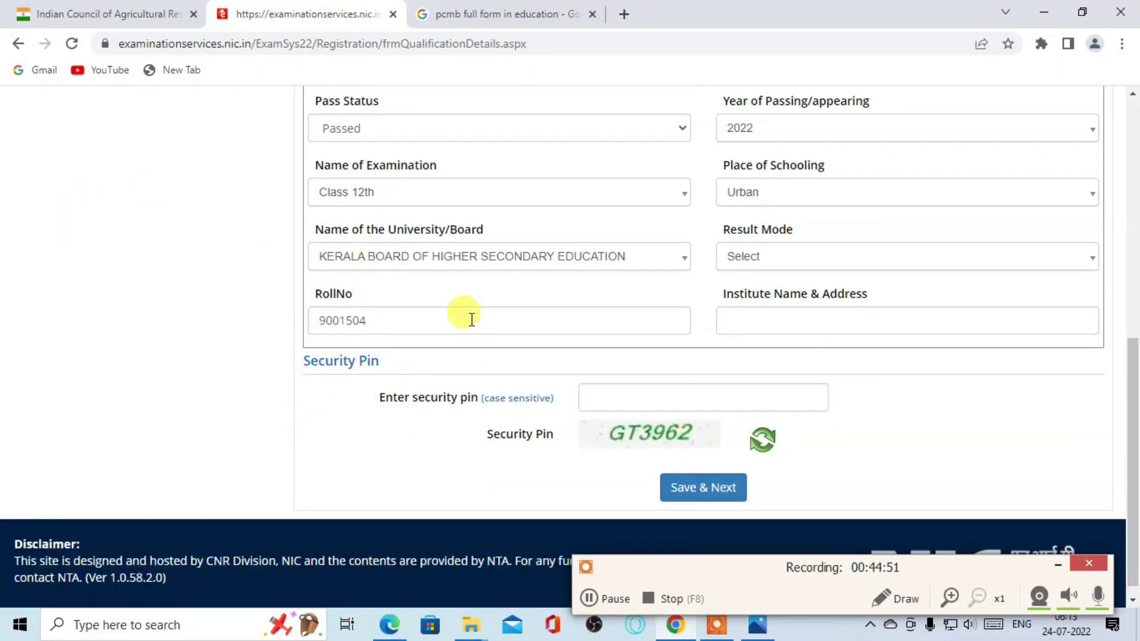
Enter the 12th institute 'GHSS manacaud, Trivandrum' and the security pin, then save the section.
click(763, 320)
text(GHSS manacaud, Trivandrum)
click(616, 398)
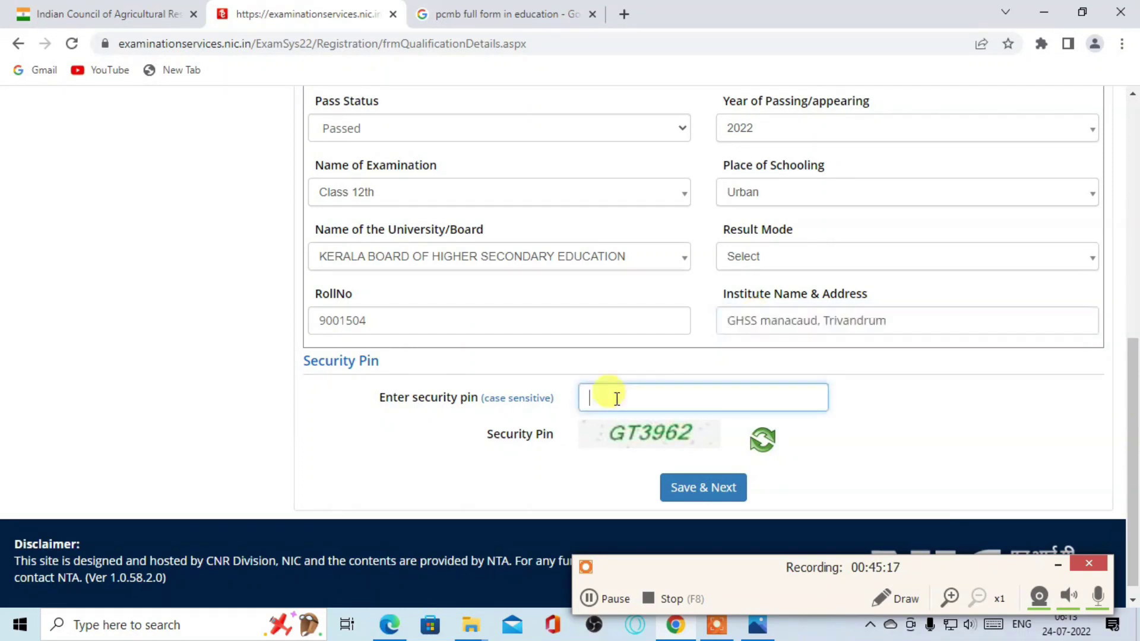
text(TG3962)
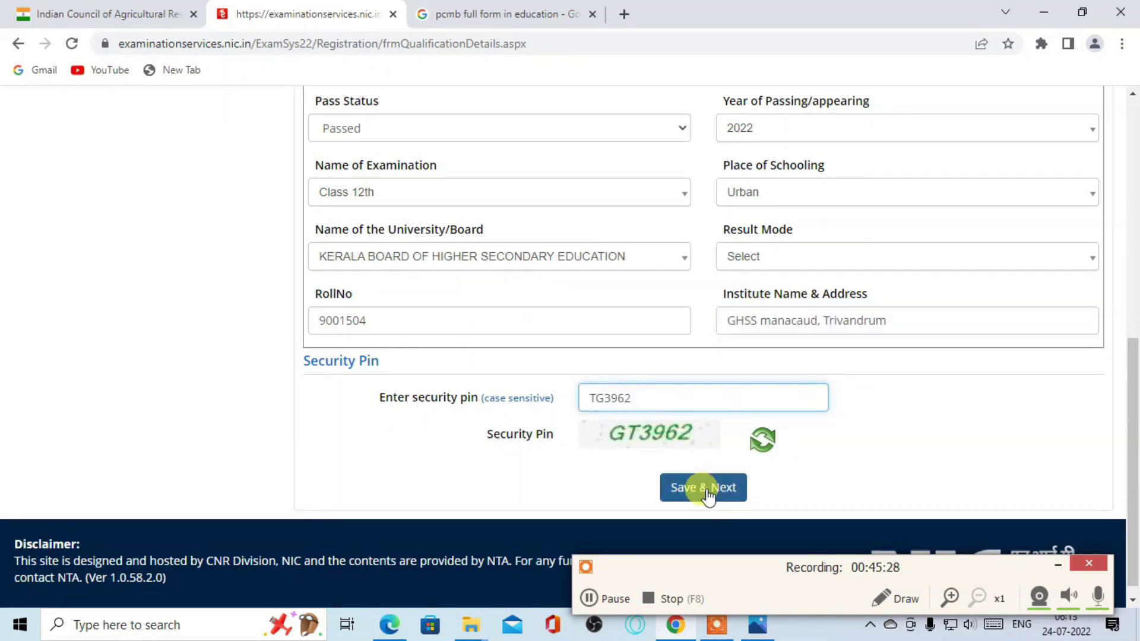
click(706, 492)
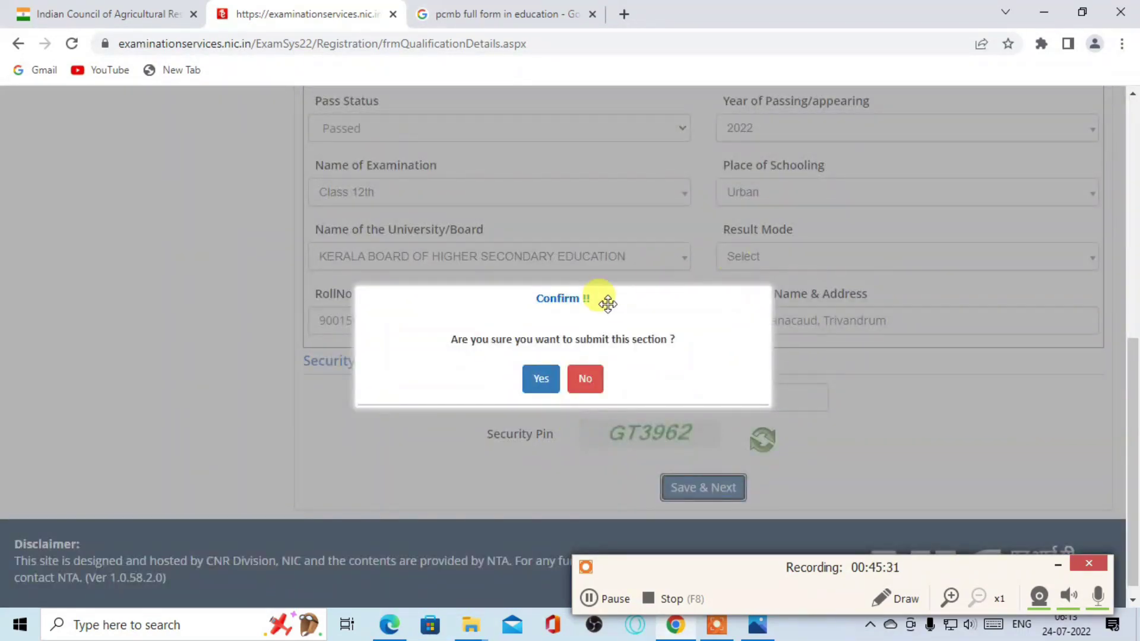
Set the 12th result mode to Percentage with 1147 out of 1200 marks.
click(549, 382)
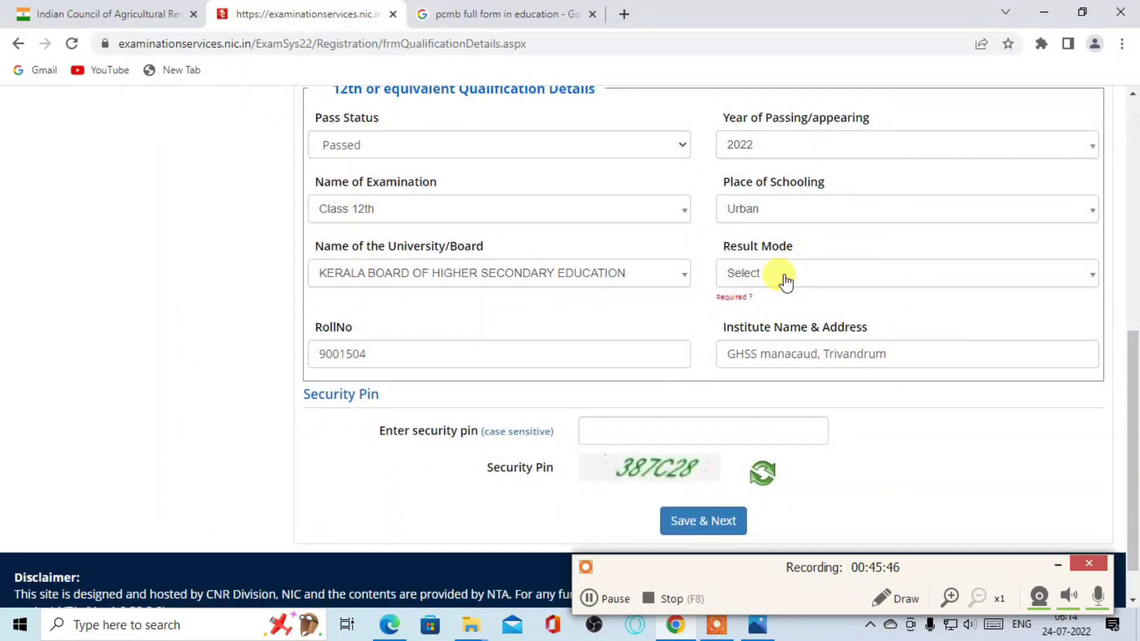
click(898, 275)
click(743, 349)
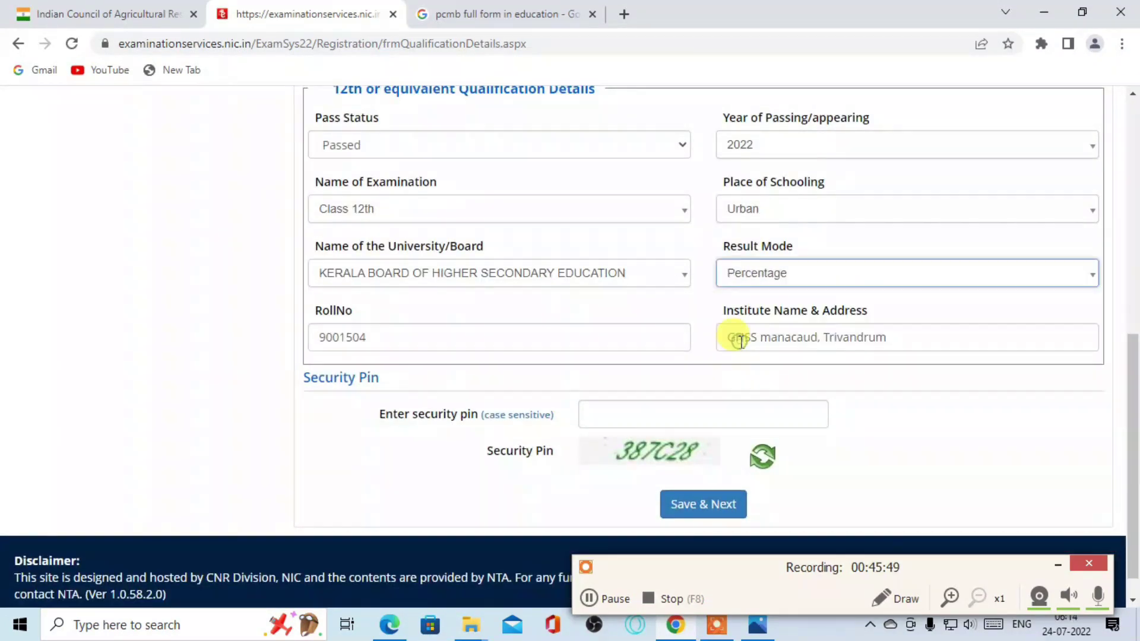
click(437, 321)
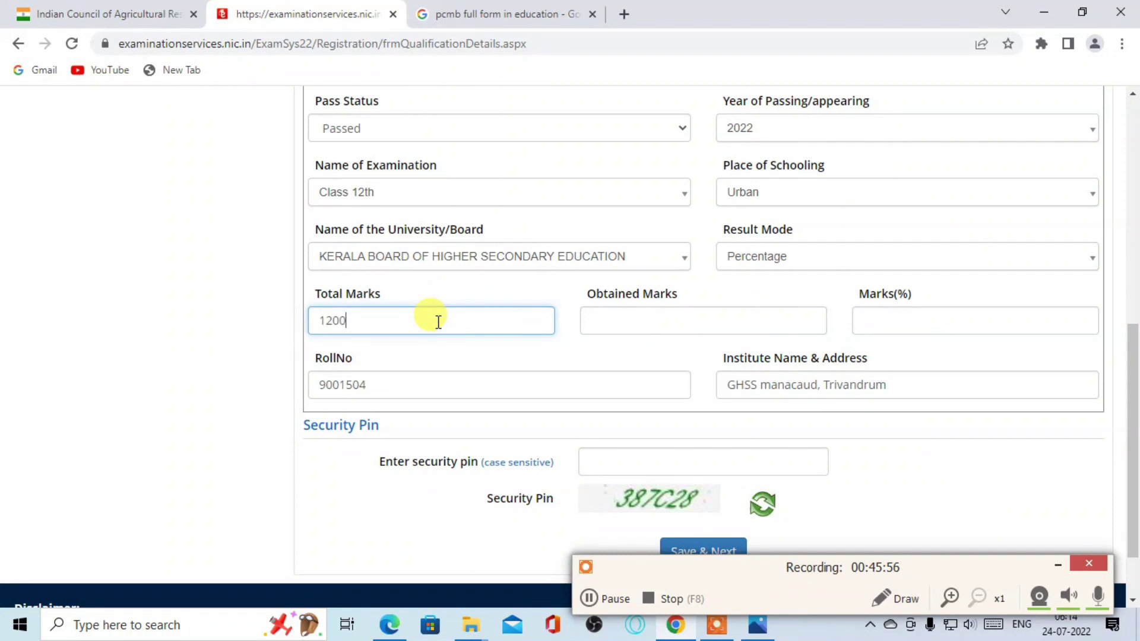
key(Tab)
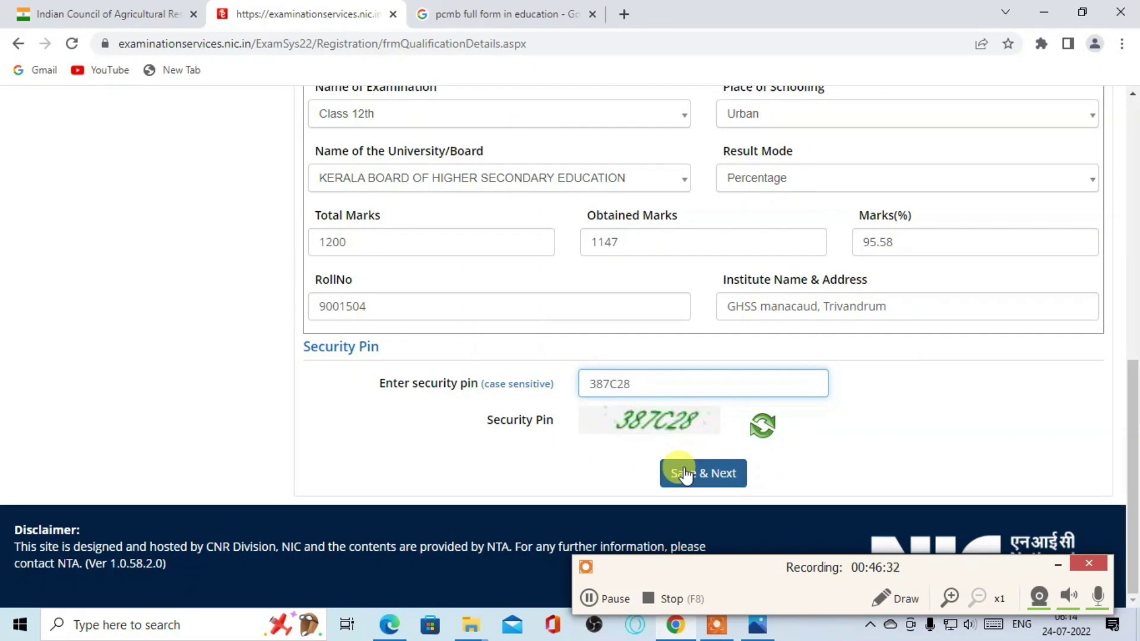
click(685, 475)
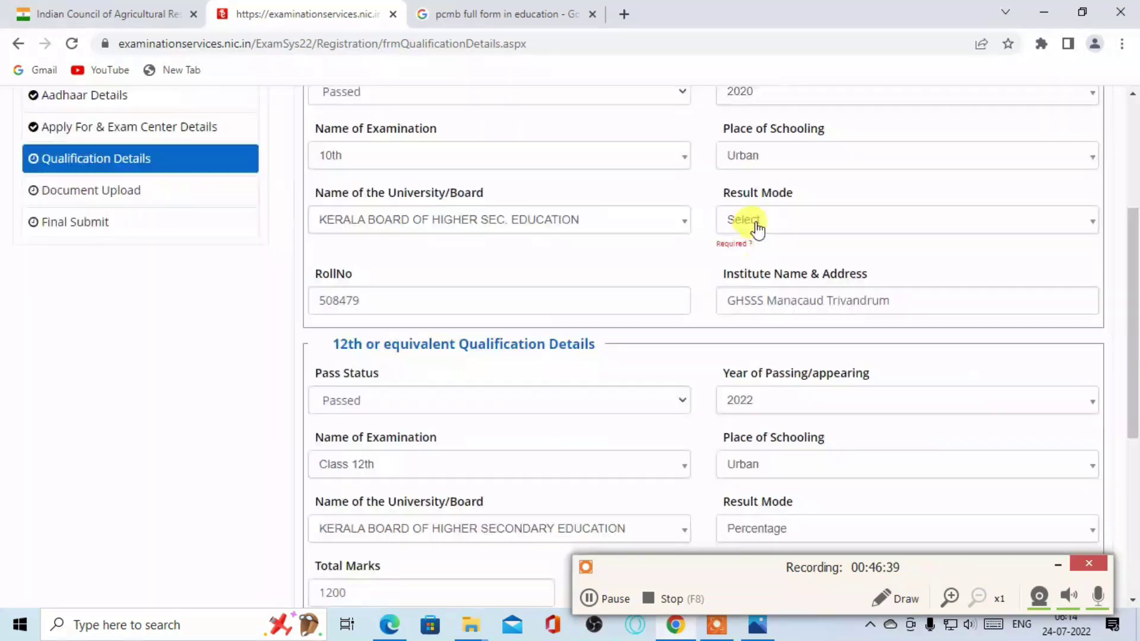
Set the 10th result mode to Percentage with 596 of 600 marks, enter the new pin, and save.
click(826, 223)
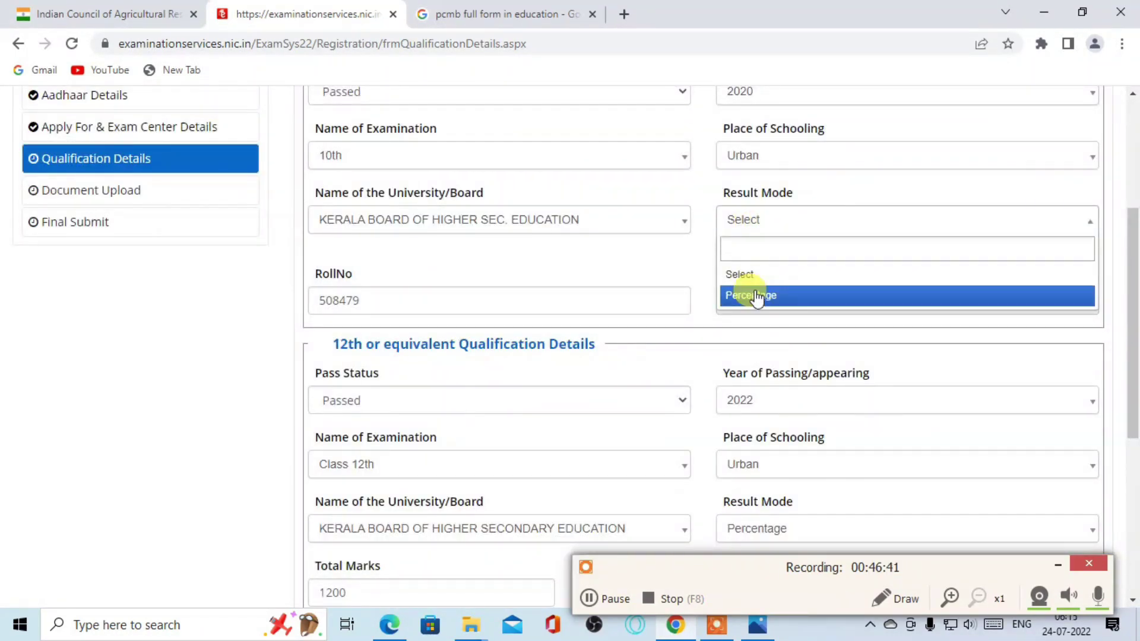
click(754, 295)
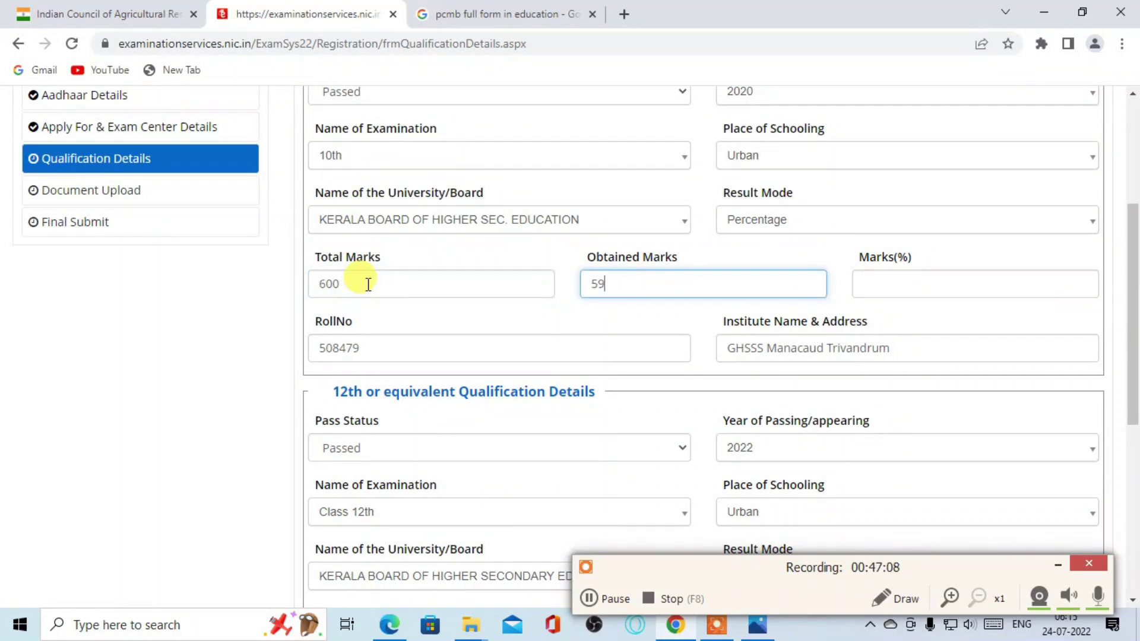
text(6)
click(522, 301)
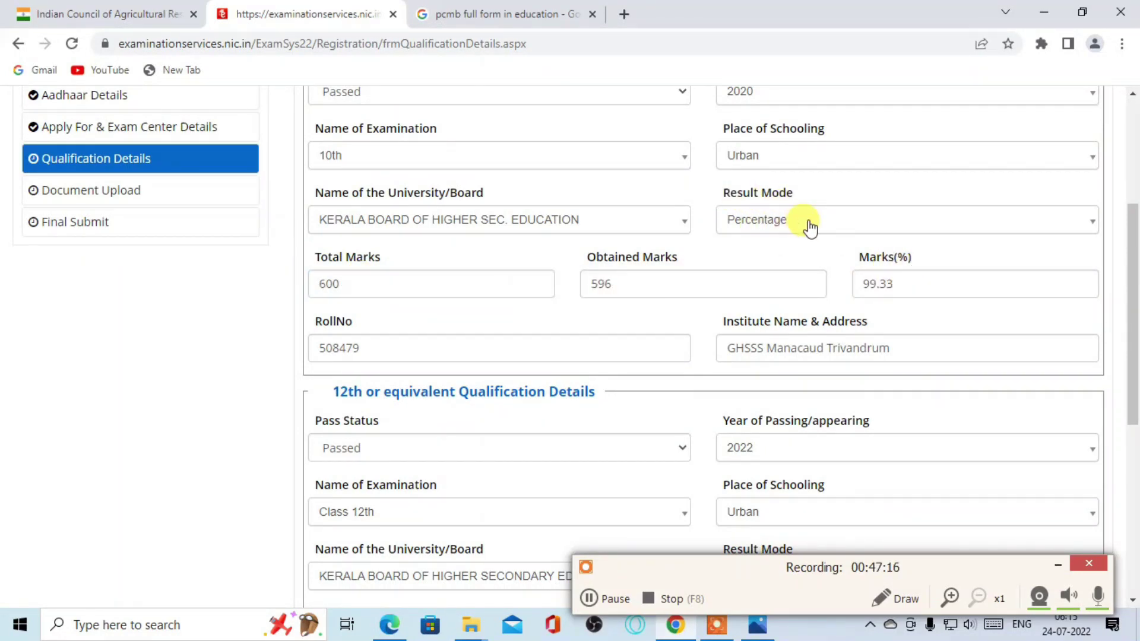
scroll(522, 293, down, 2)
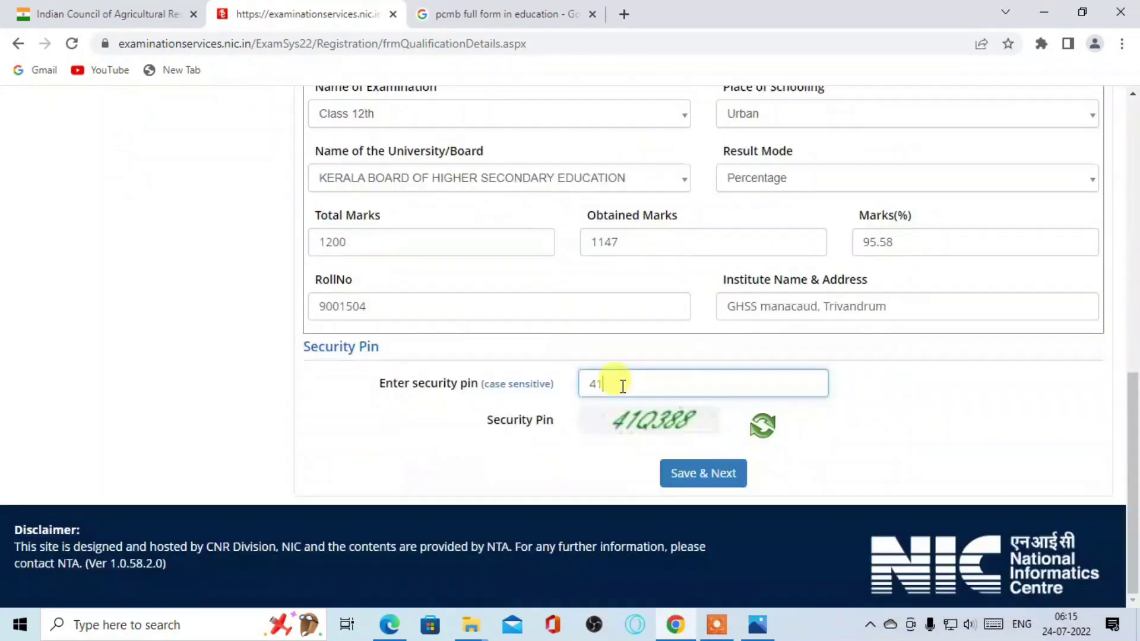
text(Q388)
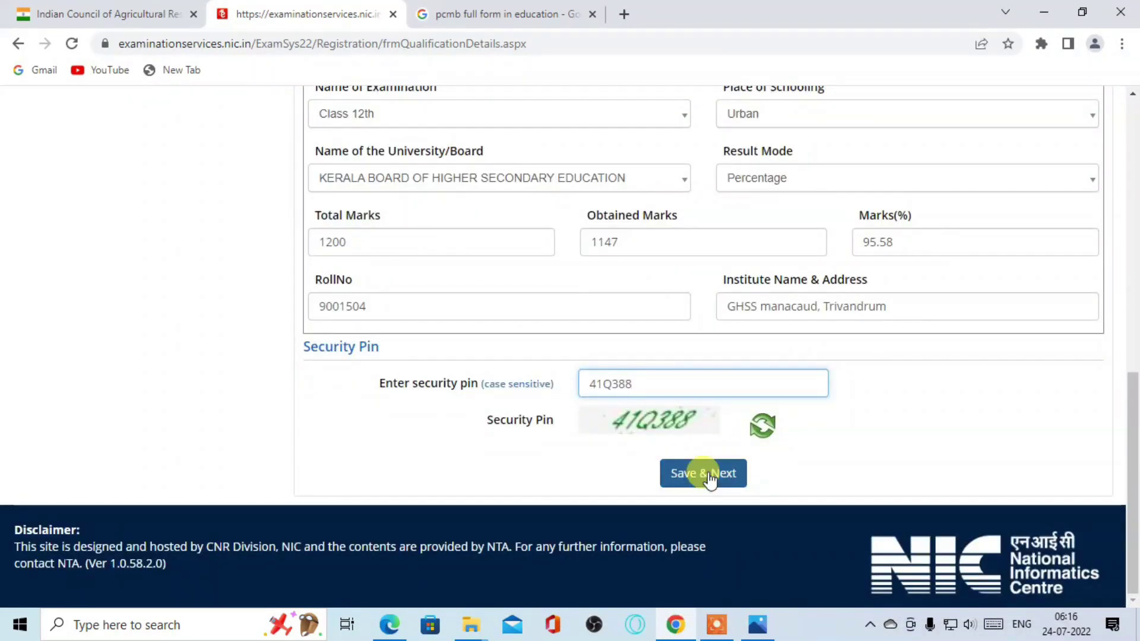
click(707, 474)
click(526, 382)
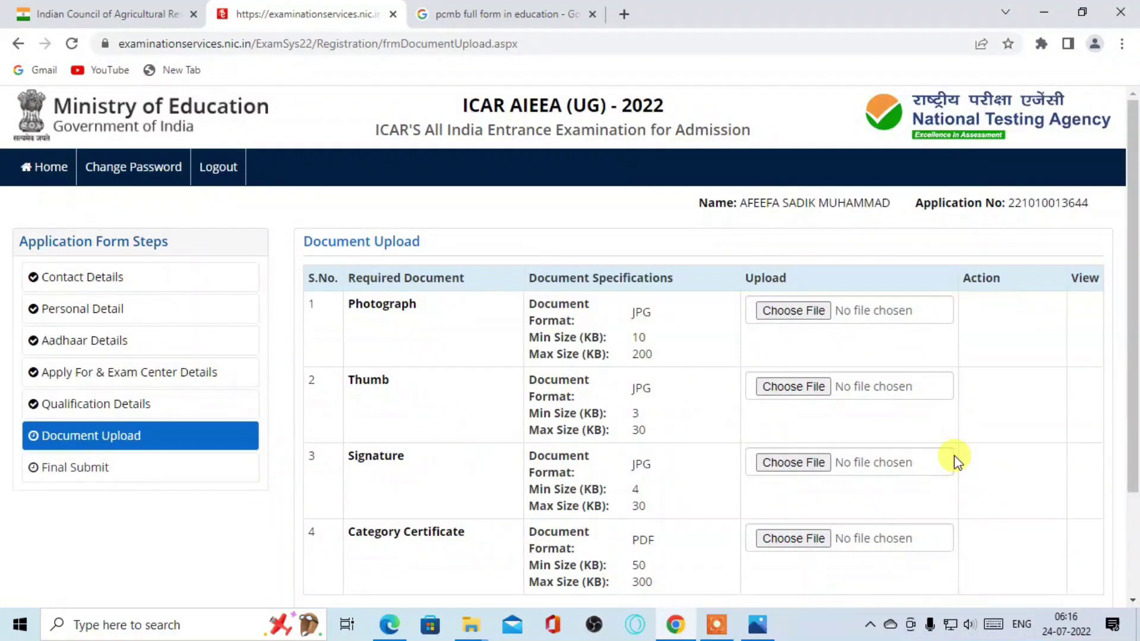
Select the Keam.jpg image and upload it as the Thumb document.
scroll(737, 460, down, 2)
scroll(753, 473, down, 1)
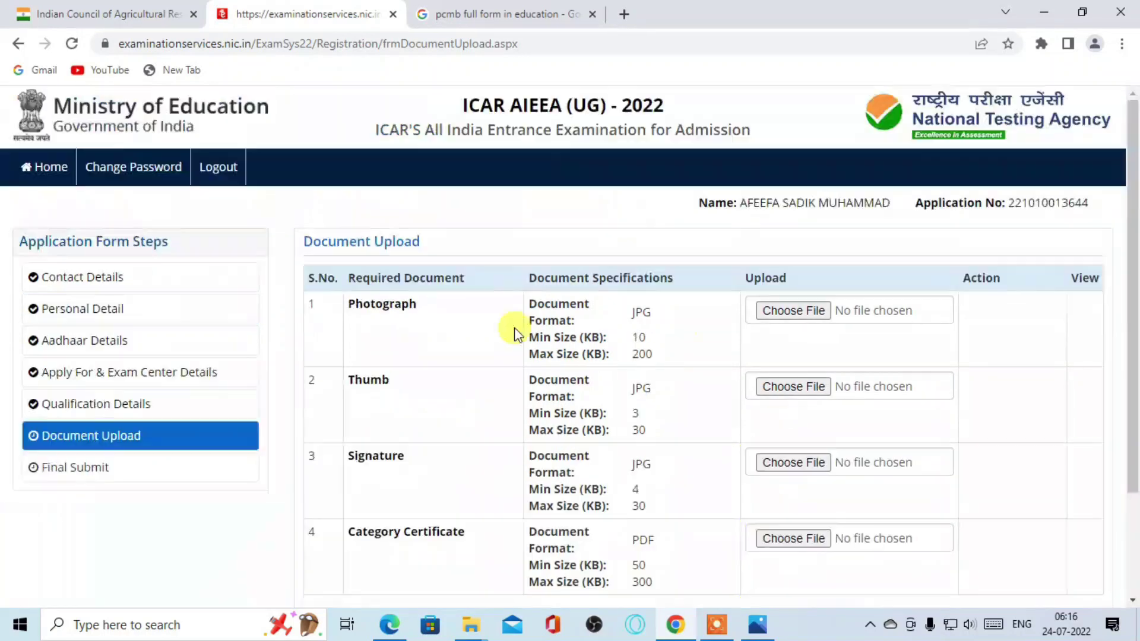
scroll(753, 473, up, 3)
click(781, 301)
double_click(541, 234)
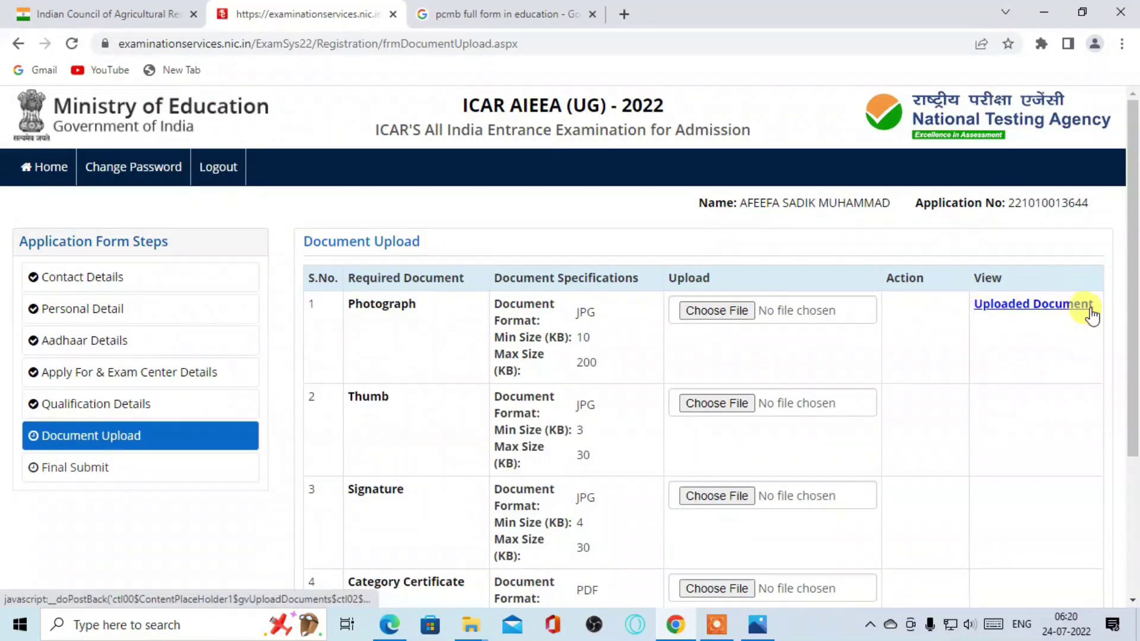
click(707, 403)
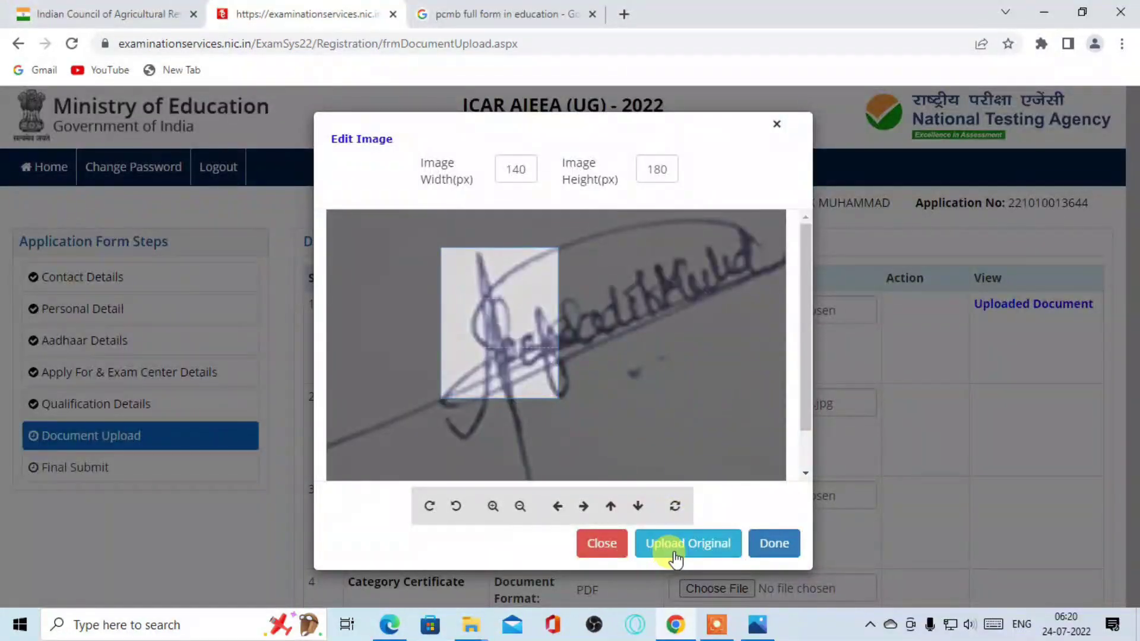
click(670, 542)
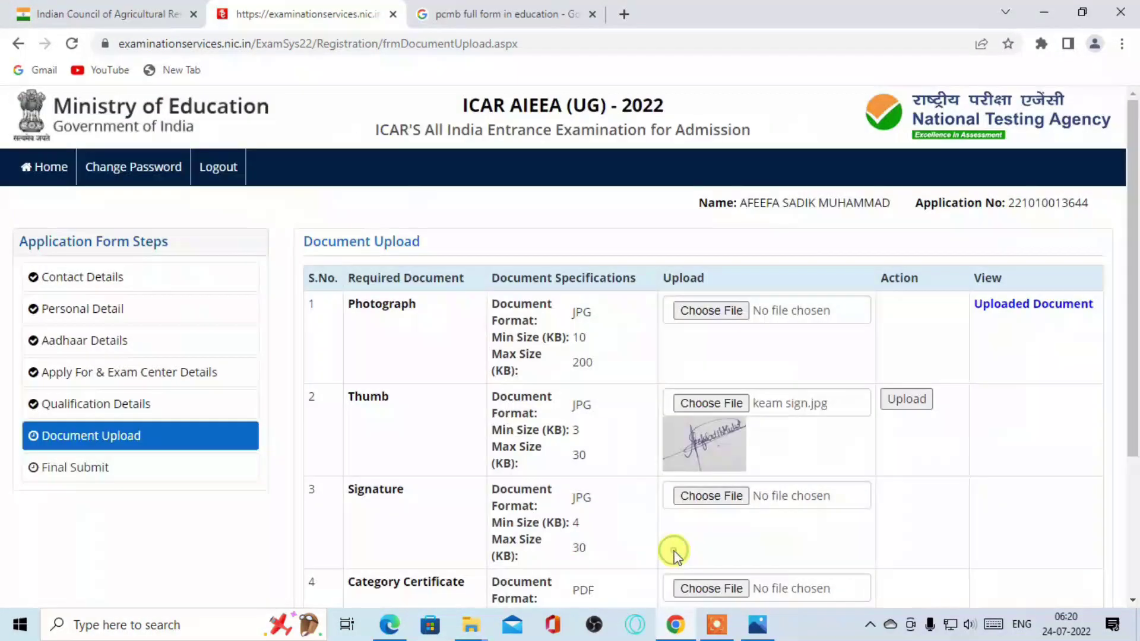
click(906, 400)
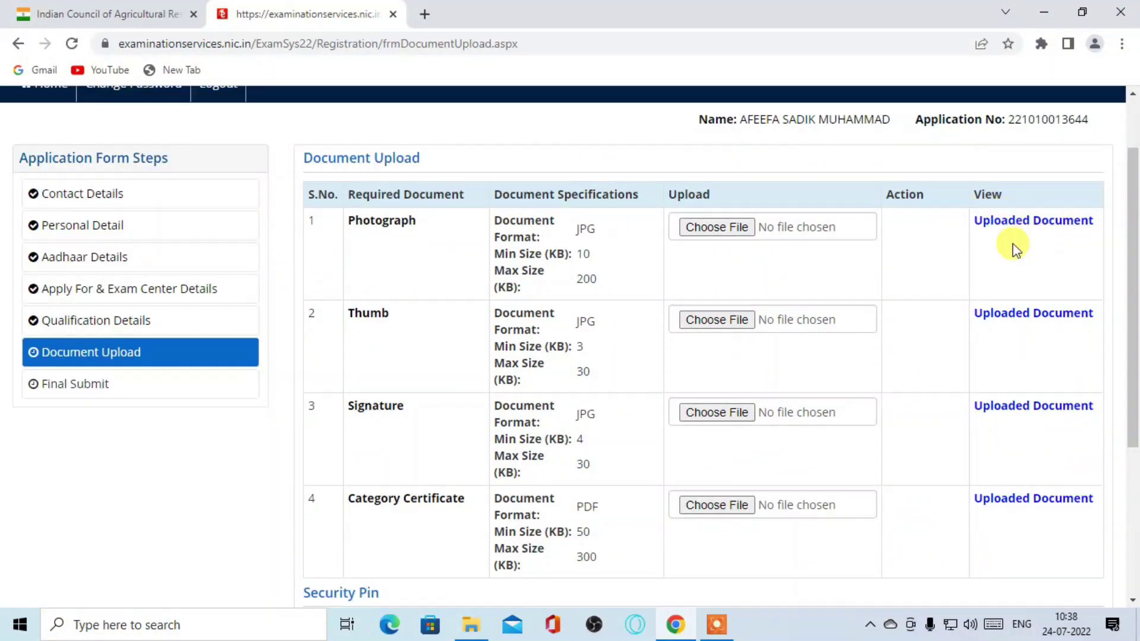
Check the uploaded category certificate preview, then enter the security pin and save the documents.
scroll(1009, 267, down, 2)
scroll(1006, 340, down, 2)
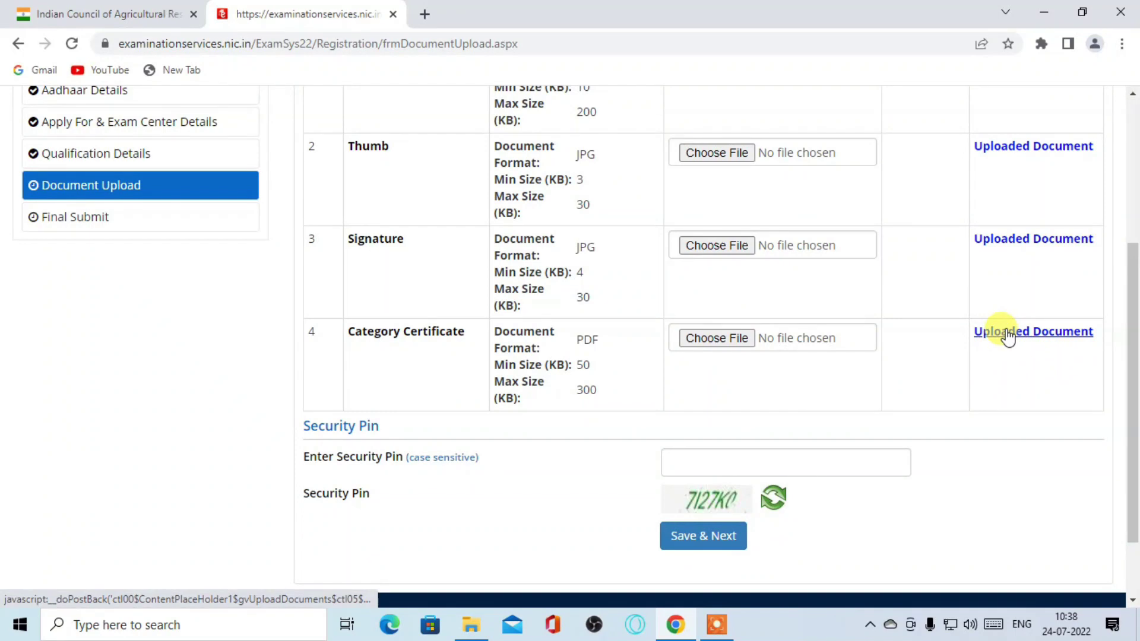
click(1008, 332)
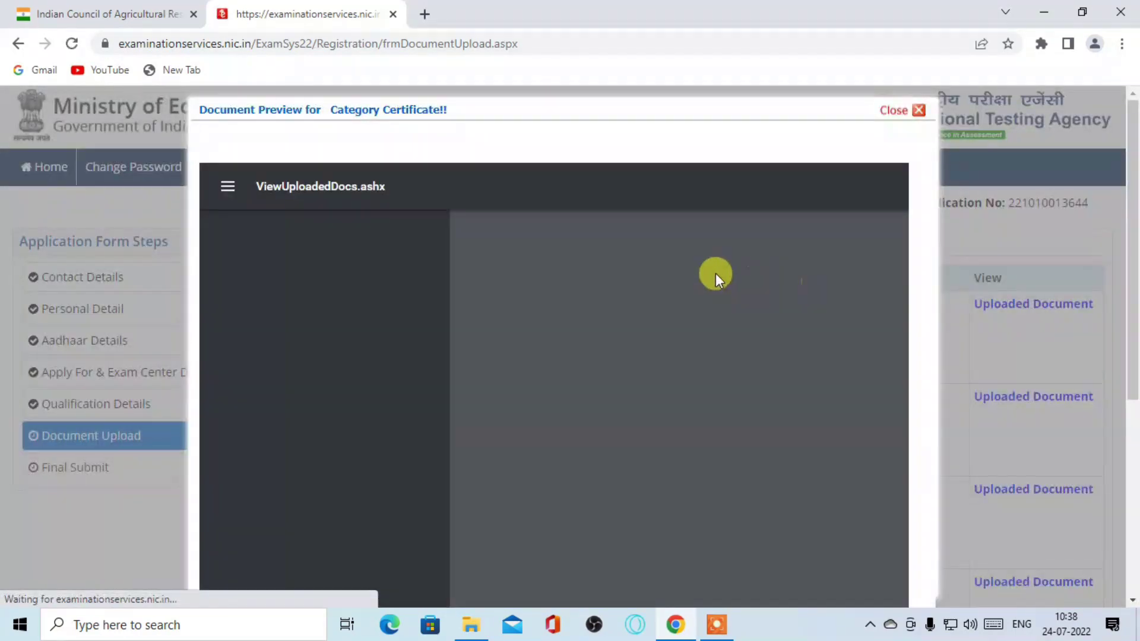
scroll(707, 279, down, 3)
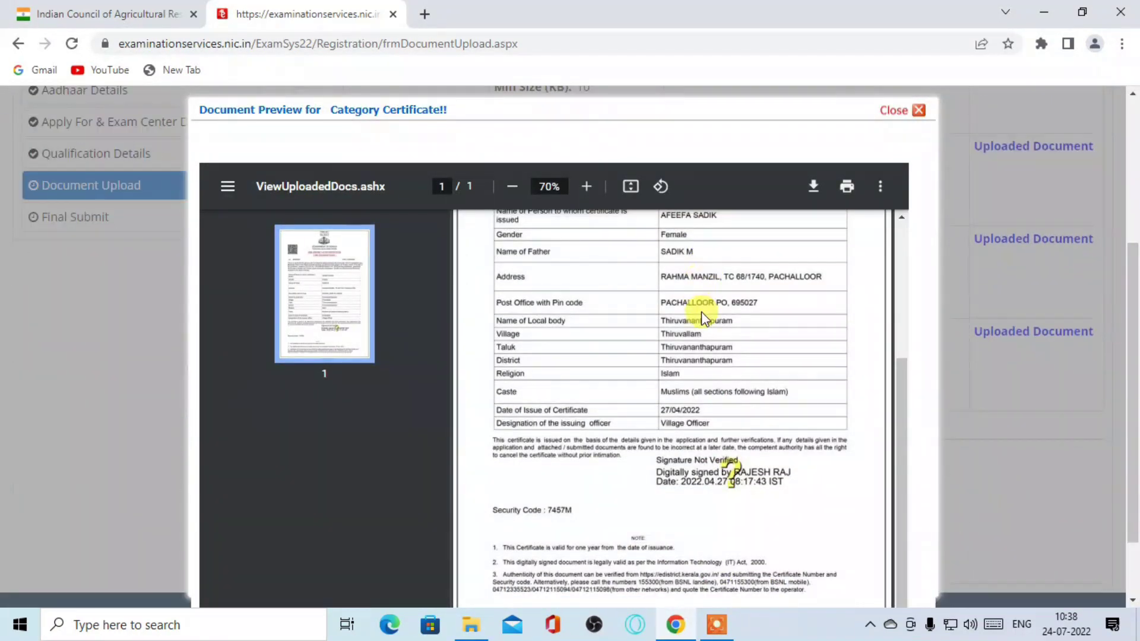
click(899, 111)
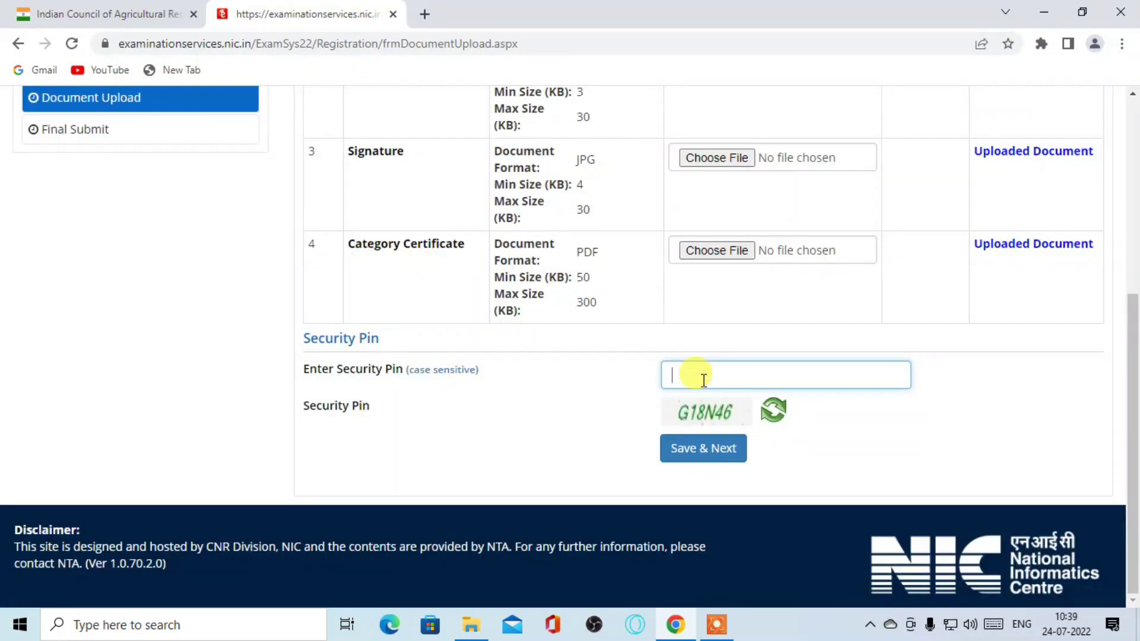
text(G18N46)
click(702, 454)
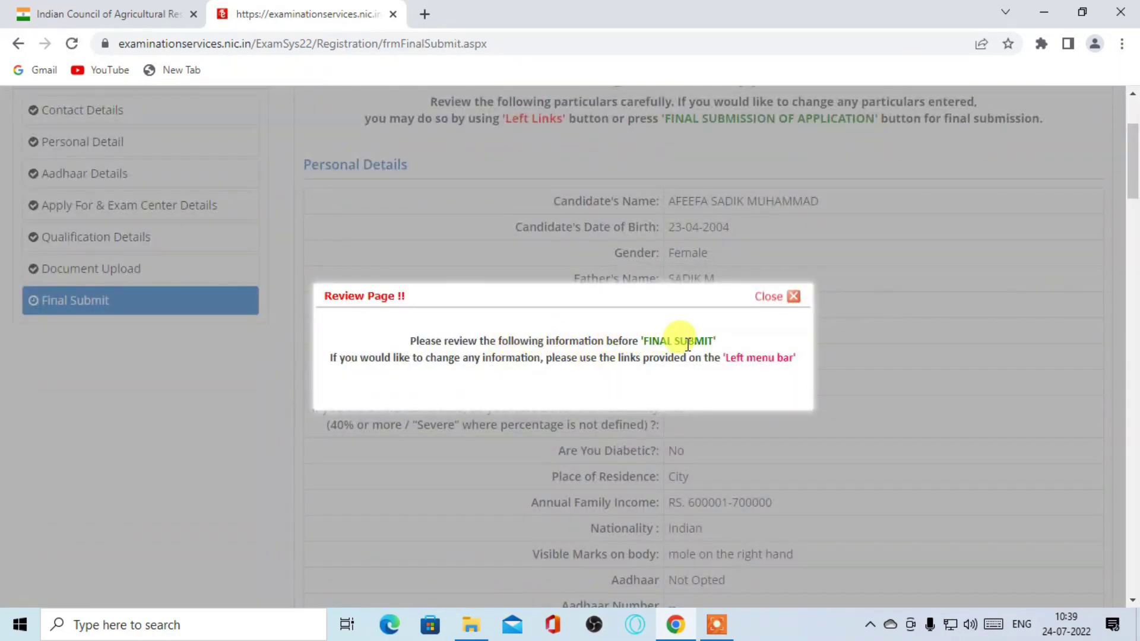
Dismiss the review reminder and scroll through the application summary.
click(767, 297)
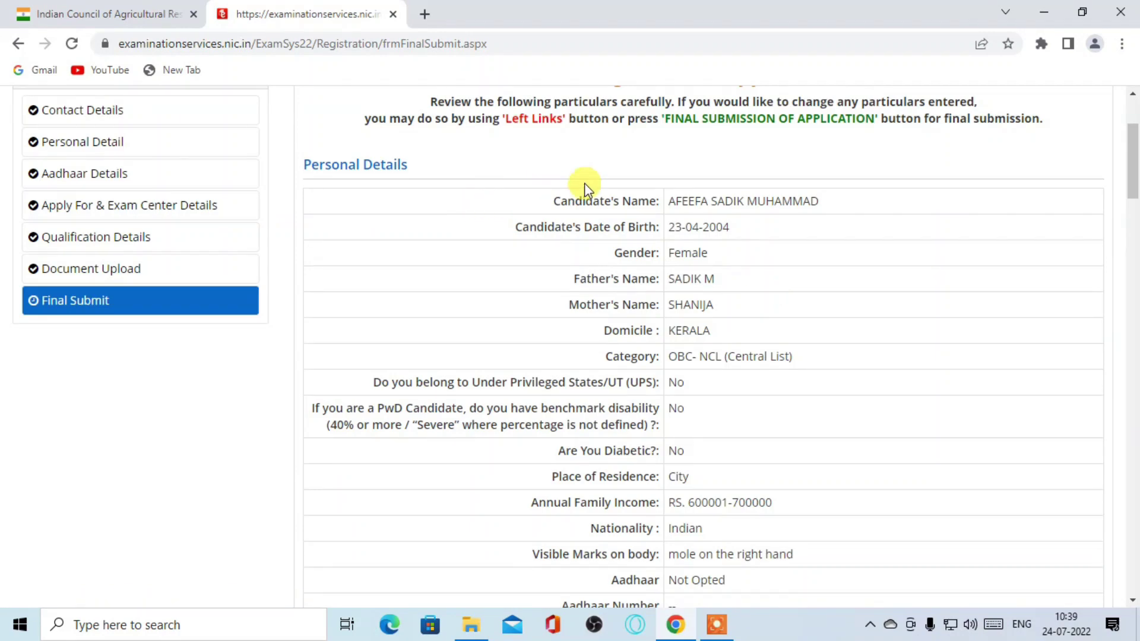
scroll(770, 183, down, 10)
scroll(754, 270, down, 10)
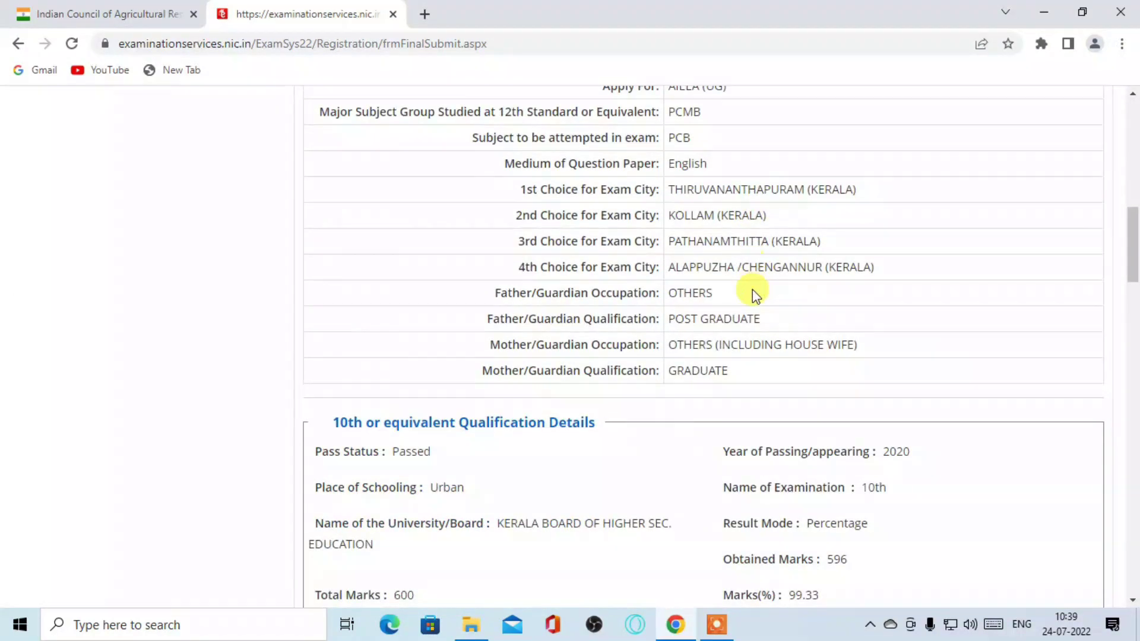
scroll(751, 340, down, 10)
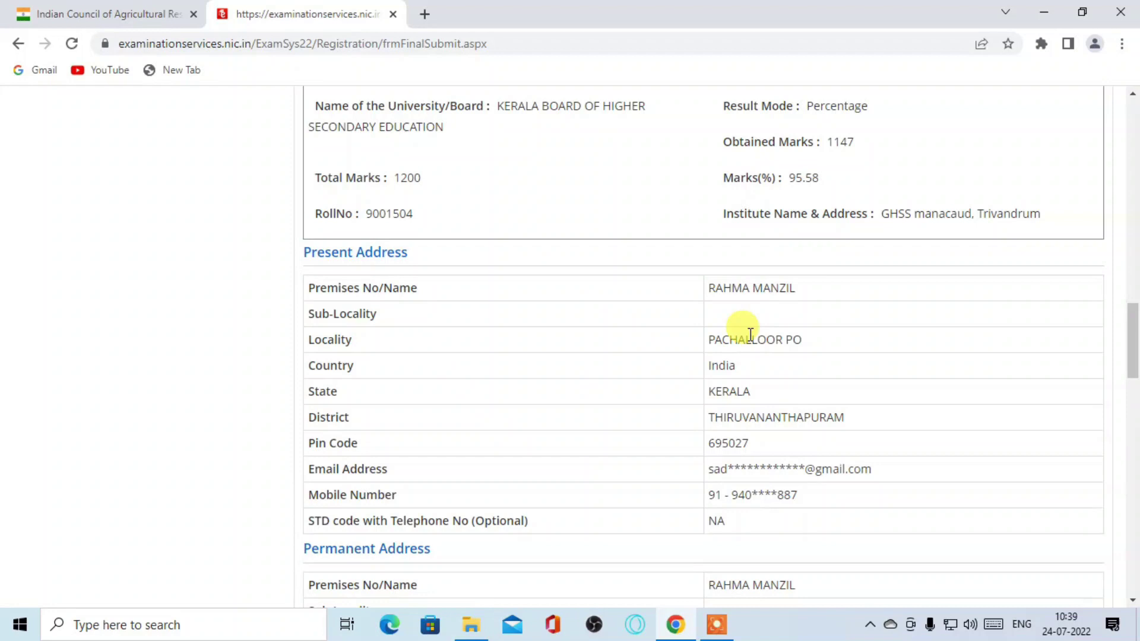
scroll(757, 264, down, 10)
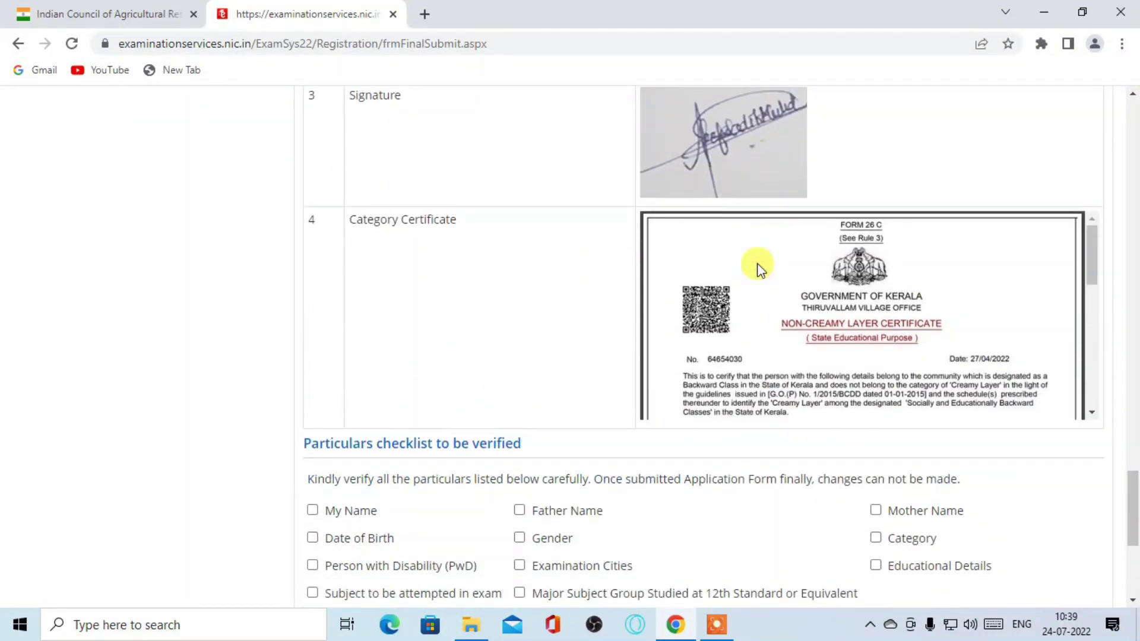
scroll(757, 273, down, 4)
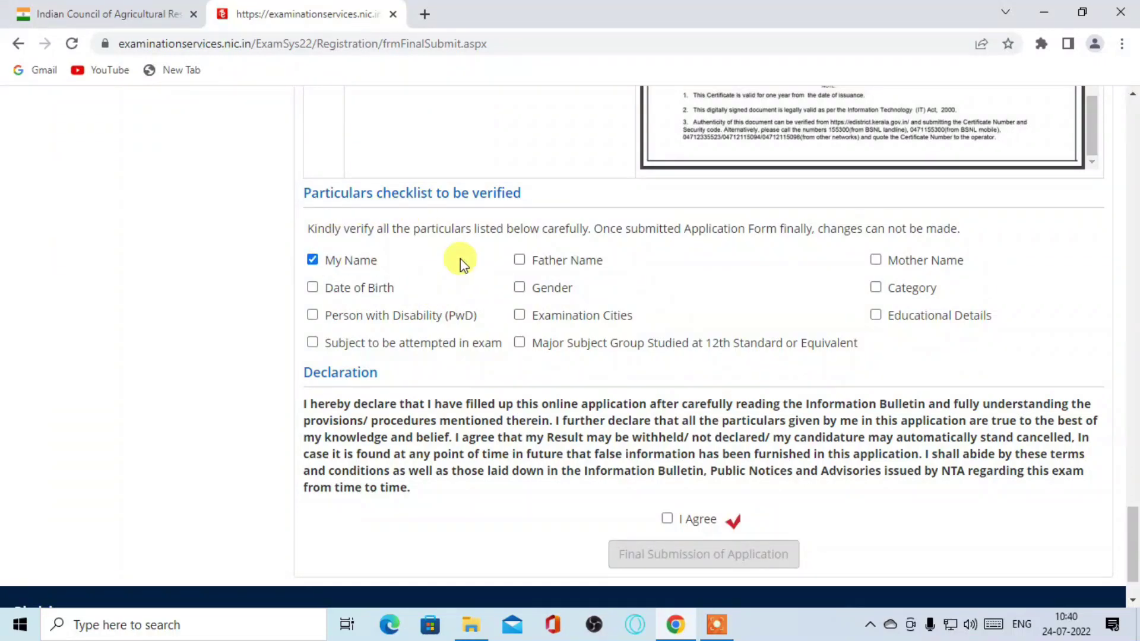
Tick Mother Name, Educational Details, Gender, Date of Birth and the I Agree declaration.
click(876, 261)
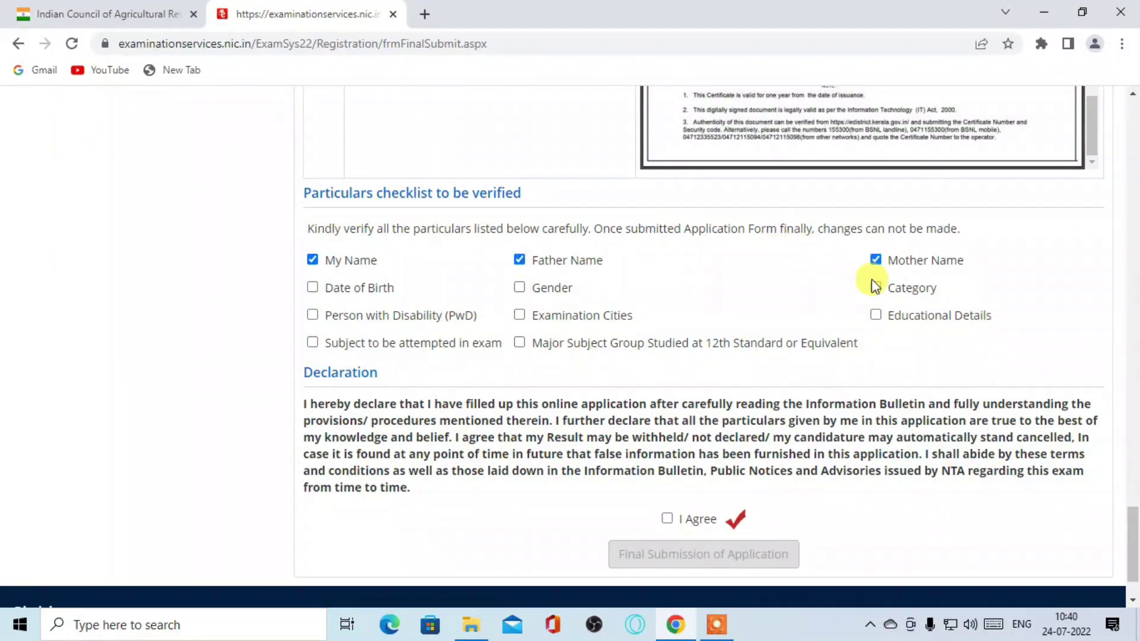
click(875, 316)
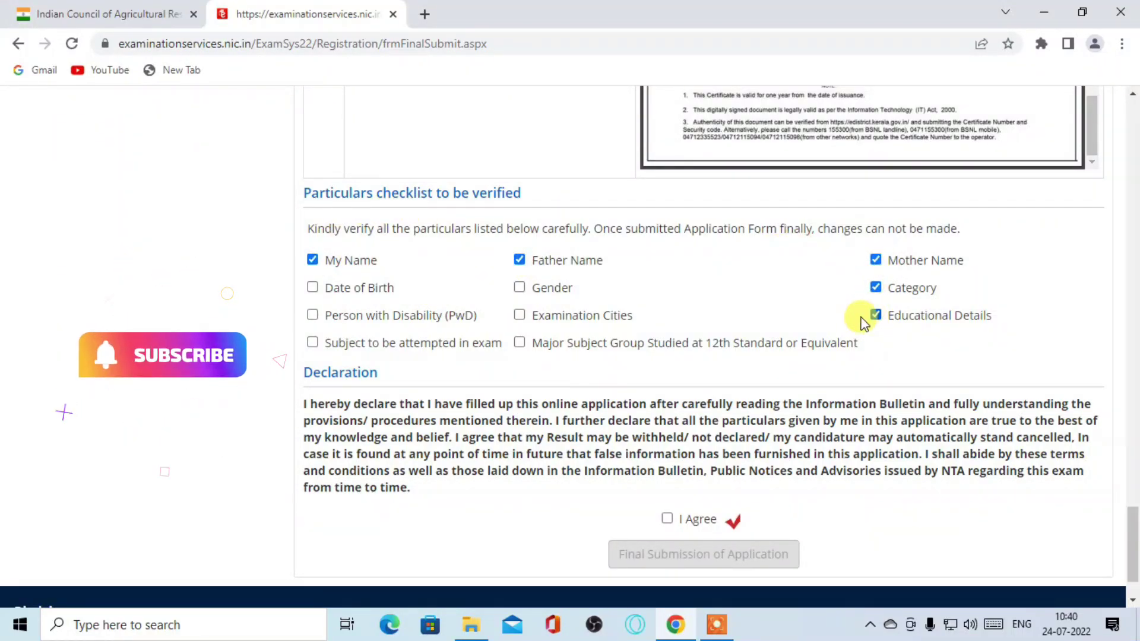
click(519, 287)
click(324, 289)
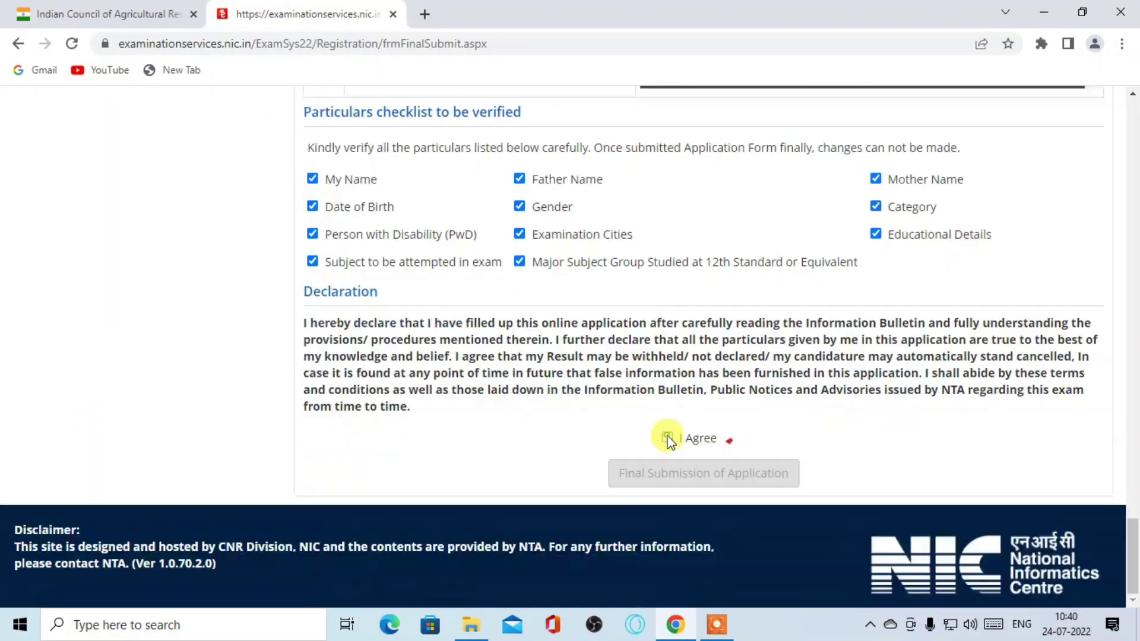
click(667, 438)
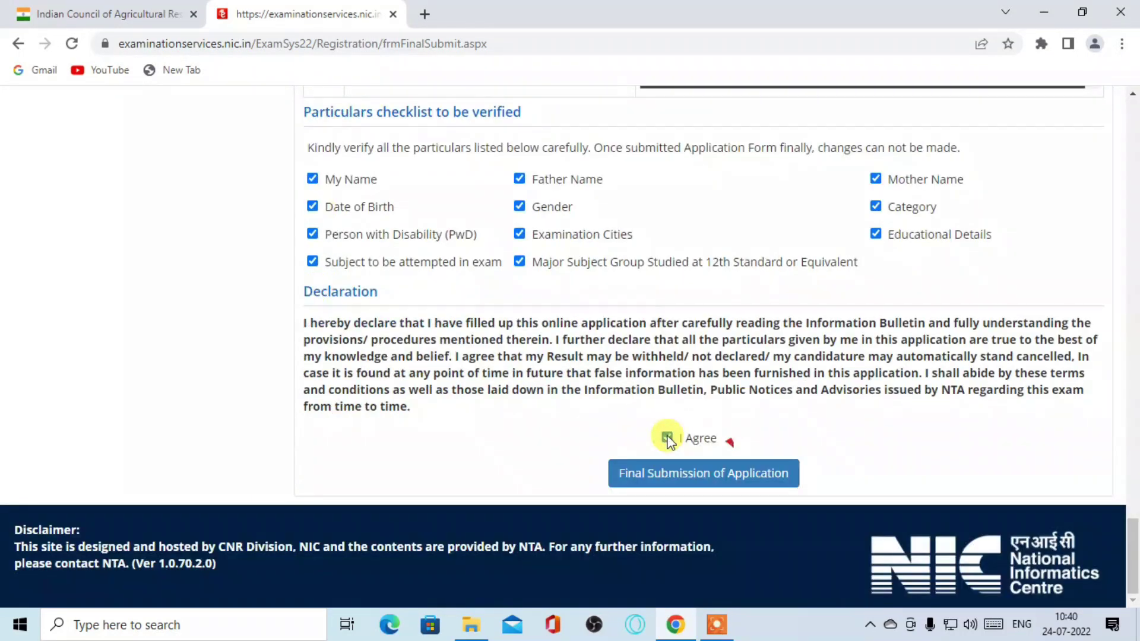
click(666, 474)
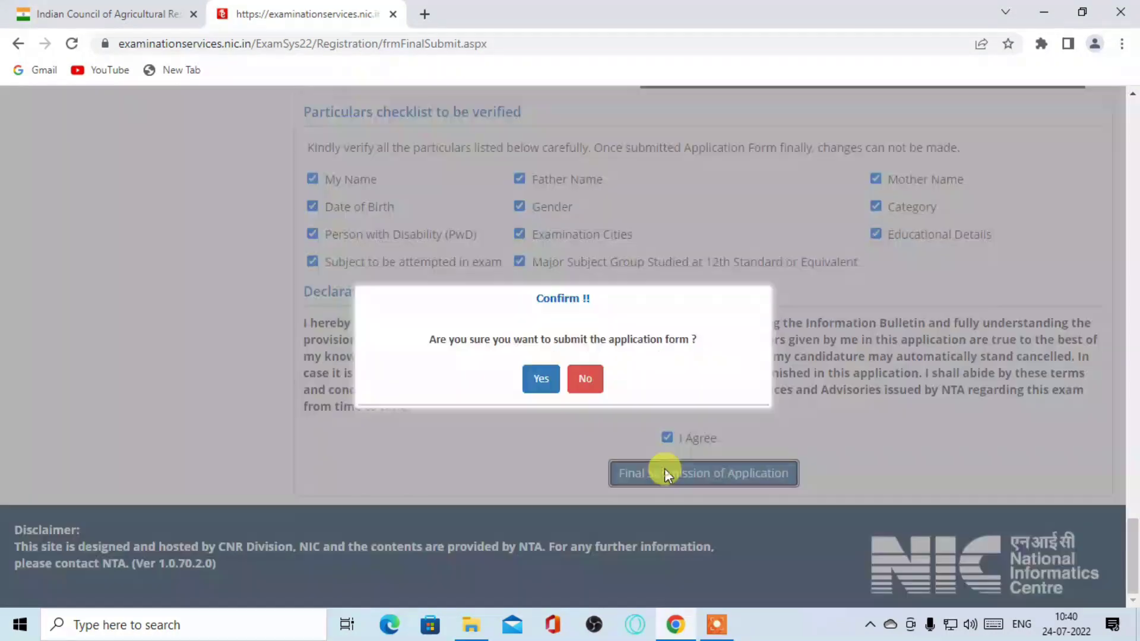
Confirm the final submission and request an email OTP using the security pin.
click(540, 383)
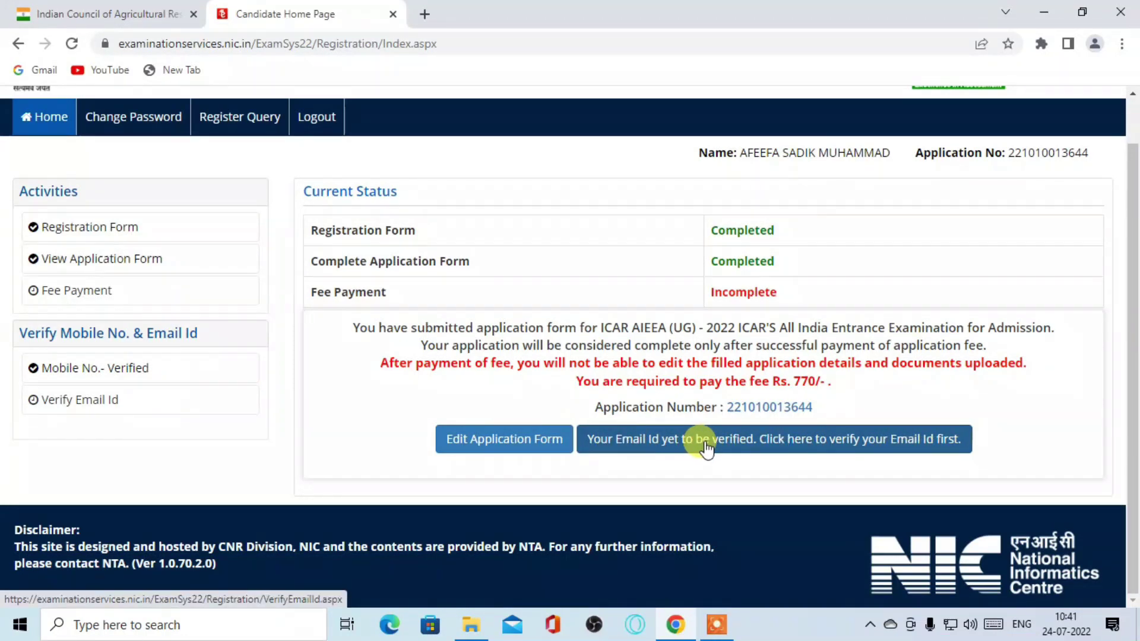
click(839, 447)
click(407, 313)
text(C7U967)
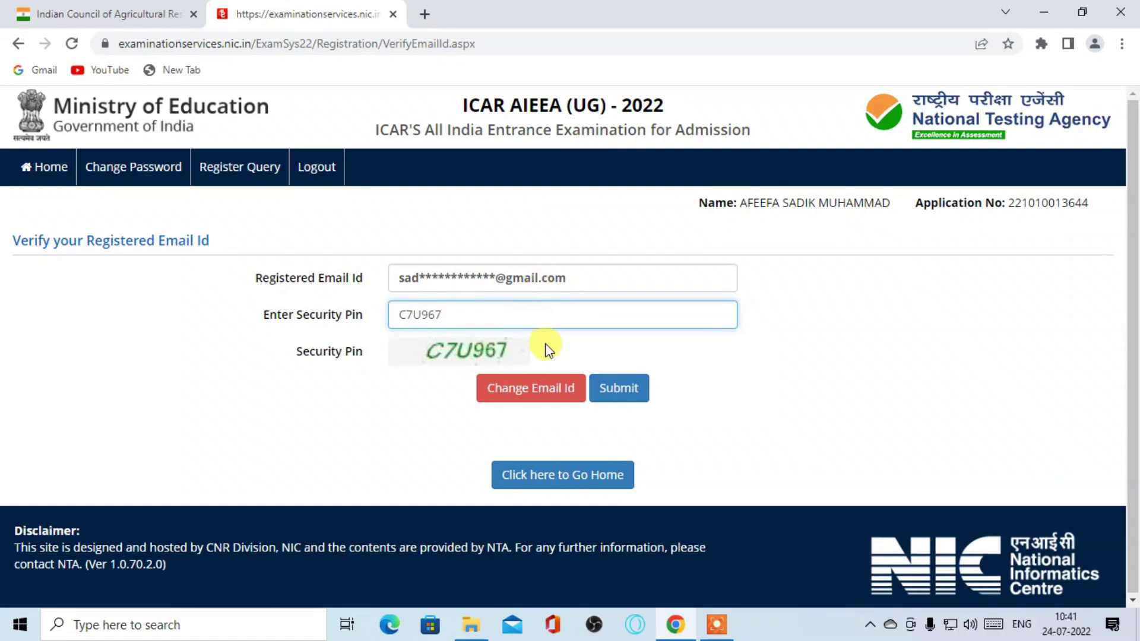
click(613, 393)
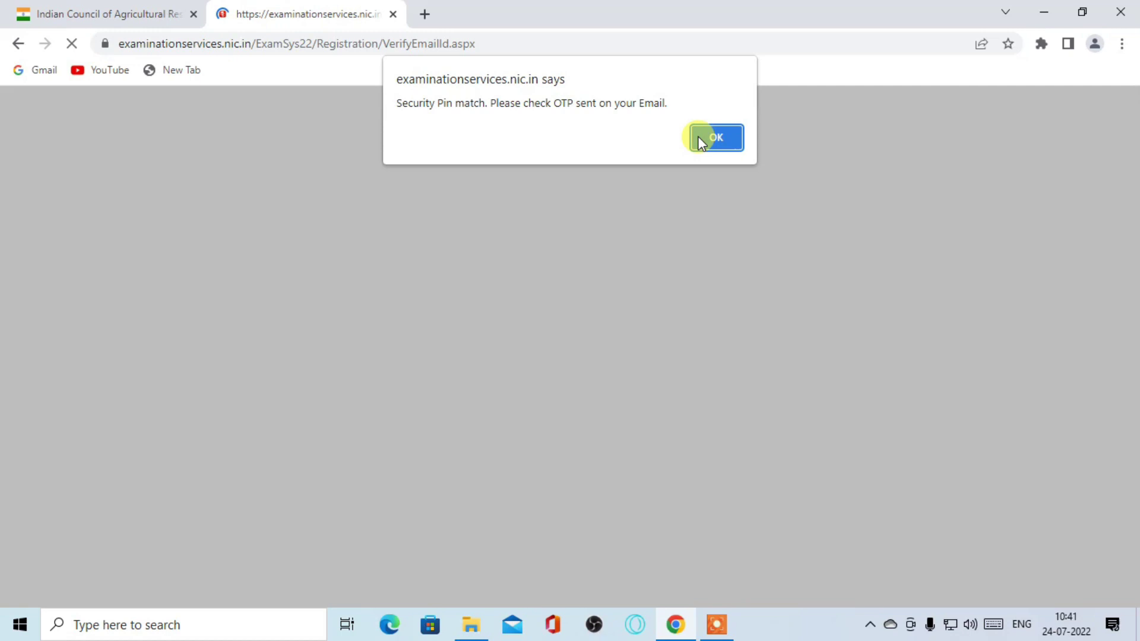
Paste the emailed OTP, verify the email, and return to the candidate home page.
click(700, 139)
click(440, 314)
key(ctrl+v)
click(553, 350)
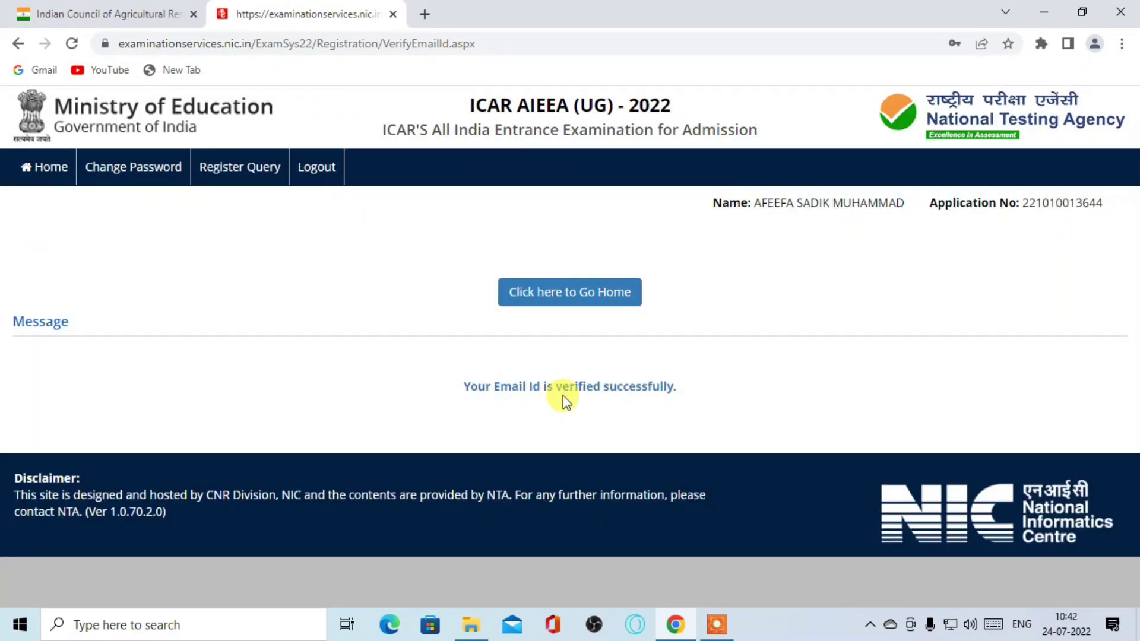
click(566, 302)
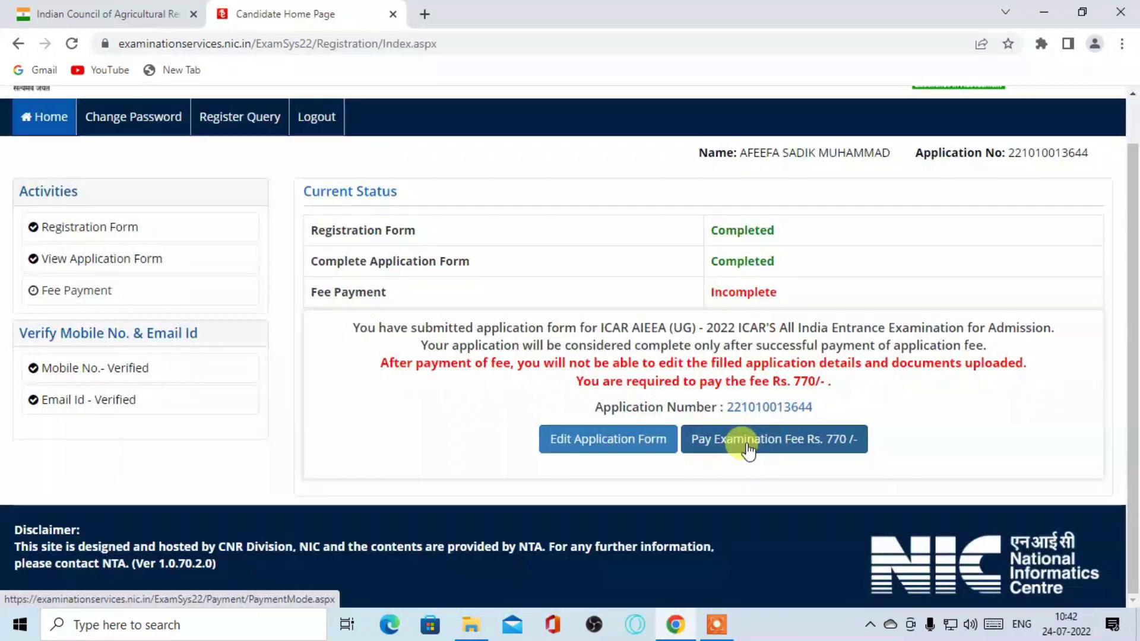